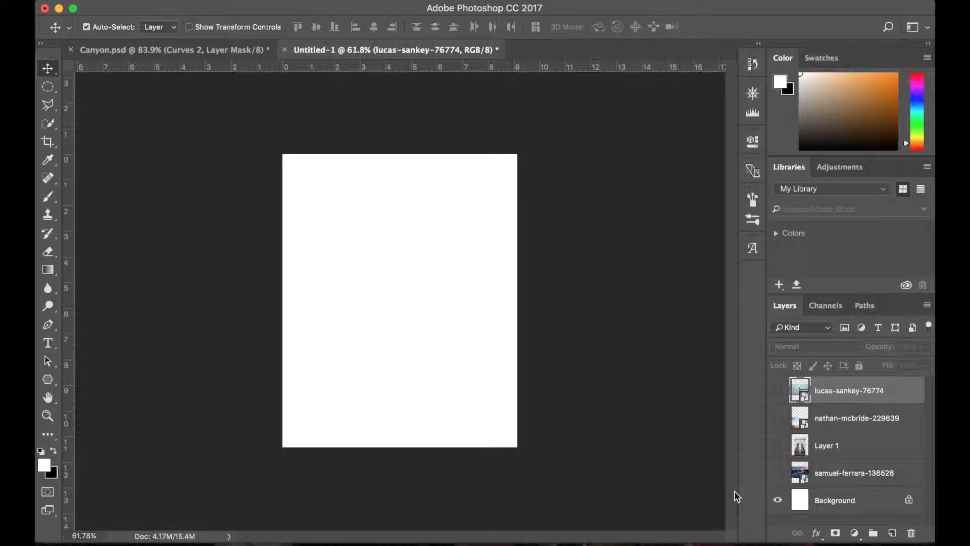
Show the four hidden photo layers, then hide the top three so only the glacier landscape remains over the white background
click(777, 472)
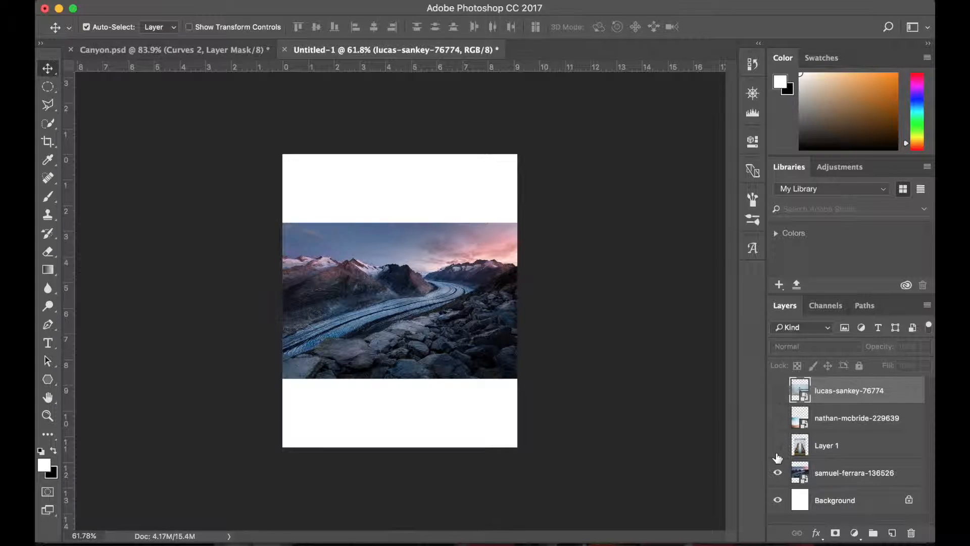
click(778, 444)
click(777, 418)
click(777, 390)
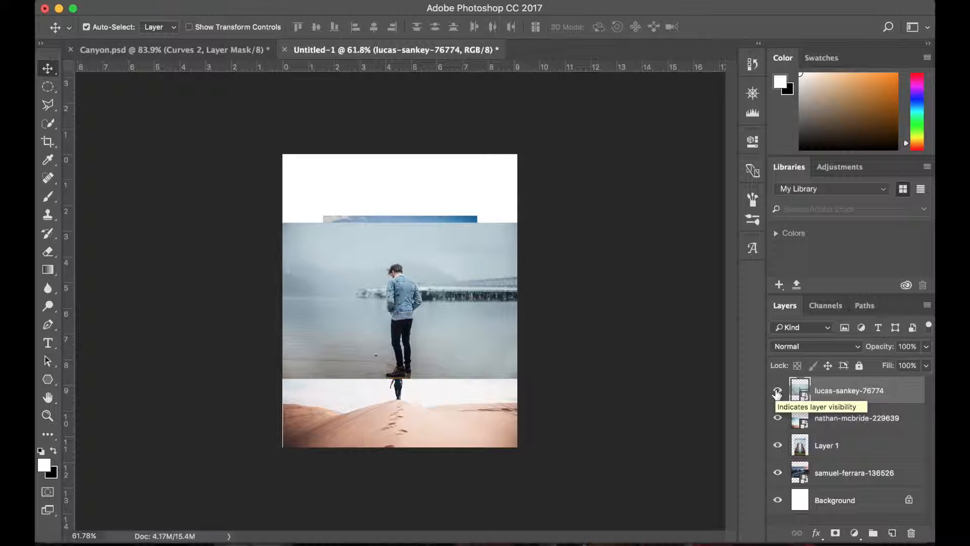
click(777, 391)
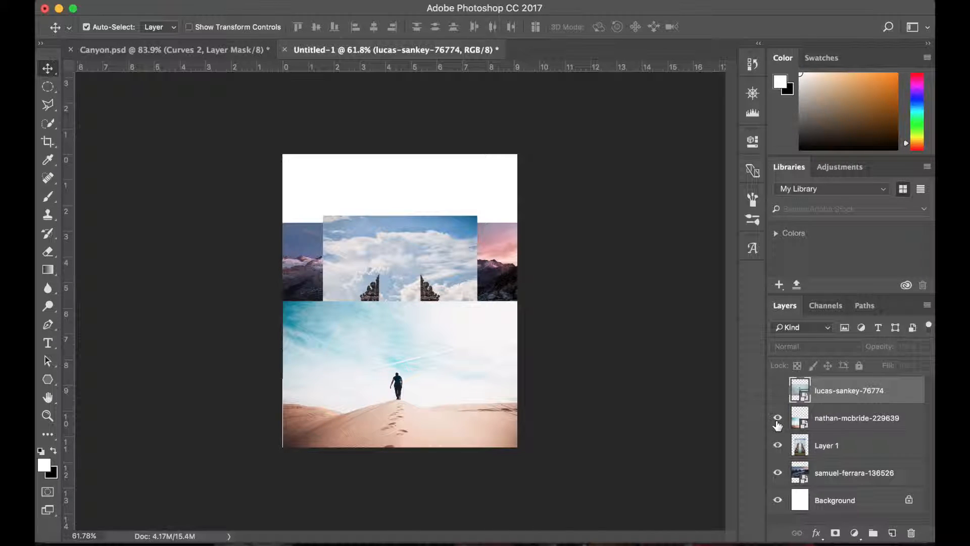
click(778, 417)
click(778, 445)
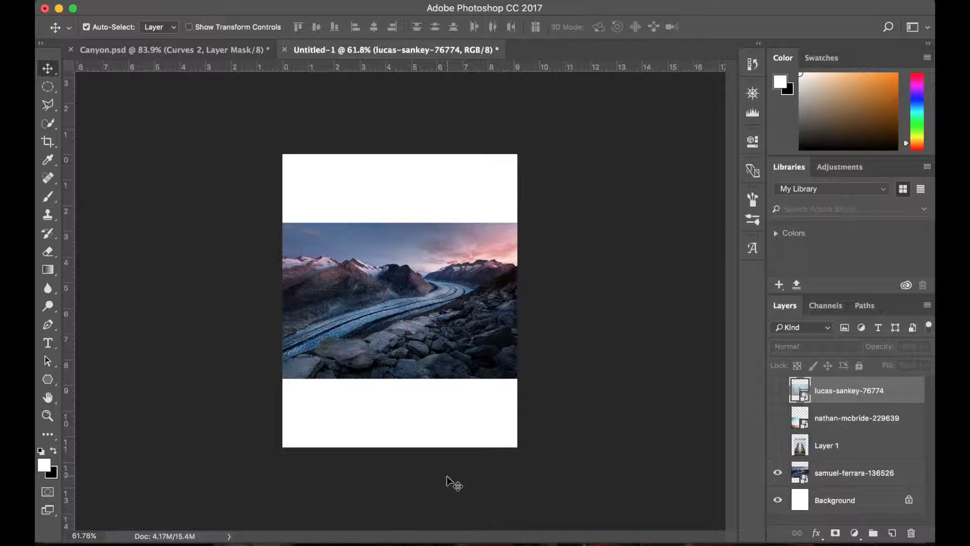
Rename the glacier landscape layer as Background and move the photo slightly lower on the canvas
double_click(853, 472)
text(Background)
key(Return)
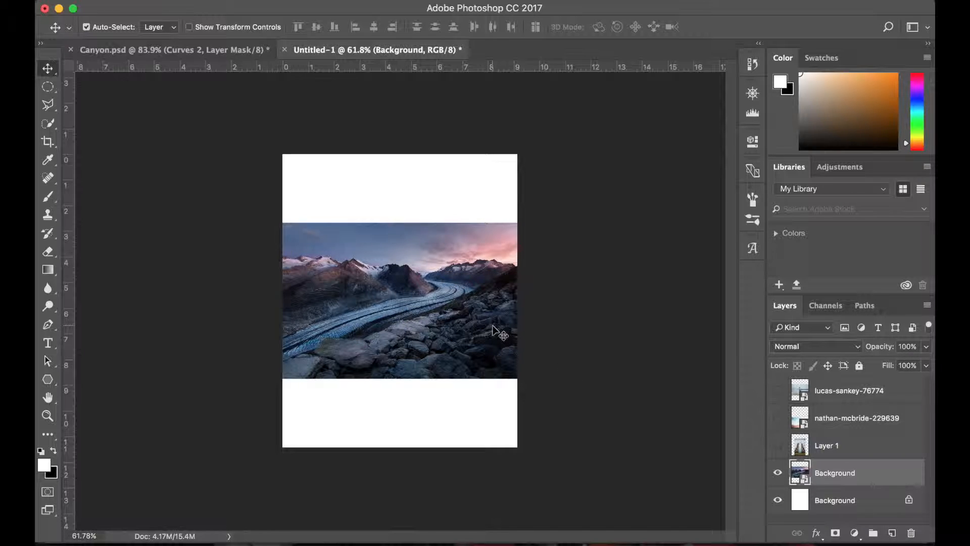
drag(459, 312, 516, 343)
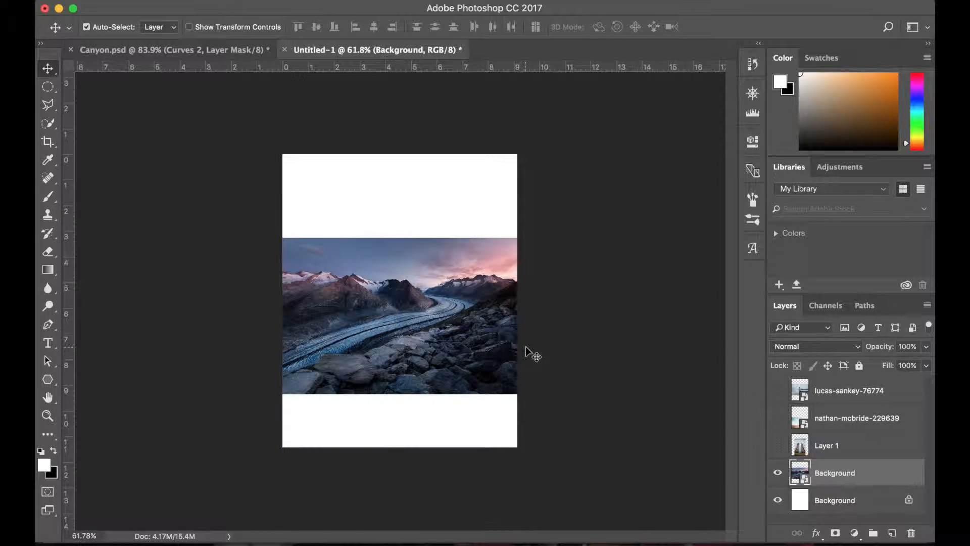
Preview the temple gate, desert and lakeside man layers over the landscape one at a time, leaving them all hidden
scroll(526, 349, up, 5)
scroll(526, 350, up, 3)
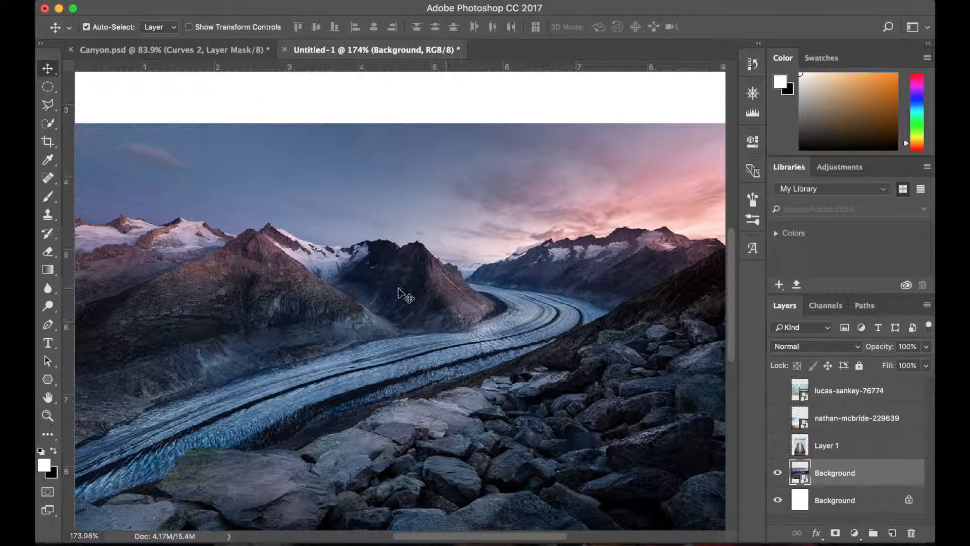
scroll(394, 295, down, 1)
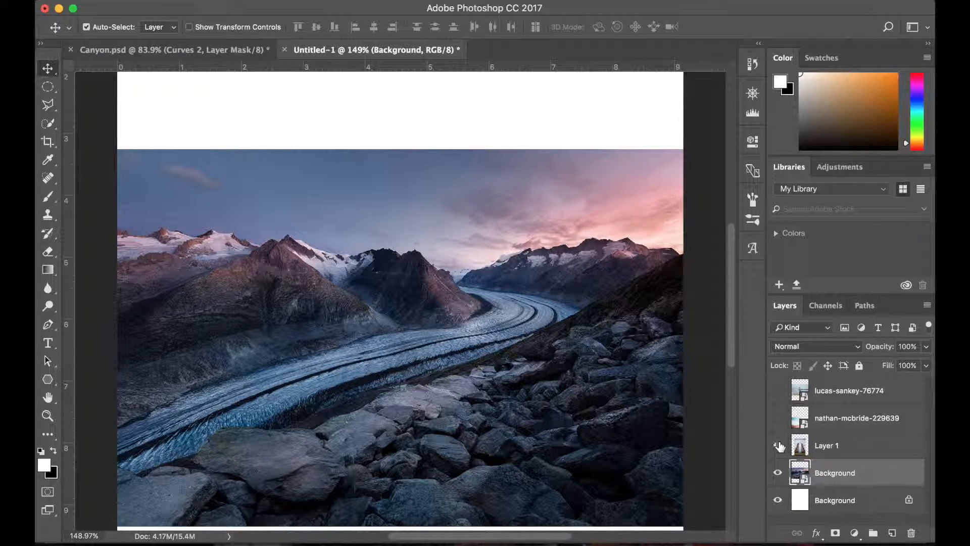
click(778, 445)
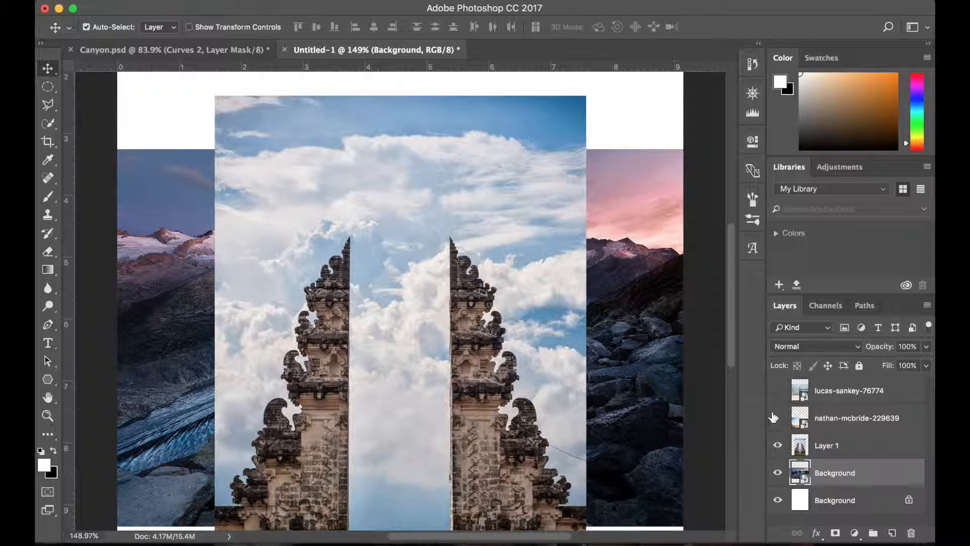
click(772, 418)
click(775, 418)
click(776, 392)
click(776, 392)
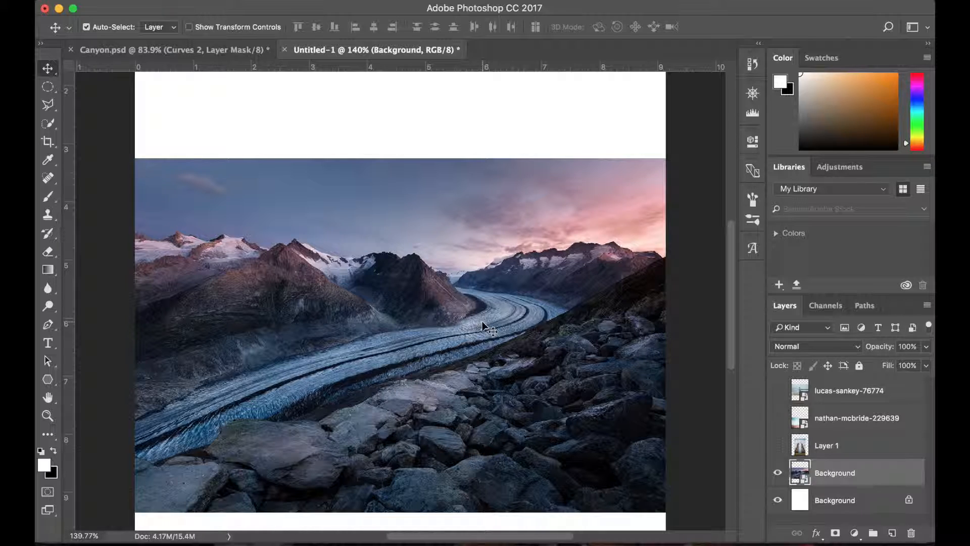
scroll(483, 326, down, 1)
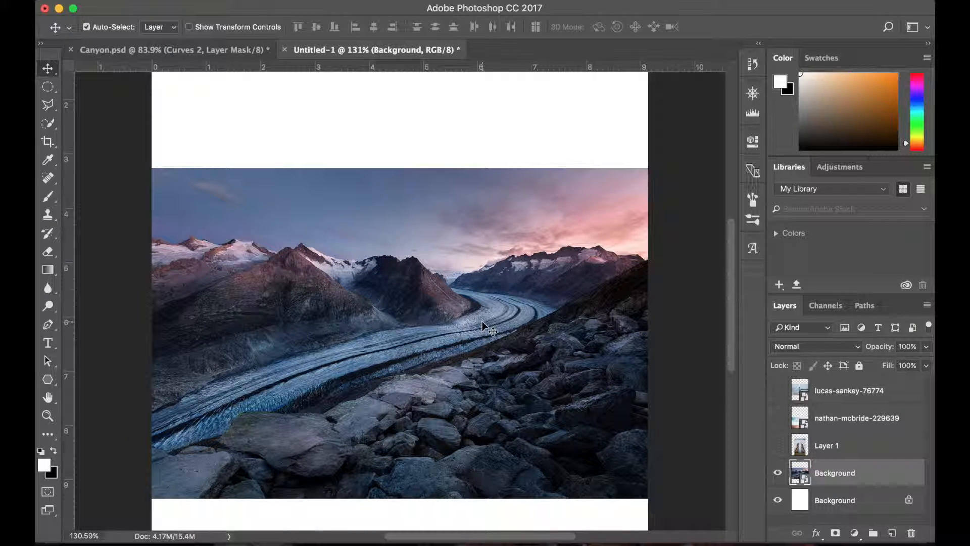
Select the sky above the mountains in the glacier photo using the Quick Selection tool with brush size 50
click(51, 125)
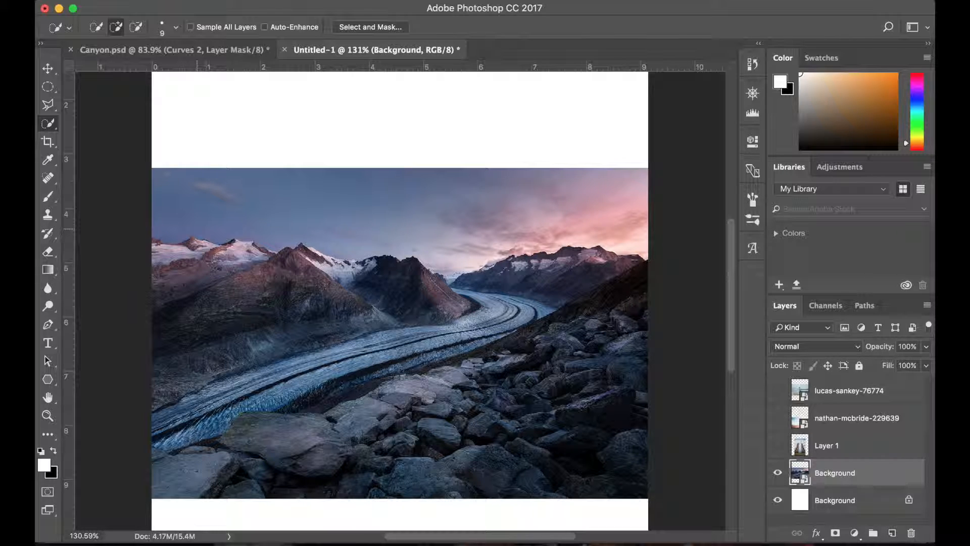
key(bracketright)
key(bracketright)
key(bracketright)
key(bracketright)
key(bracketright)
drag(165, 184, 290, 188)
scroll(562, 257, up, 3)
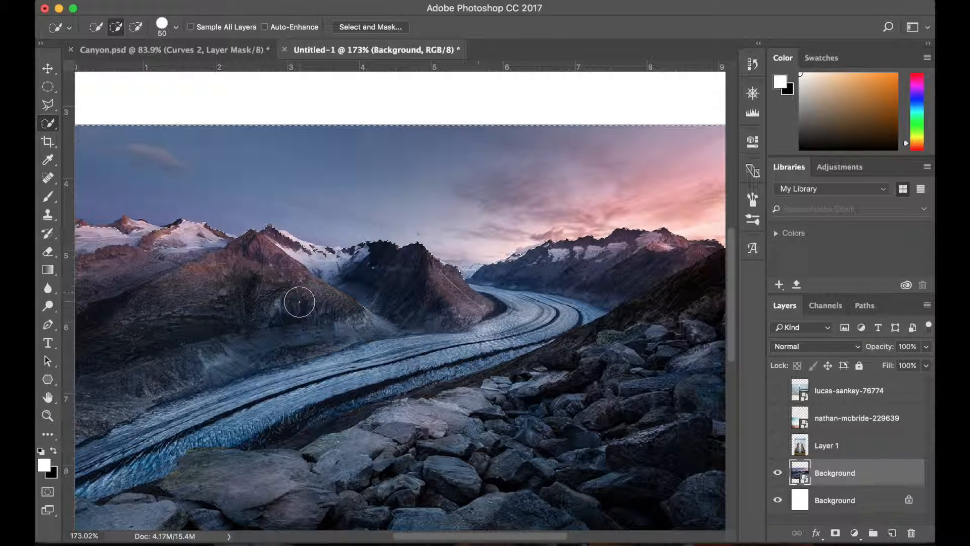
scroll(299, 298, left, 4)
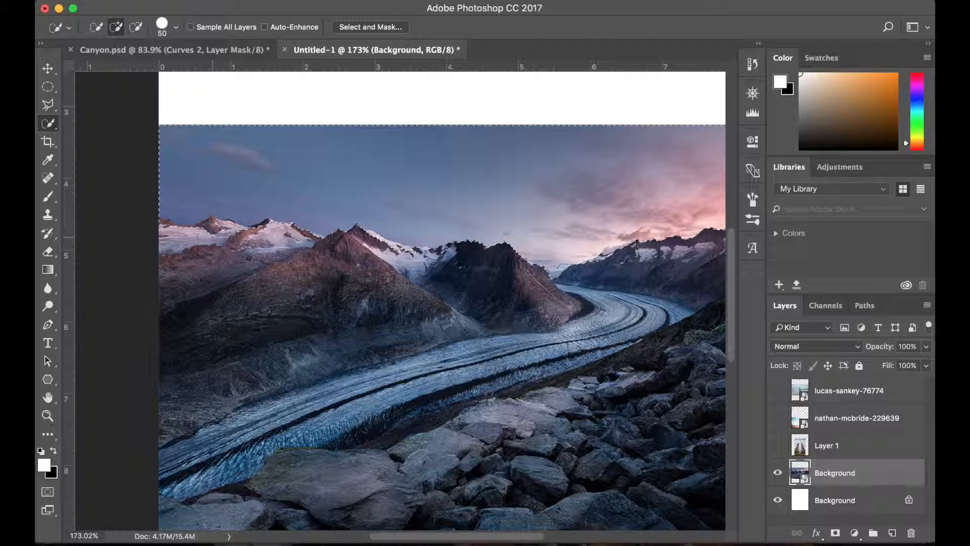
Subtract the snowy slope beneath the ridge from the sky selection with the Quick Selection tool
key(v)
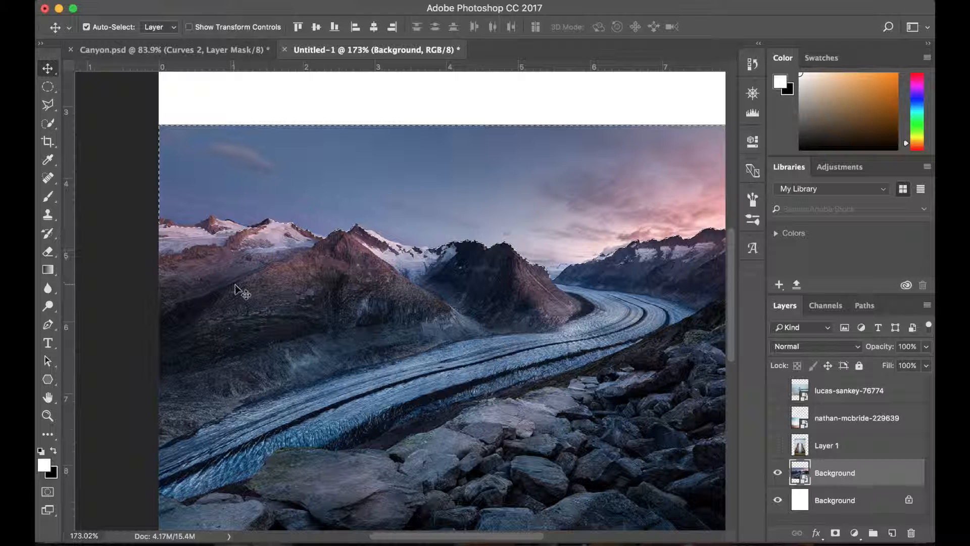
click(48, 123)
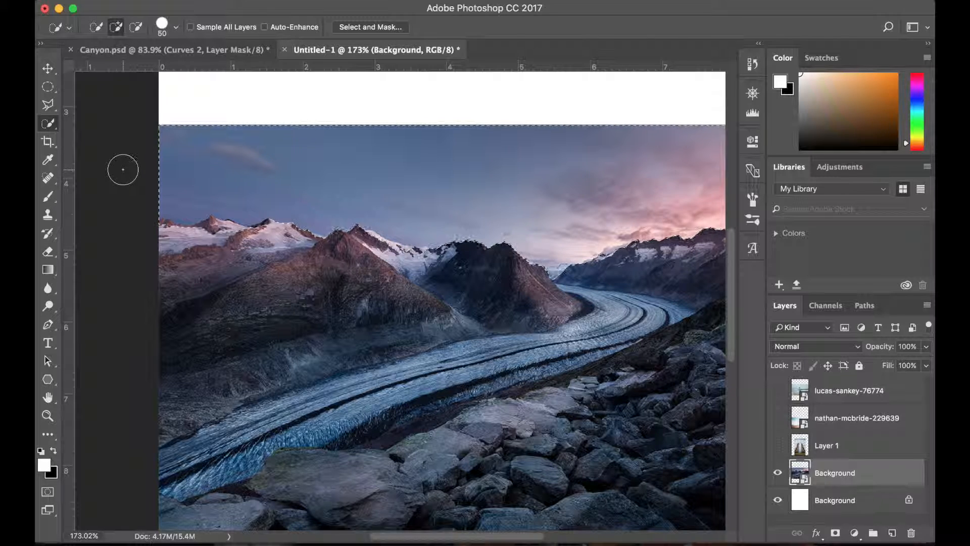
key(alt)
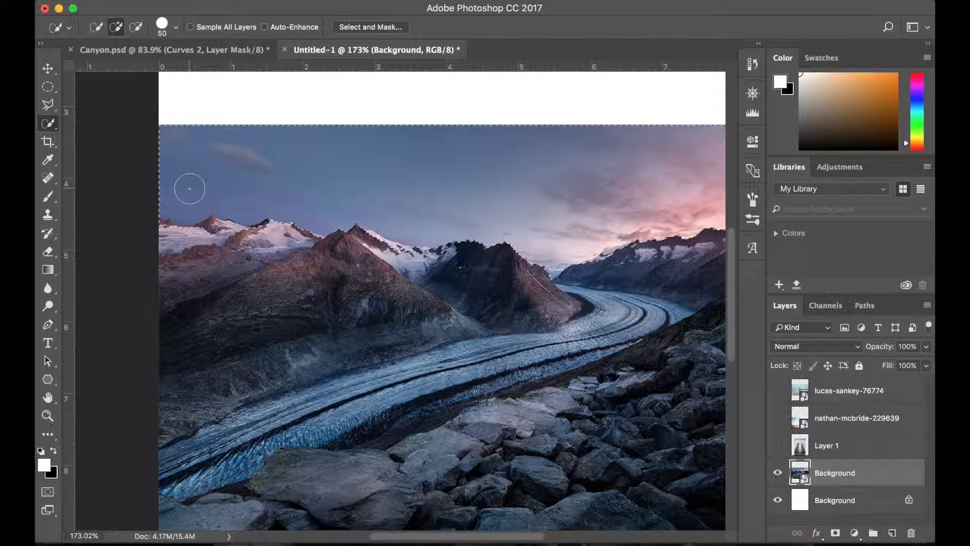
key(alt)
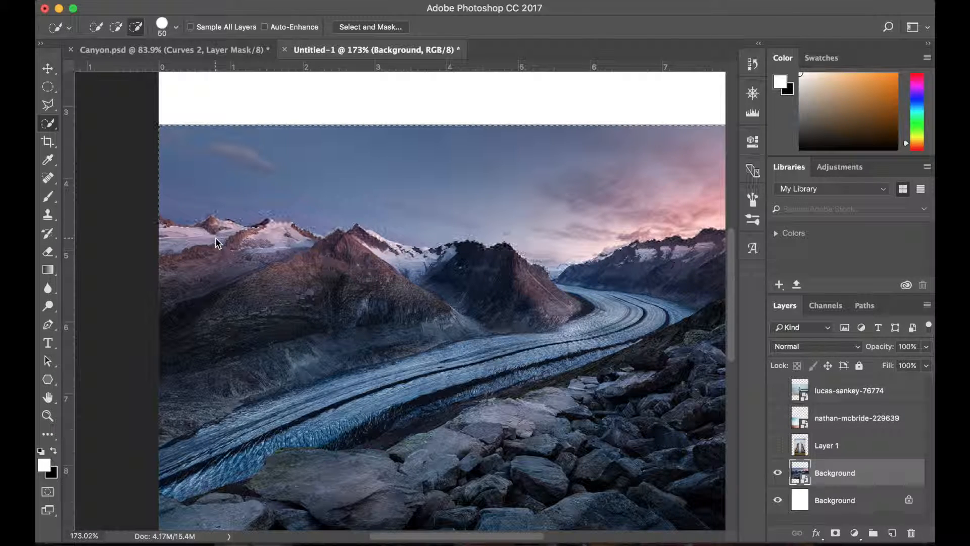
alt+click(261, 246)
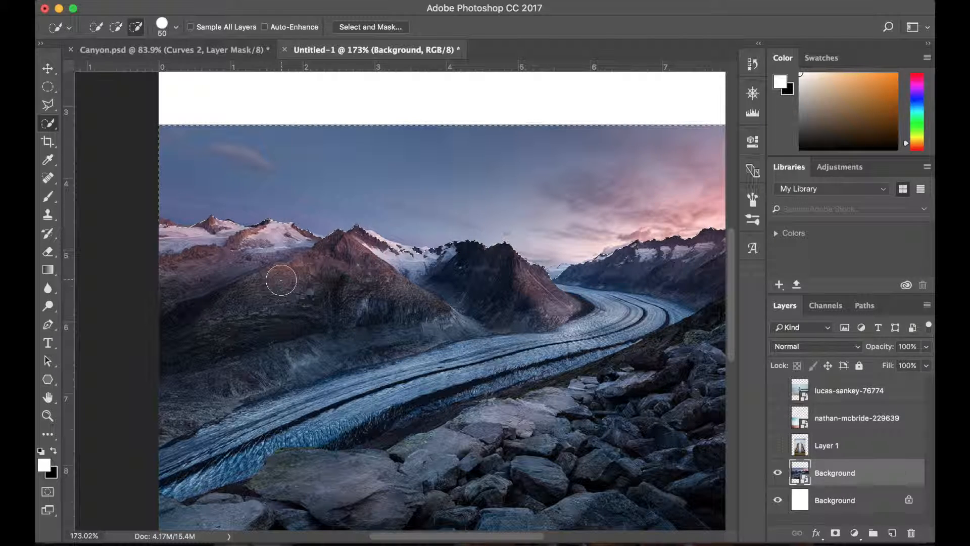
Reduce the Quick Selection brush size to 15 and refine the sky selection along the mountain ridge
key(bracketleft)
key(bracketleft)
key(bracketleft)
key(bracketleft)
key(bracketleft)
key(bracketleft)
key(bracketleft)
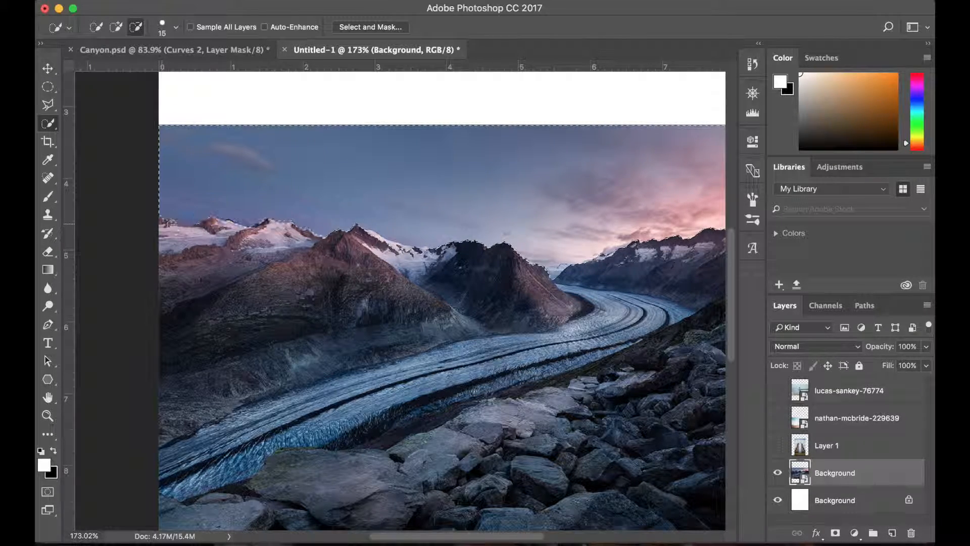
scroll(169, 223, right, 5)
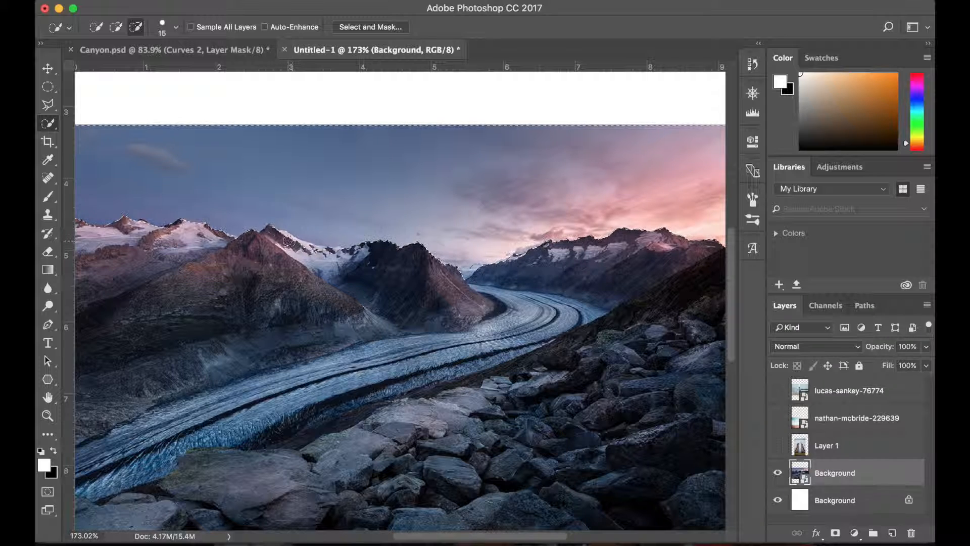
scroll(287, 241, down, 1)
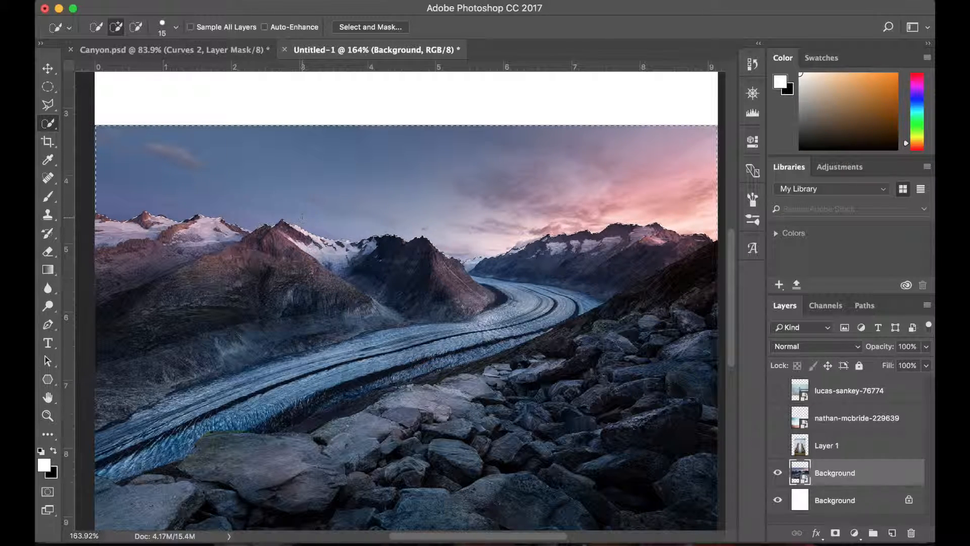
scroll(465, 241, down, 2)
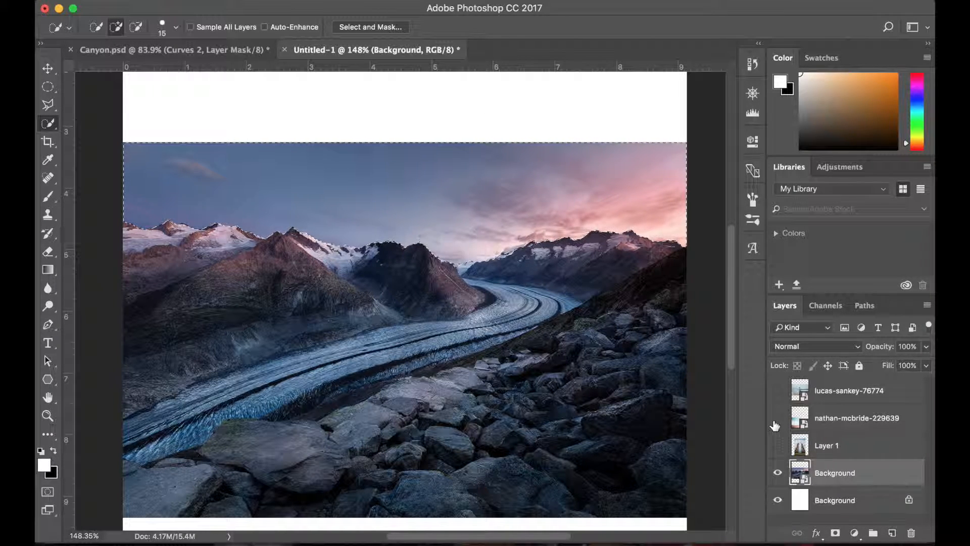
Add a layer mask from the sky selection to the glacier photo and invert the mask to hide the sky
click(837, 535)
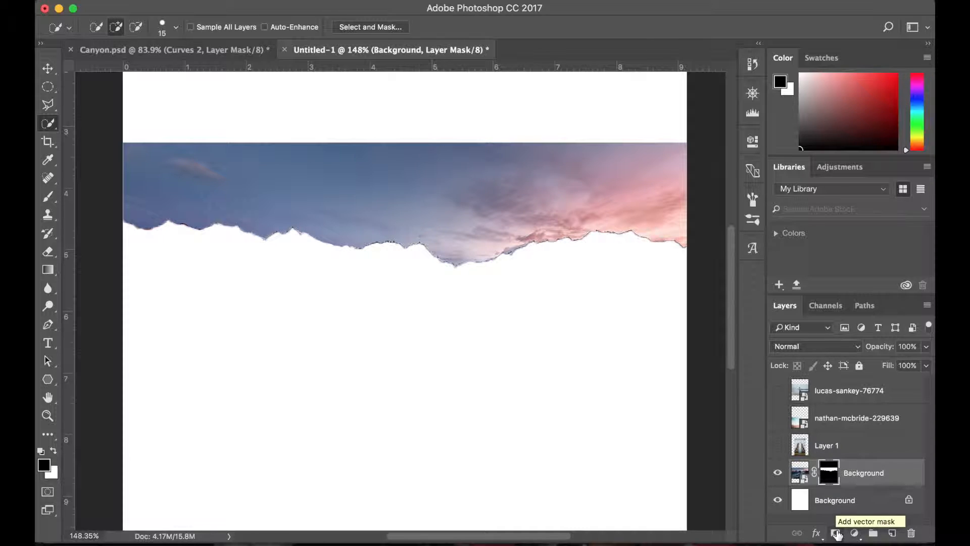
scroll(614, 335, down, 2)
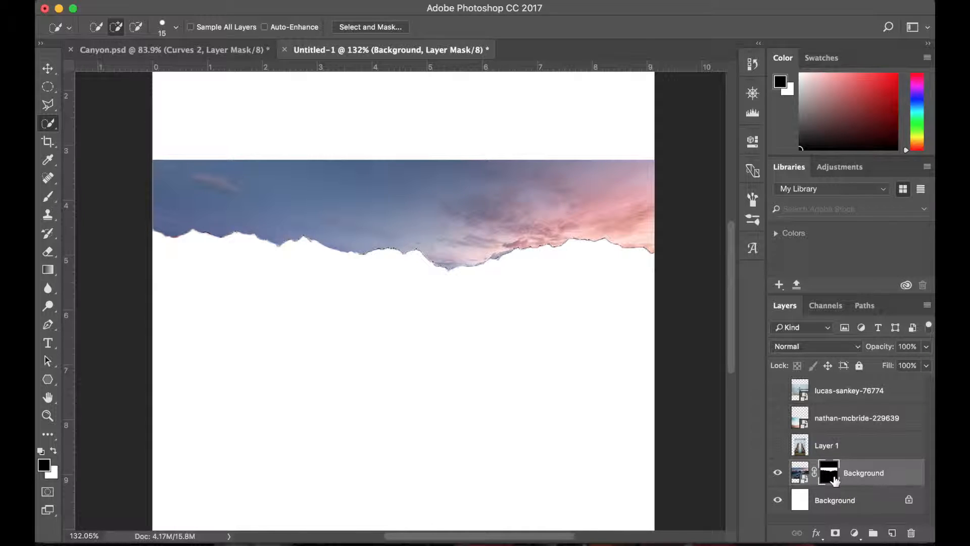
click(222, 1)
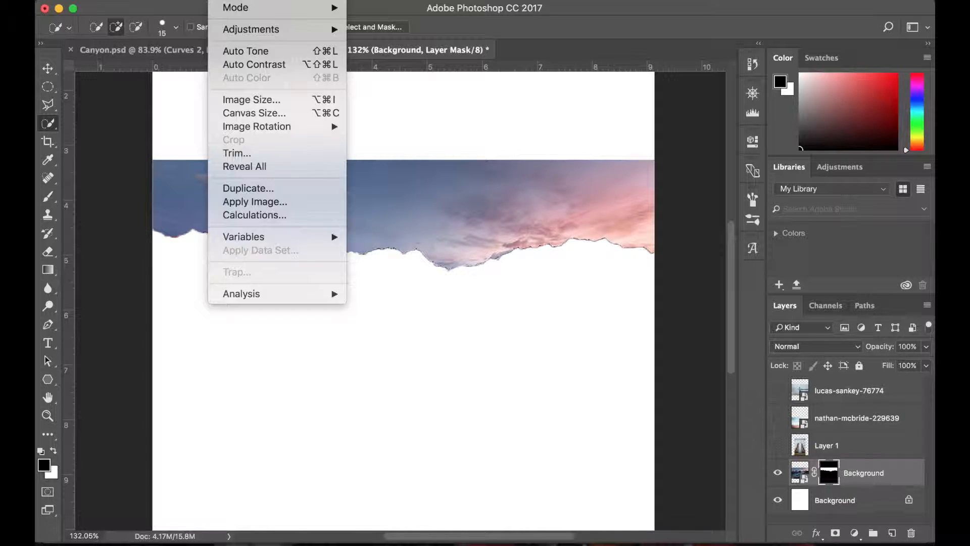
mouse_move(252, 29)
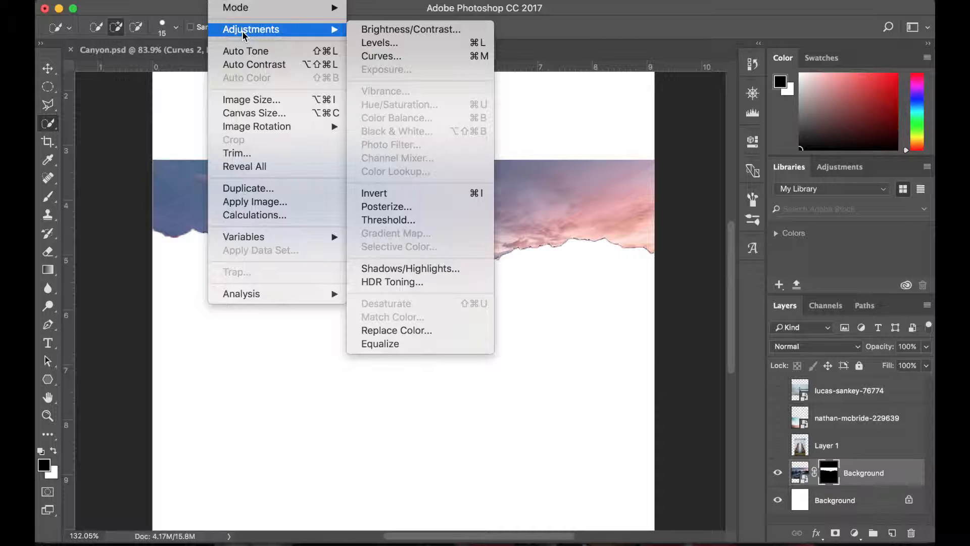
click(383, 193)
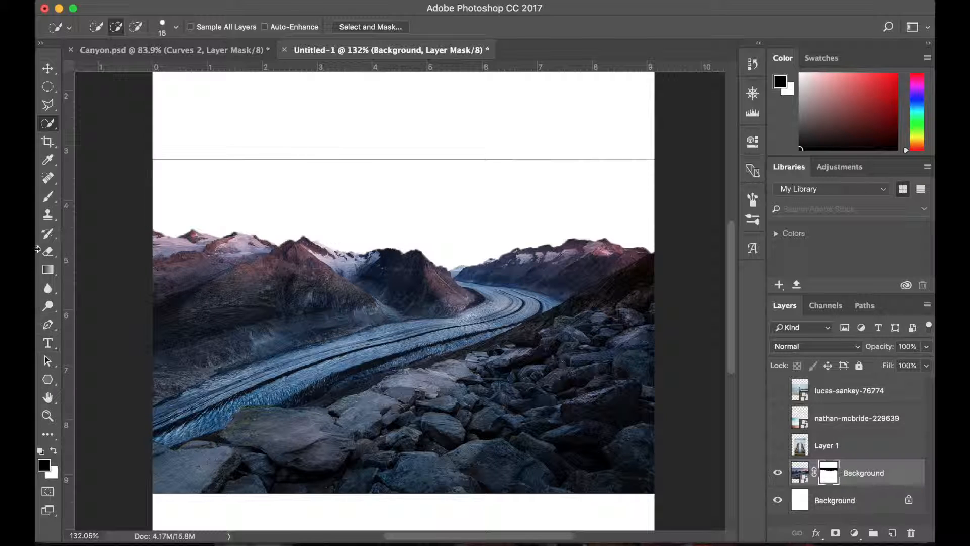
Paint black on the layer mask with a soft brush of size 175 to remove the thin line above the mountains
click(47, 198)
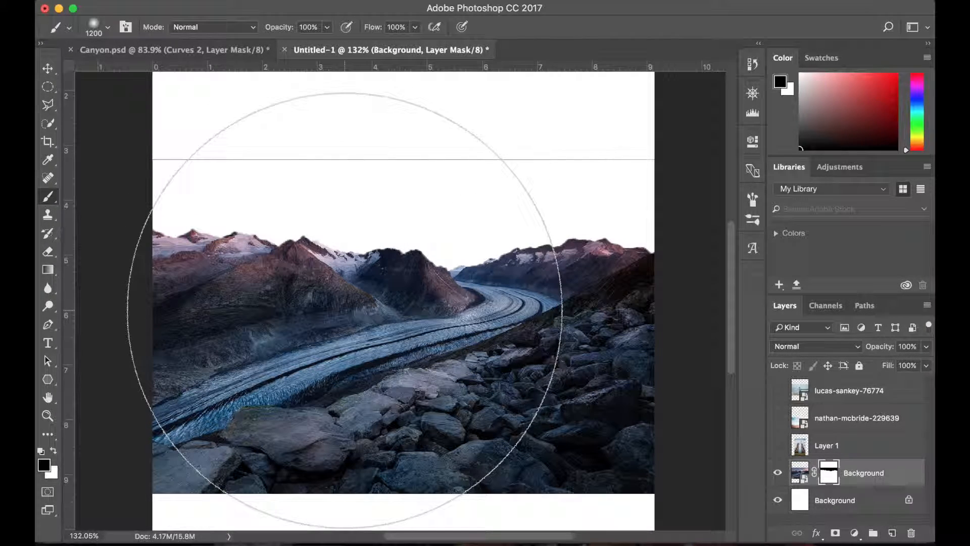
key(bracketleft)
key(bracketleft)
key(bracketleft)
key(bracketleft)
key(bracketleft)
key(bracketleft)
key(bracketleft)
key(bracketleft)
key(bracketleft)
key(bracketleft)
key(bracketleft)
key(bracketleft)
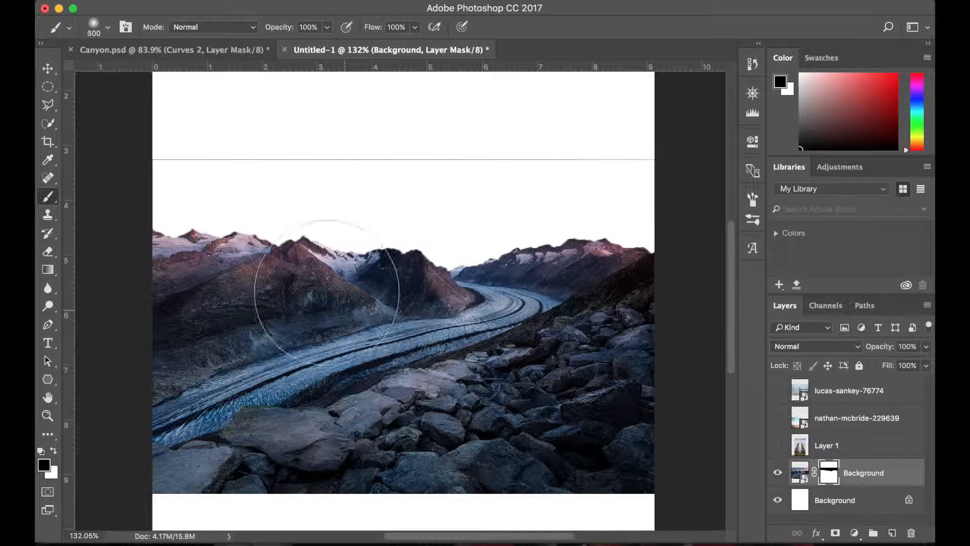
mouse_move(157, 166)
mouse_down()
mouse_move(453, 170)
mouse_move(392, 159)
mouse_move(705, 167)
mouse_up()
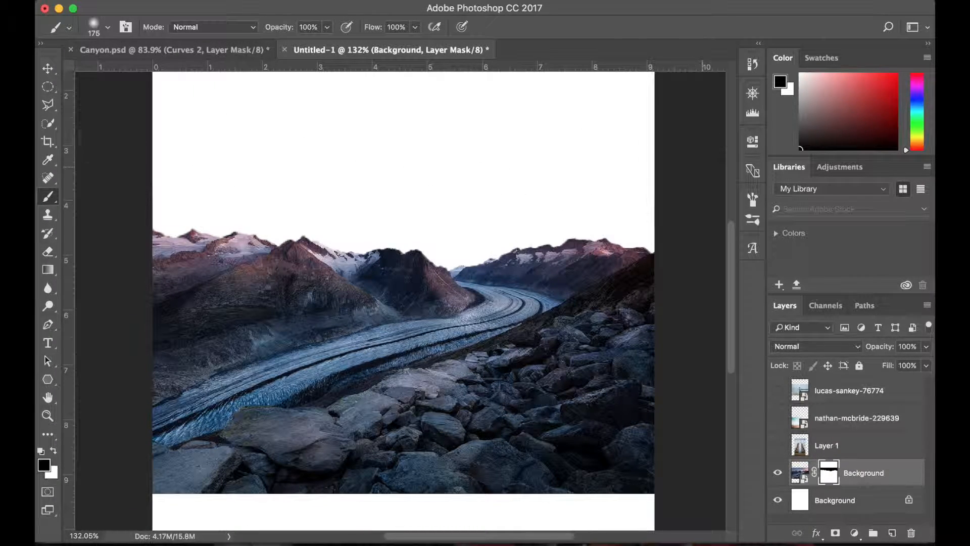
Preview the pink-sky mountain photo above the masked glacier landscape, then hide that layer again
scroll(336, 309, down, 1)
scroll(336, 309, down, 8)
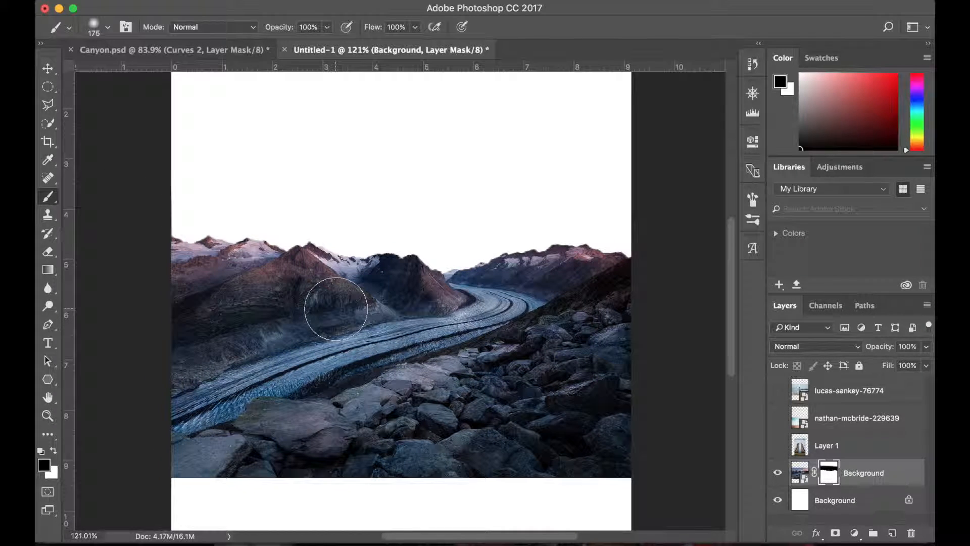
key(x)
click(854, 510)
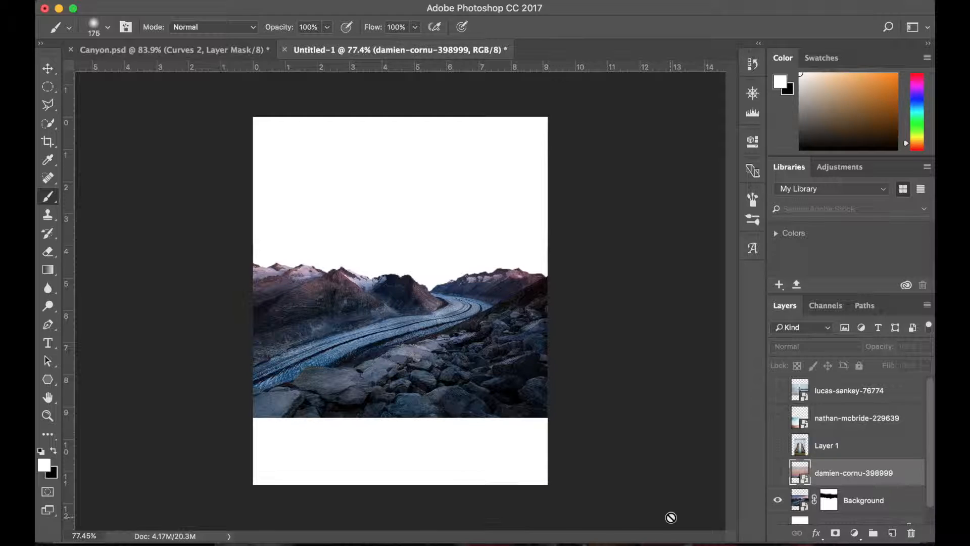
click(777, 473)
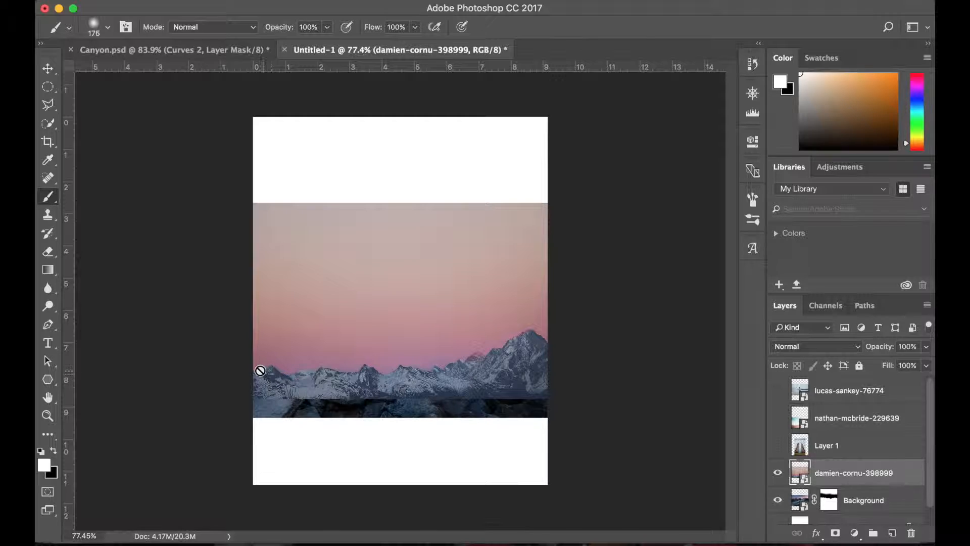
click(779, 473)
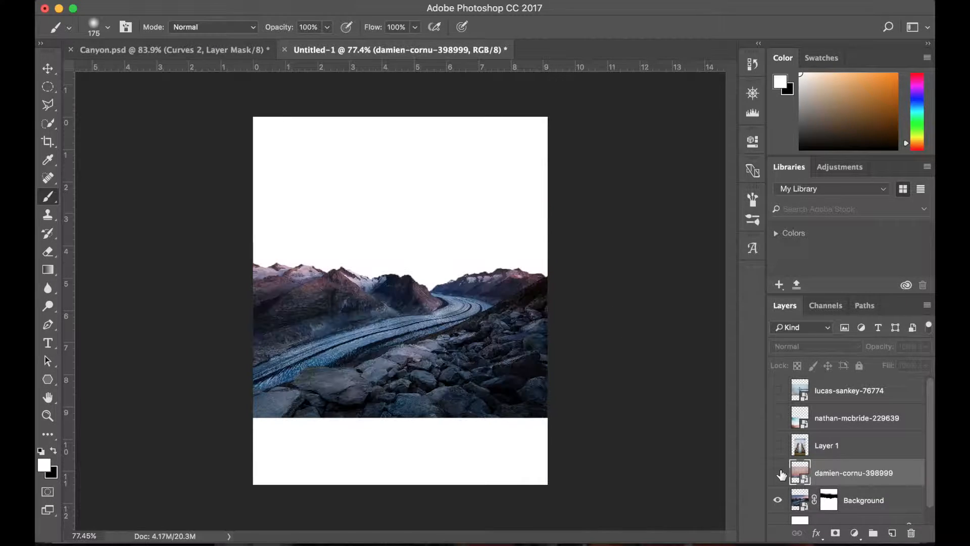
Show the pink-sky mountain photo layer and move it beneath the masked glacier landscape layer
click(779, 473)
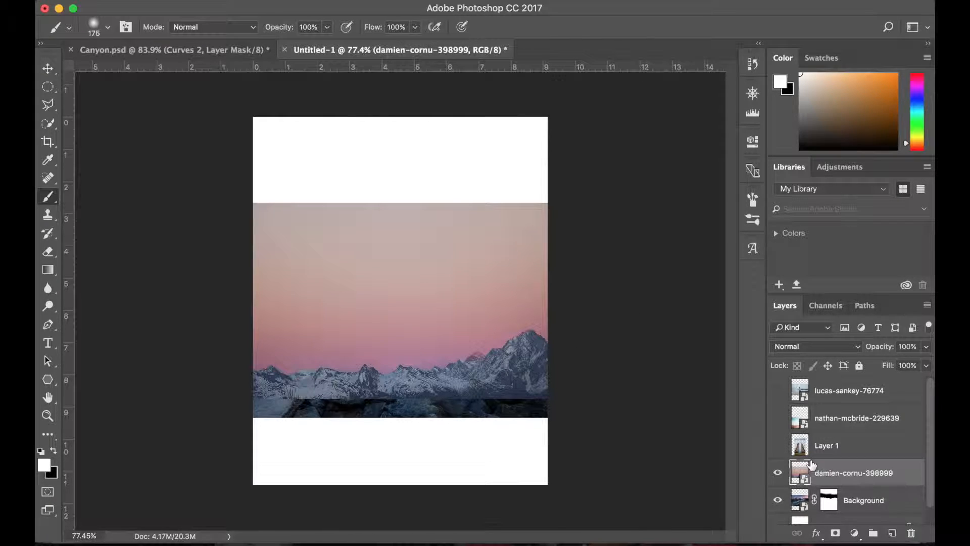
scroll(810, 467, down, 1)
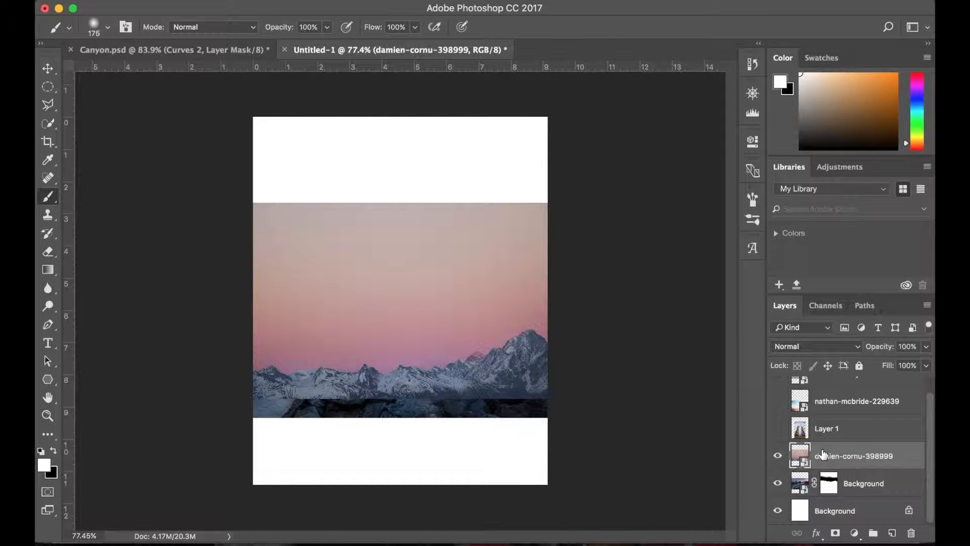
drag(834, 459, 834, 500)
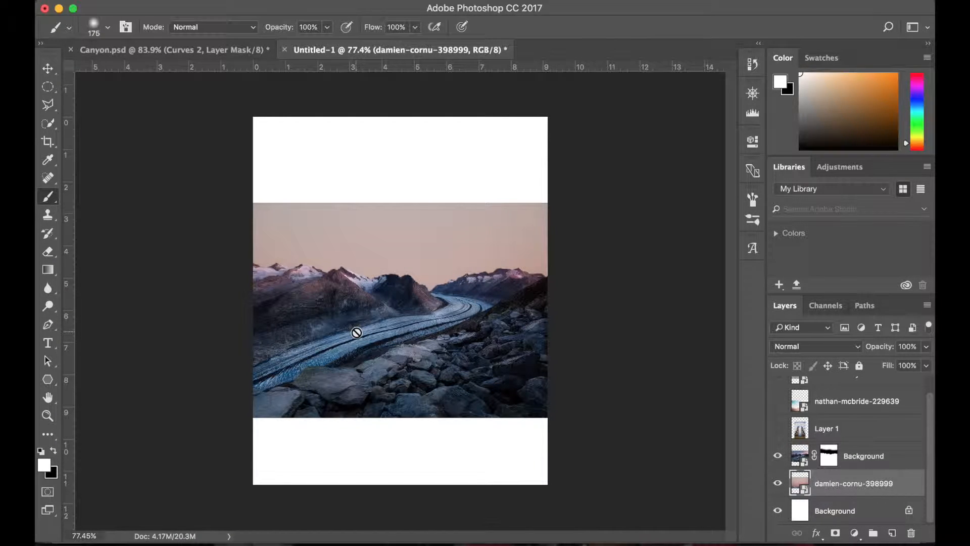
Move the pink-sky photo up so its sky covers the canvas top and its peaks sit just behind the glacier ridge
click(48, 69)
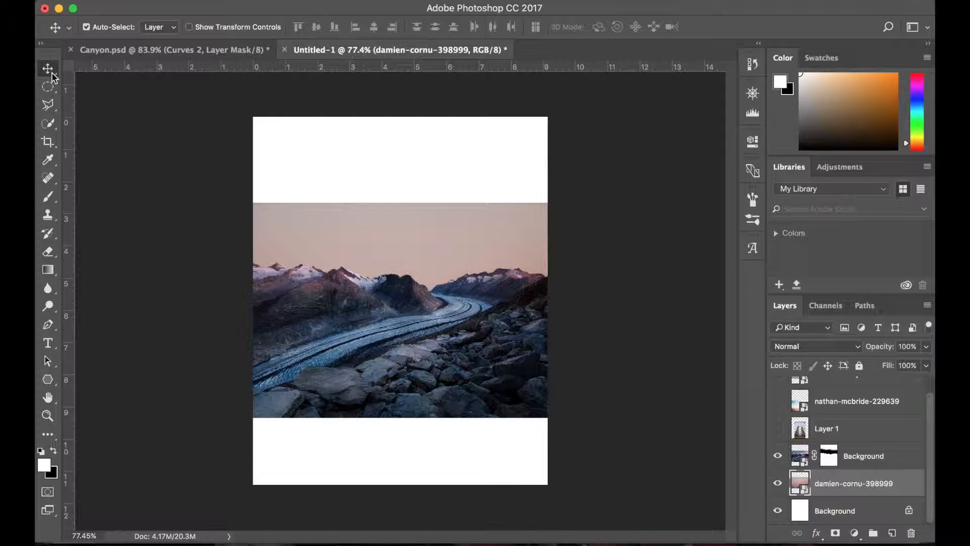
drag(338, 244, 337, 145)
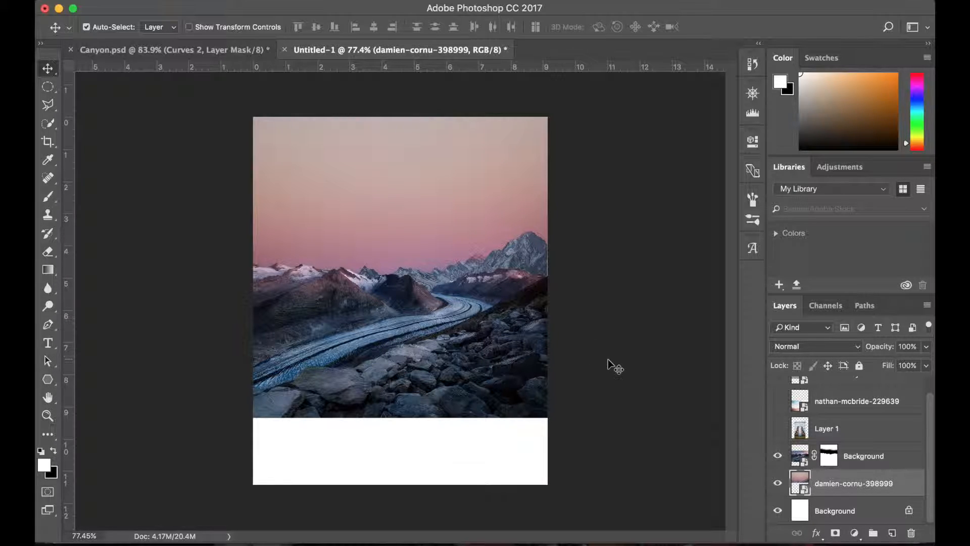
drag(448, 210, 409, 201)
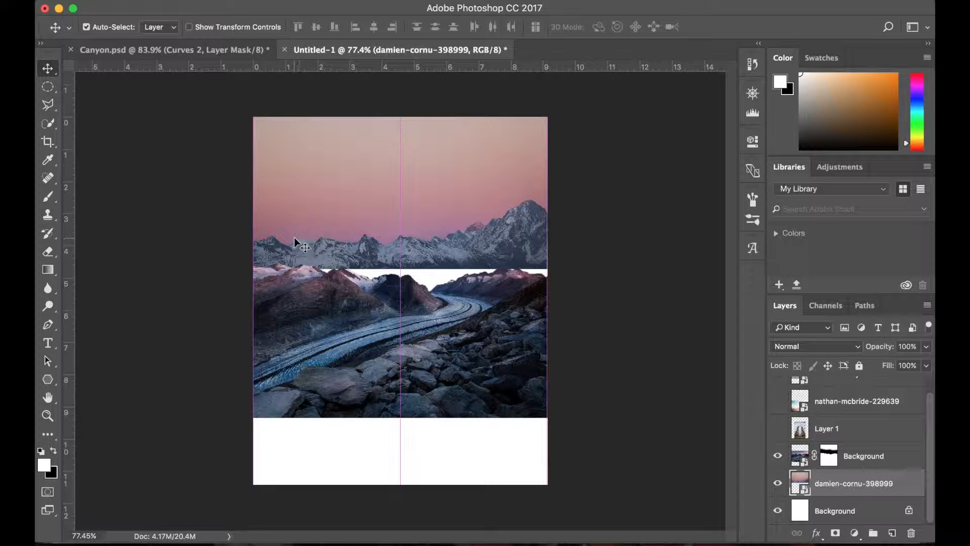
drag(487, 233, 488, 266)
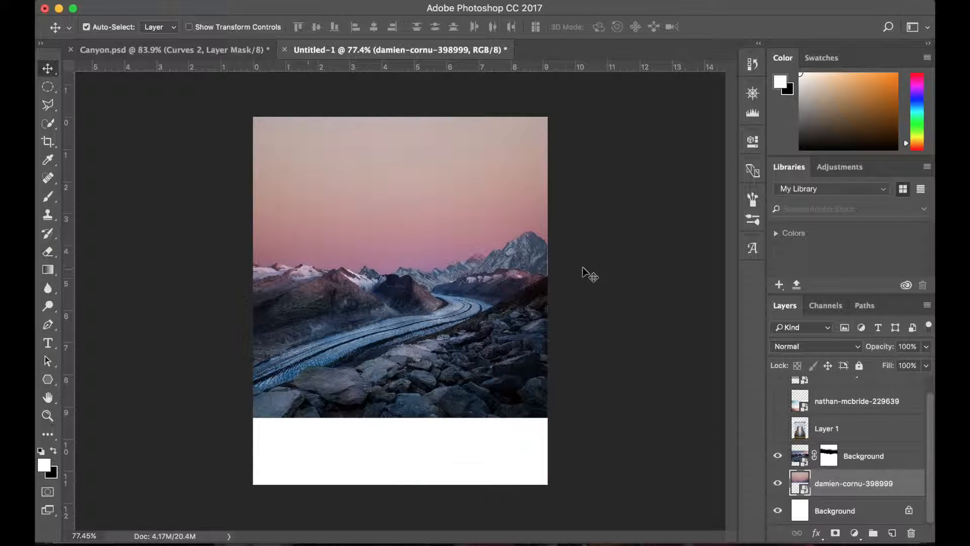
scroll(309, 273, up, 2)
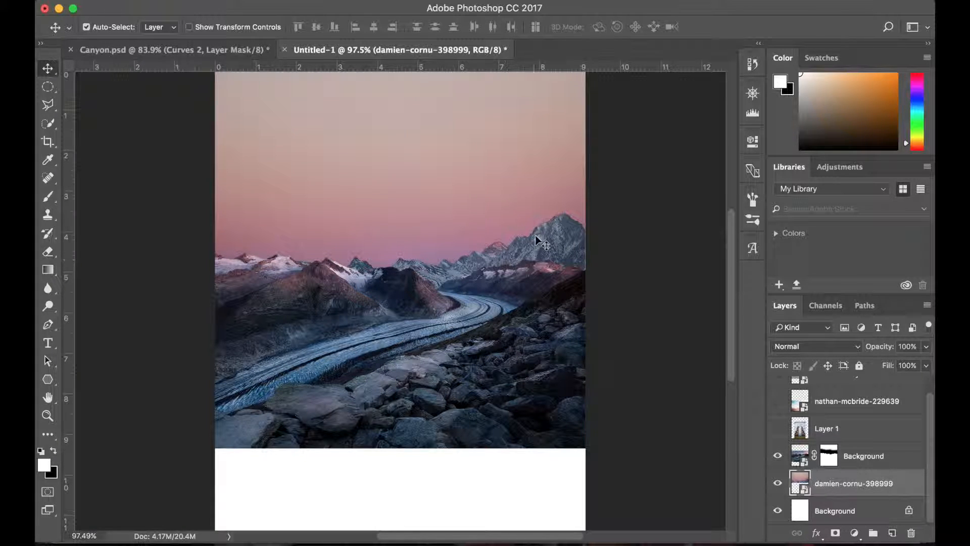
scroll(536, 354, down, 2)
scroll(537, 355, down, 1)
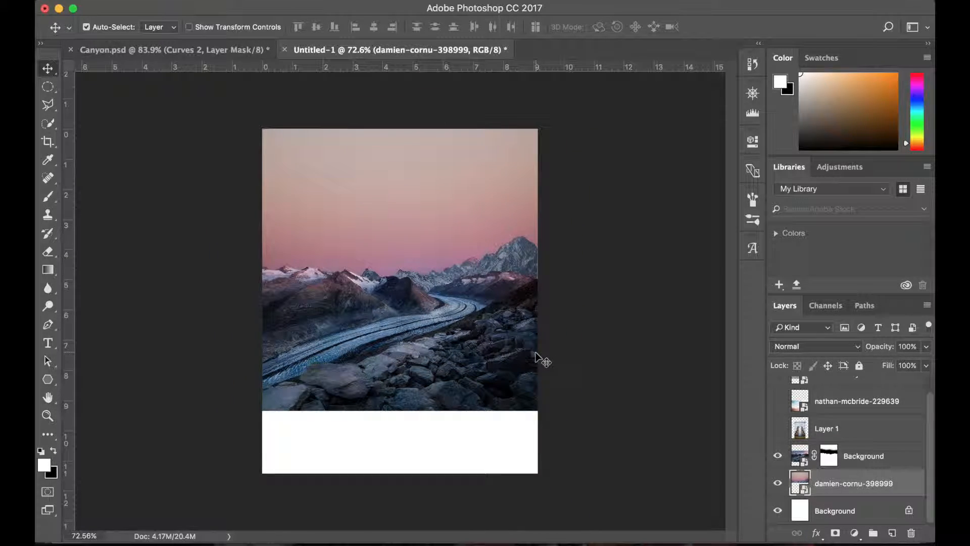
scroll(536, 354, up, 1)
scroll(537, 355, up, 1)
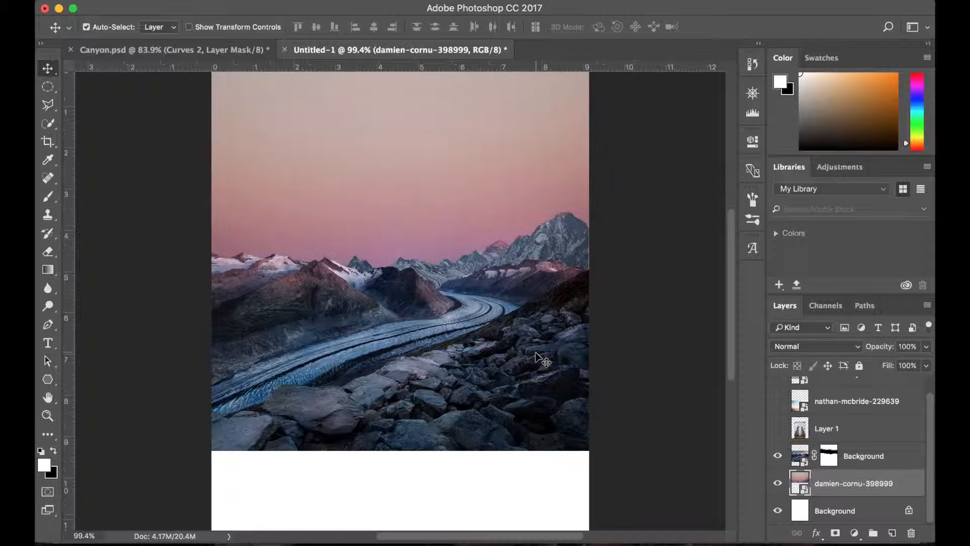
Try enlarging the pink-sky photo to 6.34% with Free Transform and repositioning it, and undo these changes
scroll(540, 358, down, 2)
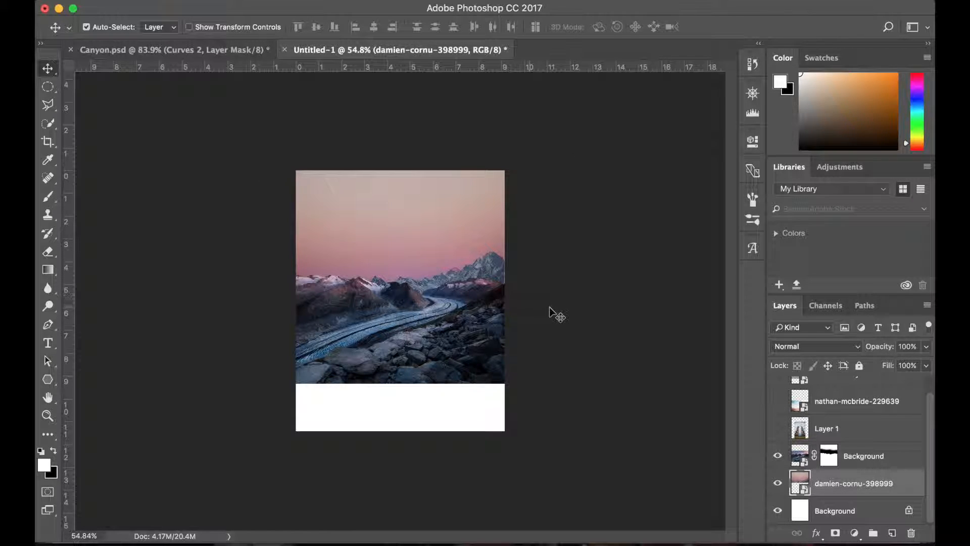
click(201, 3)
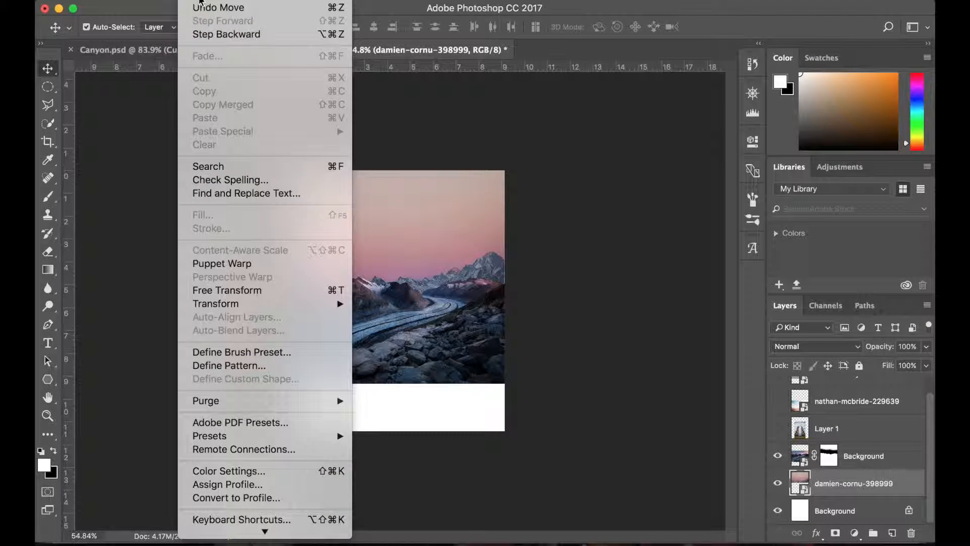
click(216, 291)
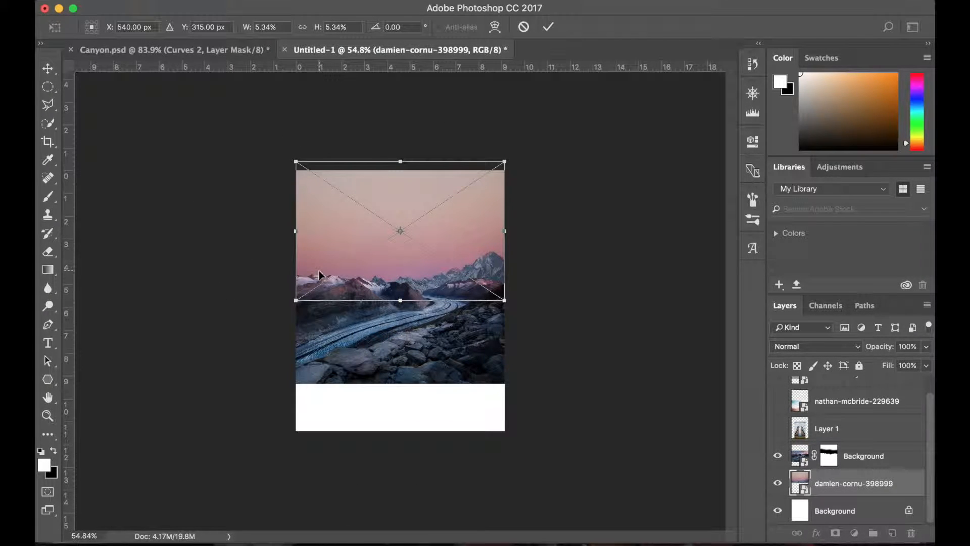
scroll(322, 276, up, 3)
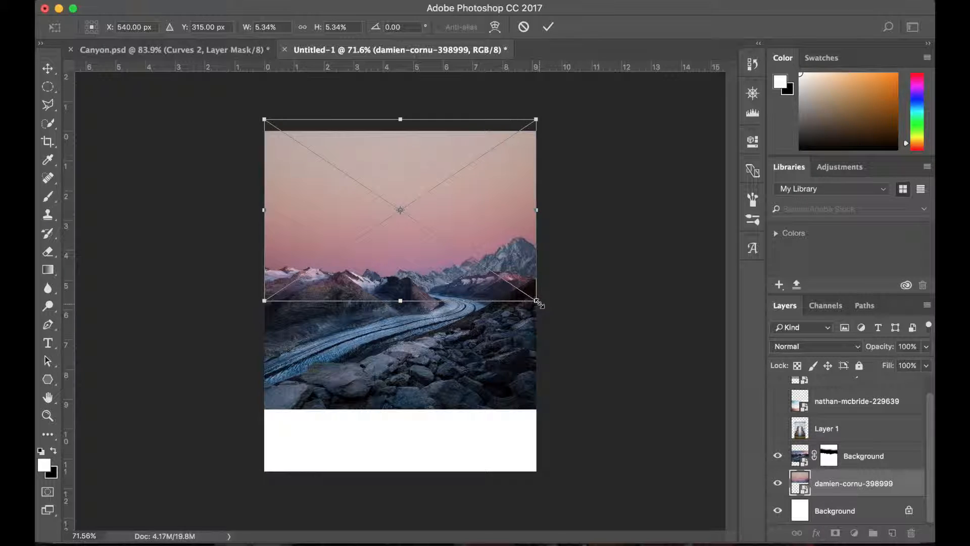
drag(538, 303, 598, 328)
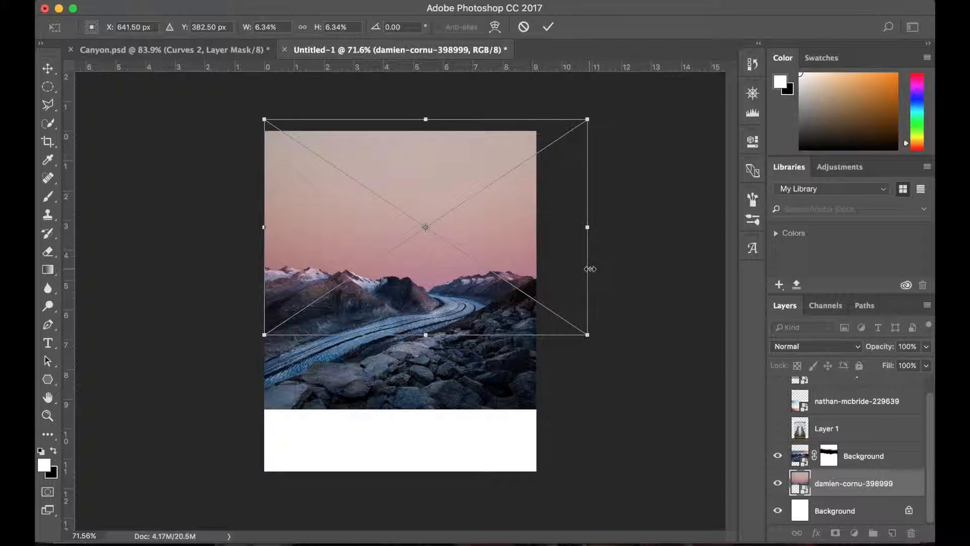
key(Return)
mouse_move(402, 232)
mouse_down()
mouse_move(392, 224)
mouse_move(417, 225)
mouse_move(390, 231)
mouse_move(392, 245)
mouse_up()
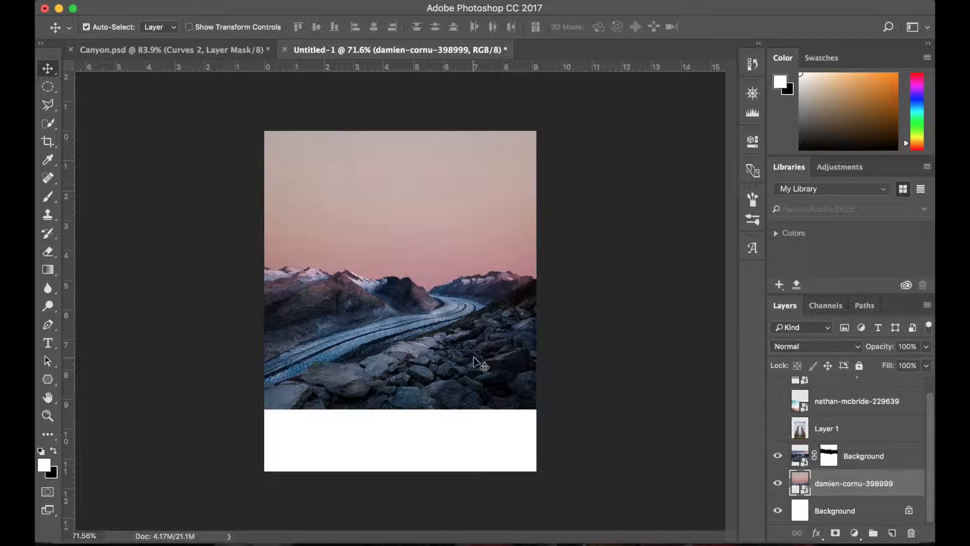
key(super+z)
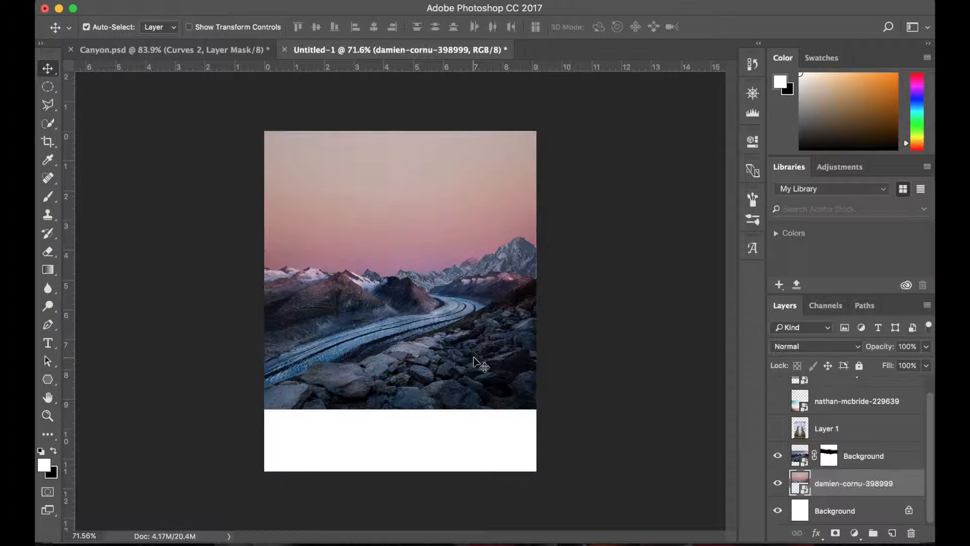
Rasterize the pink-sky smart object layer so that it can be retouched with the Clone Stamp tool
scroll(400, 302, up, 5)
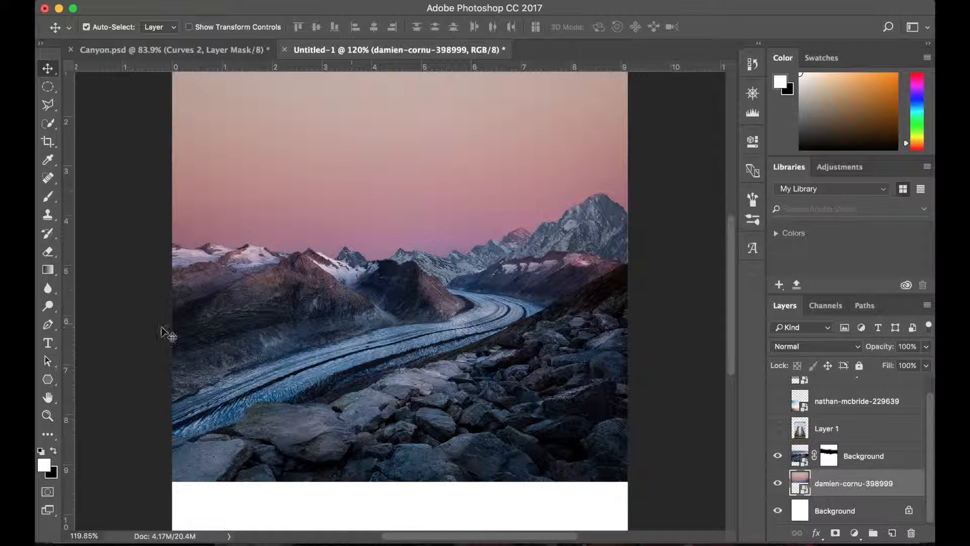
click(48, 214)
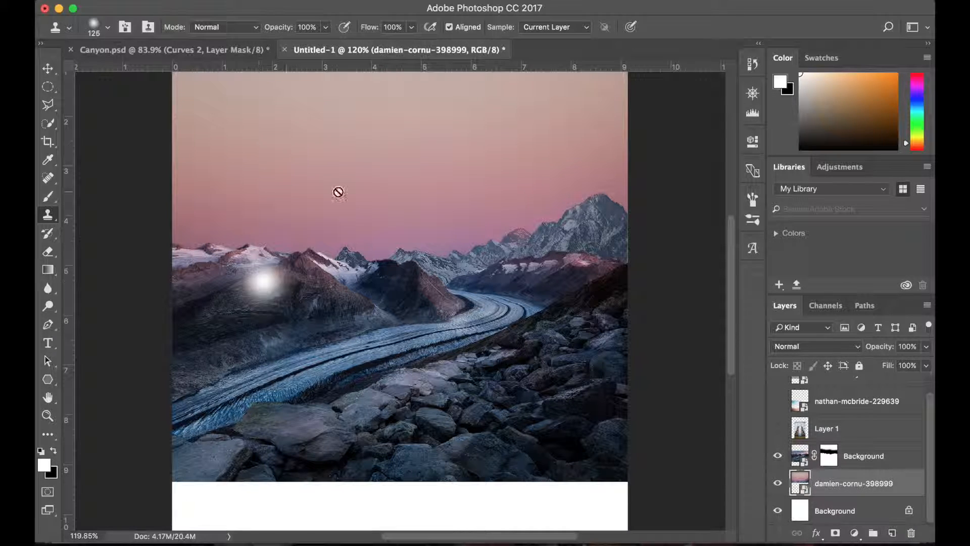
scroll(412, 197, down, 2)
scroll(414, 196, down, 1)
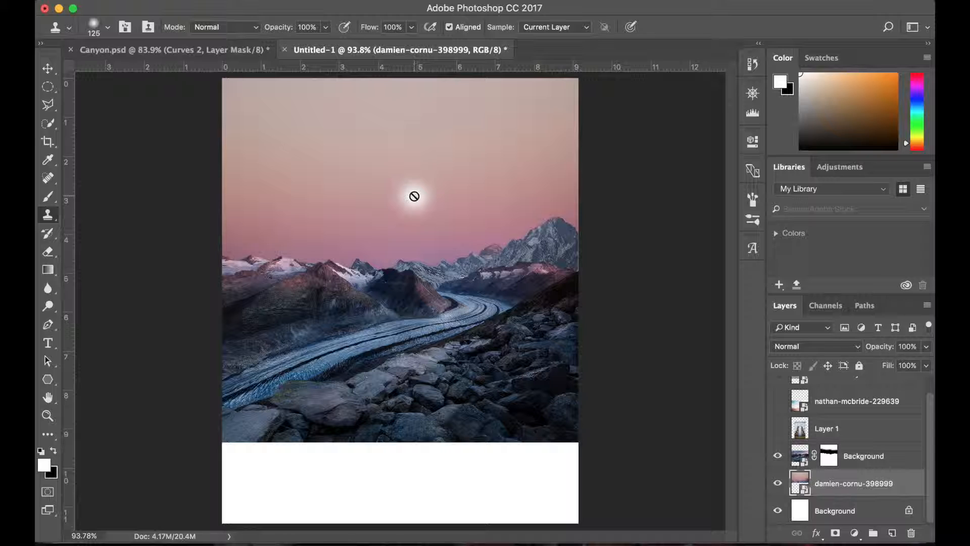
click(415, 196)
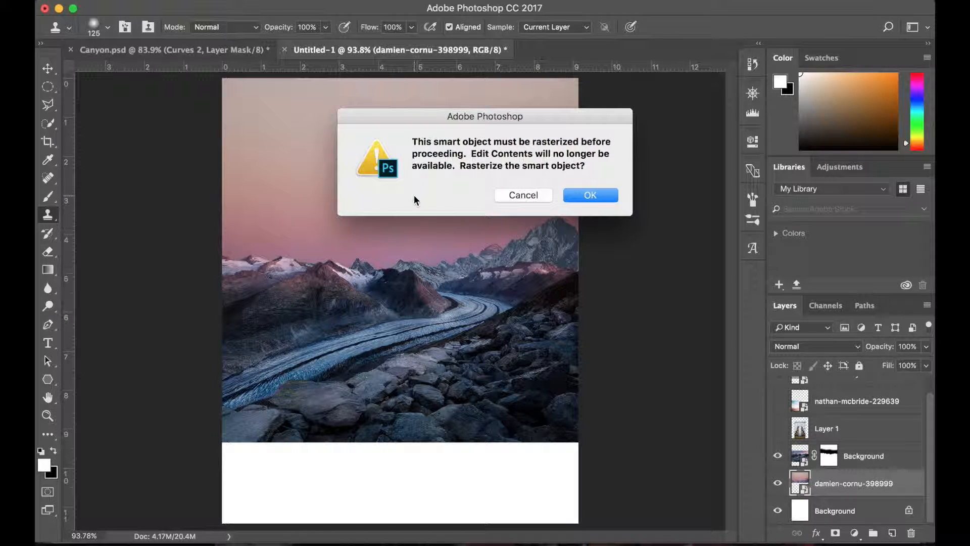
click(522, 195)
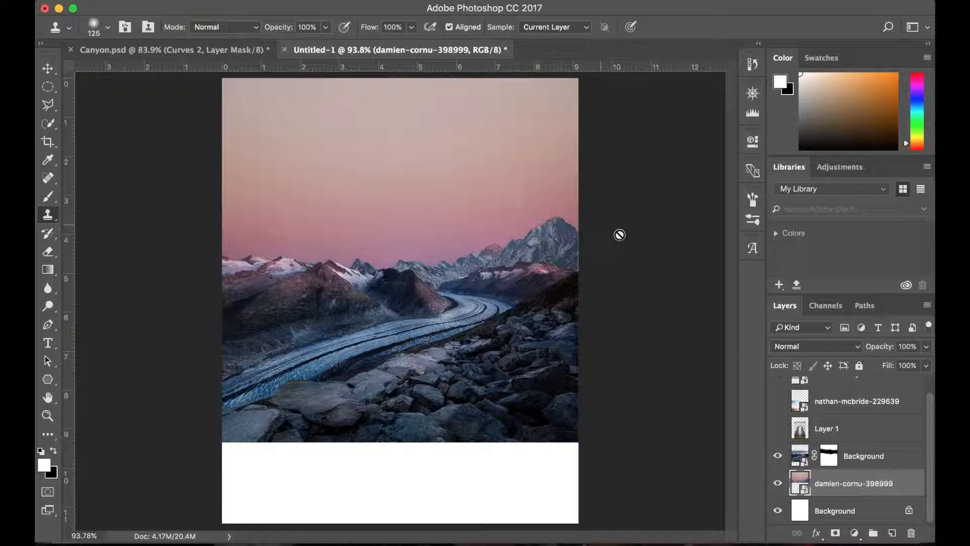
right_click(860, 486)
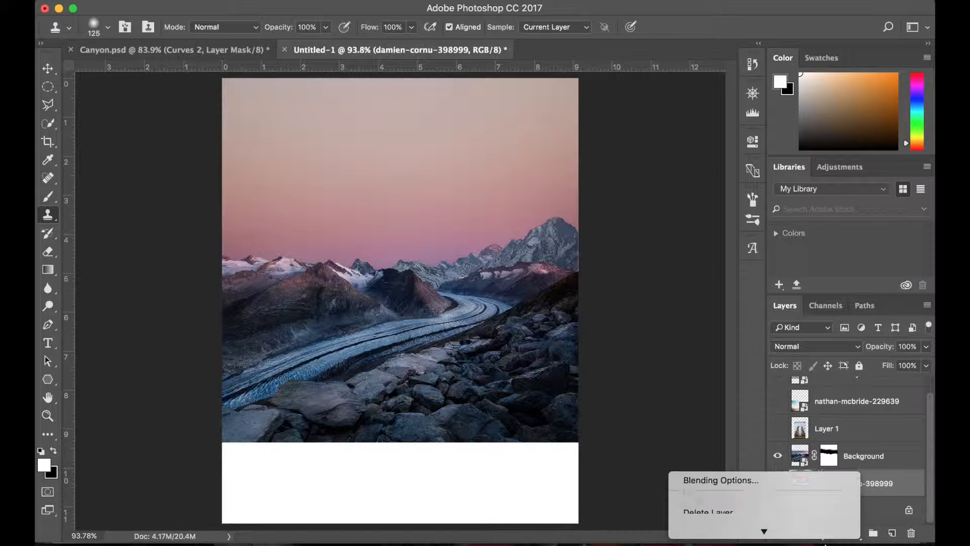
scroll(798, 519, down, 3)
click(736, 440)
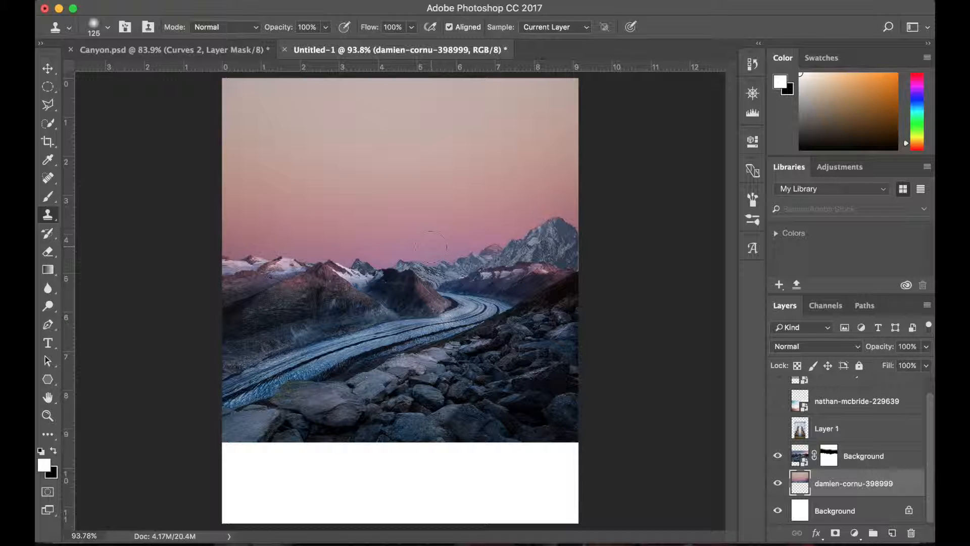
Clone pink sky over the distant mountains behind the glacier ridge with a soft Clone Stamp brush of size 125
click(466, 264)
mouse_move(480, 253)
mouse_down()
mouse_move(553, 231)
mouse_move(569, 234)
mouse_move(538, 243)
mouse_move(572, 246)
mouse_move(538, 246)
mouse_move(568, 255)
mouse_up()
scroll(600, 268, down, 3)
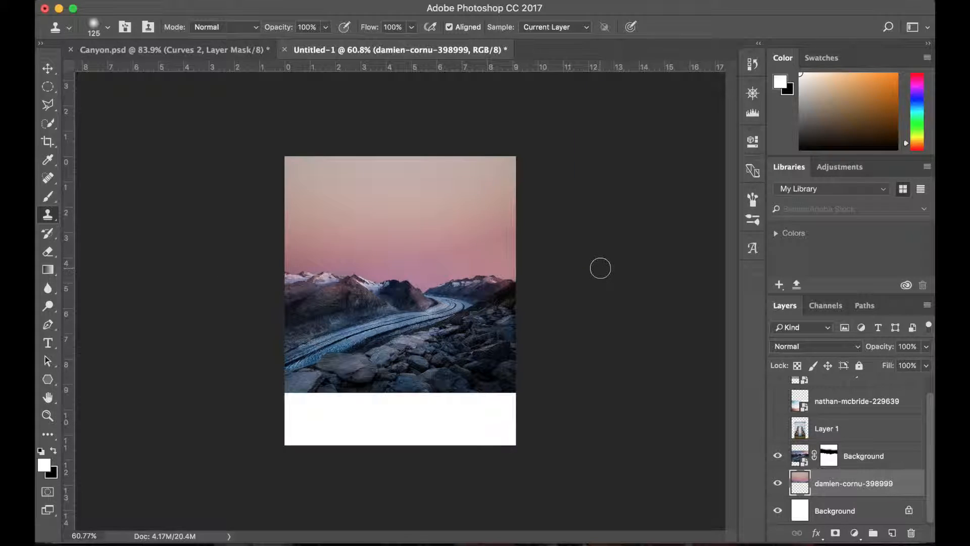
scroll(600, 268, up, 2)
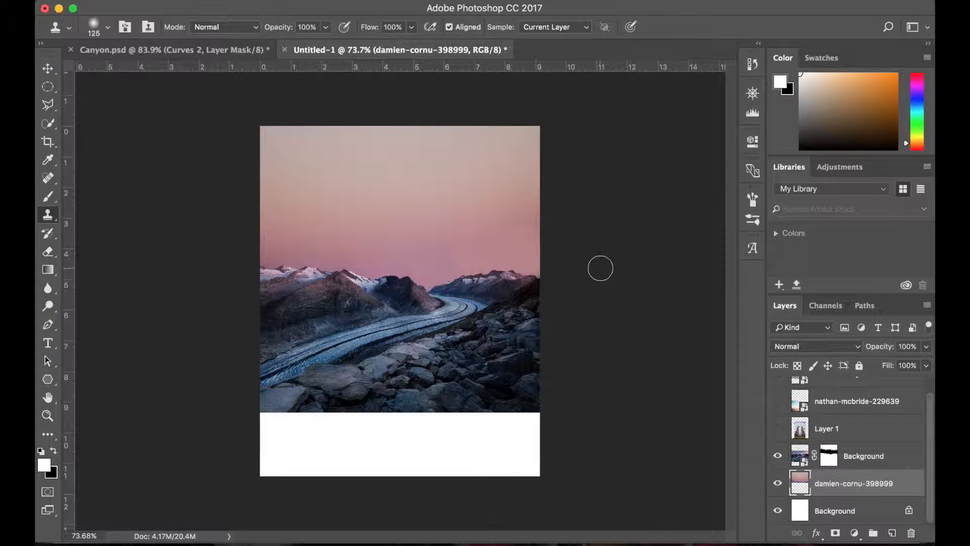
scroll(600, 268, up, 2)
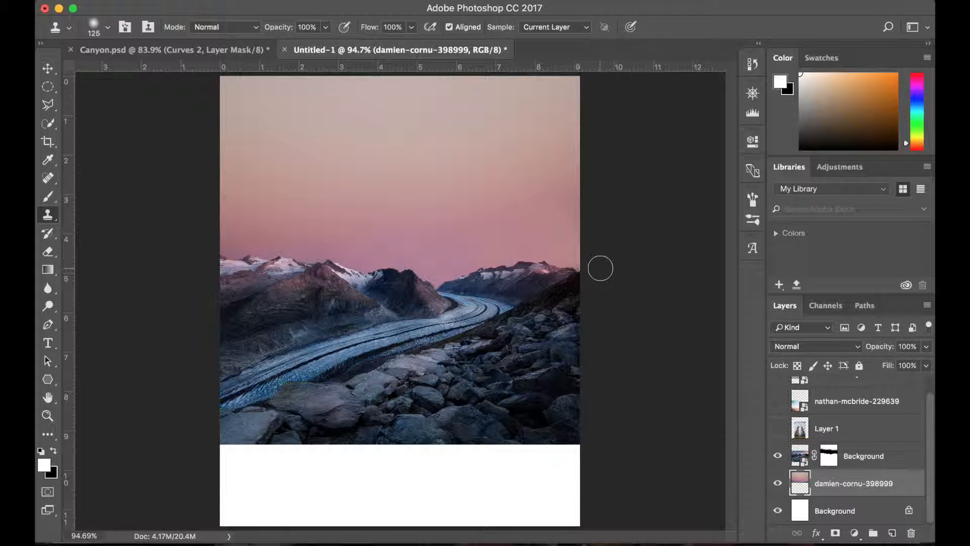
key(v)
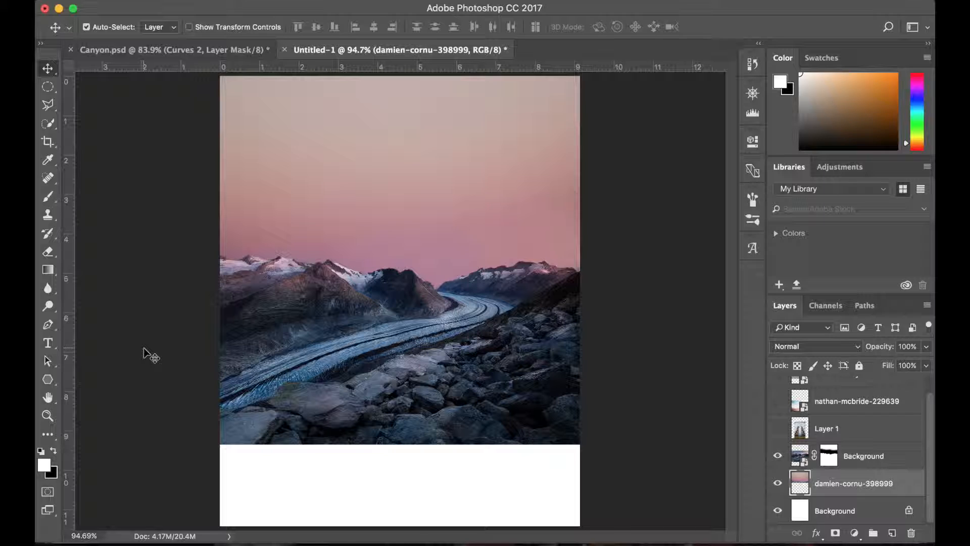
Paint sampled pink sky colours above the ridge with a soft brush of size 175 at 36% opacity to smooth the cloned area
click(49, 196)
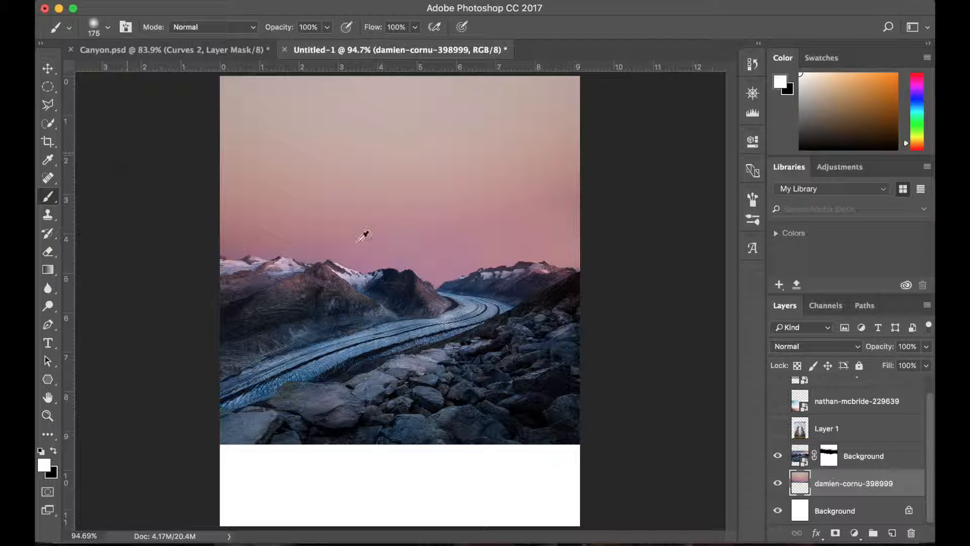
alt+click(445, 240)
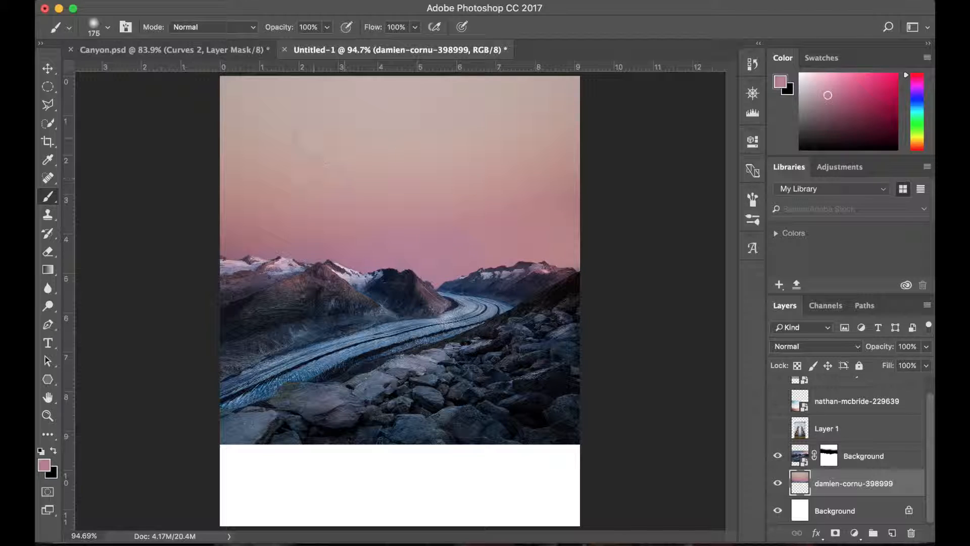
click(328, 27)
click(286, 44)
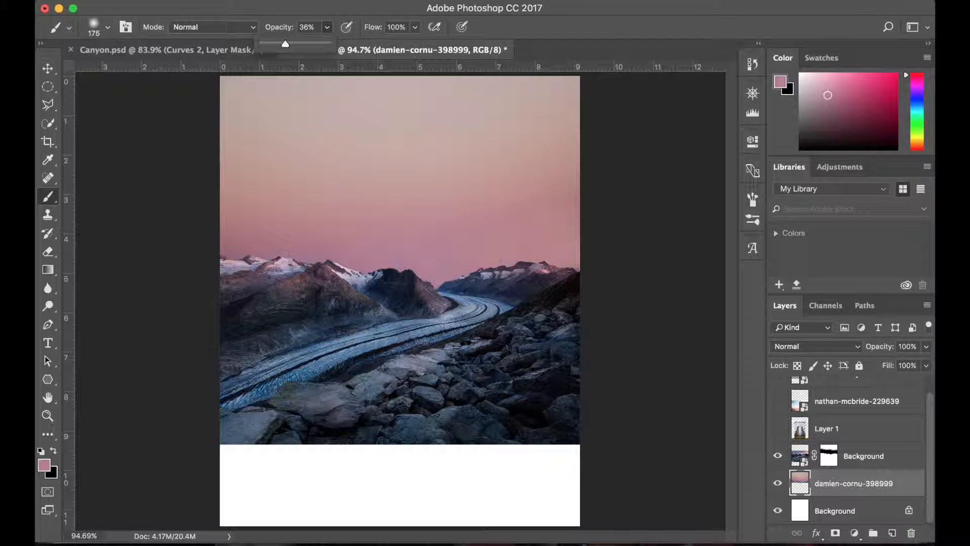
click(432, 267)
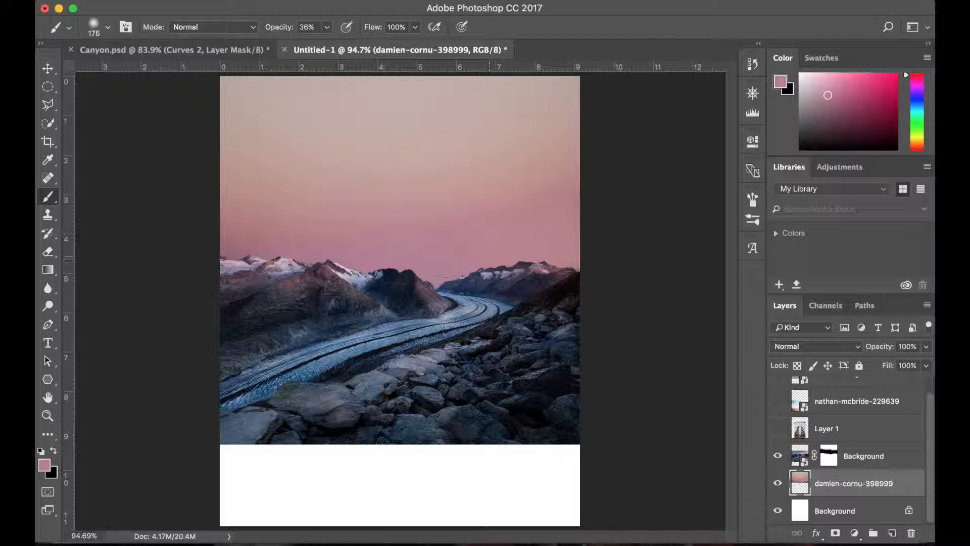
alt+click(306, 254)
scroll(516, 254, down, 7)
scroll(556, 382, up, 3)
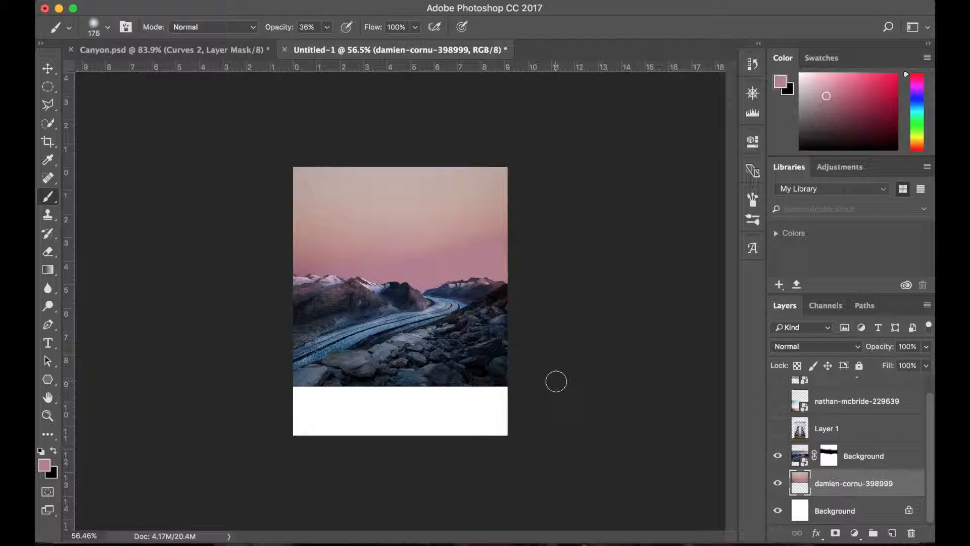
scroll(556, 382, up, 4)
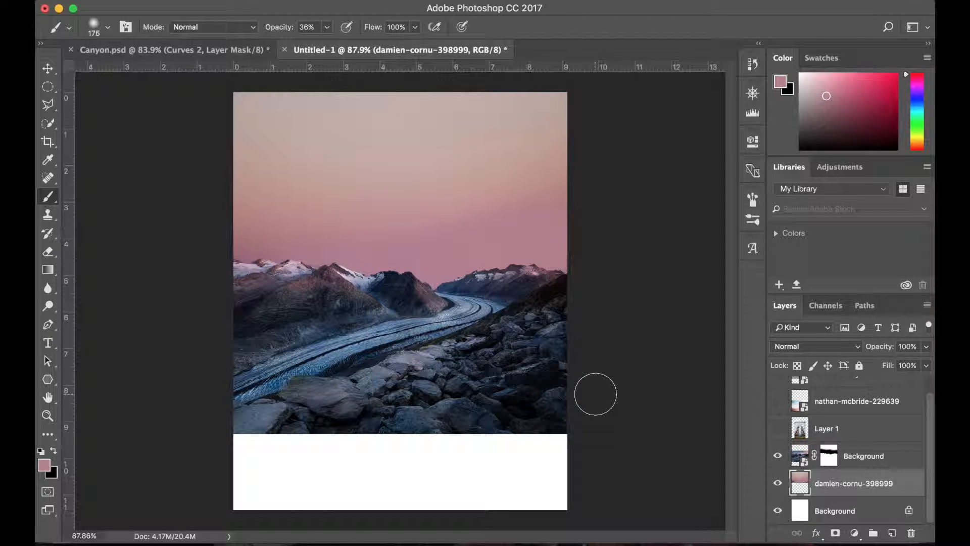
key(v)
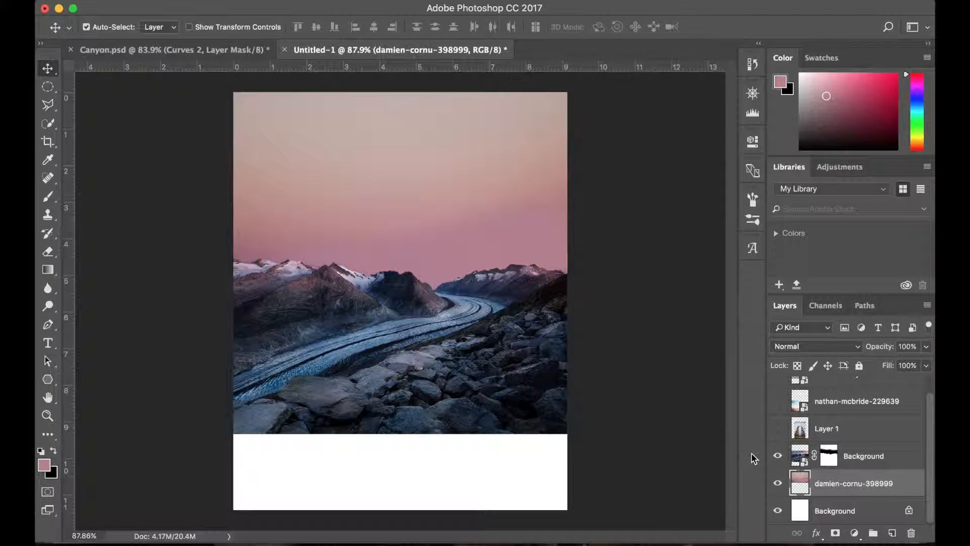
Paint a white glow behind the ridge on a new layer with a soft size 500 brush, and lower that layer's opacity
click(892, 534)
click(48, 196)
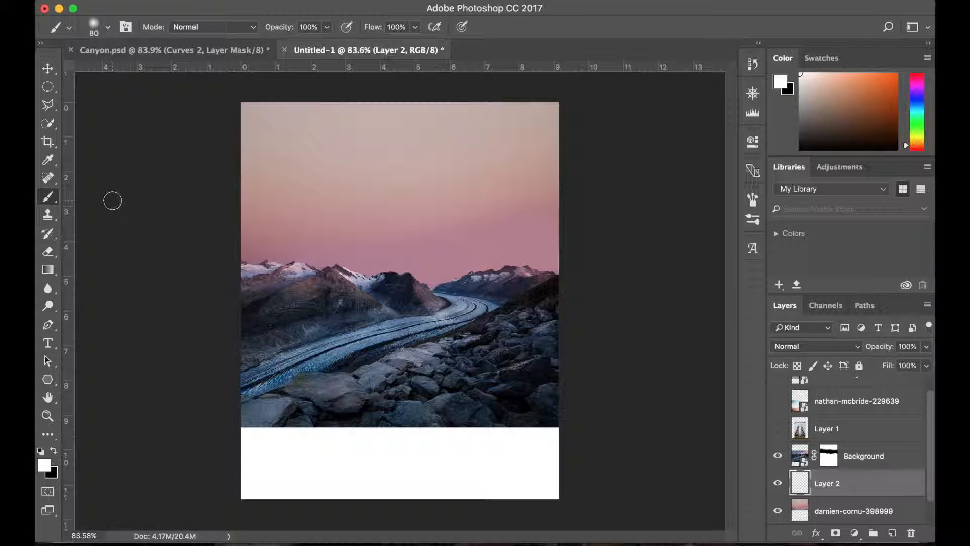
key(bracketright)
key(bracketright)
key(bracketright)
key(bracketright)
key(bracketright)
key(bracketright)
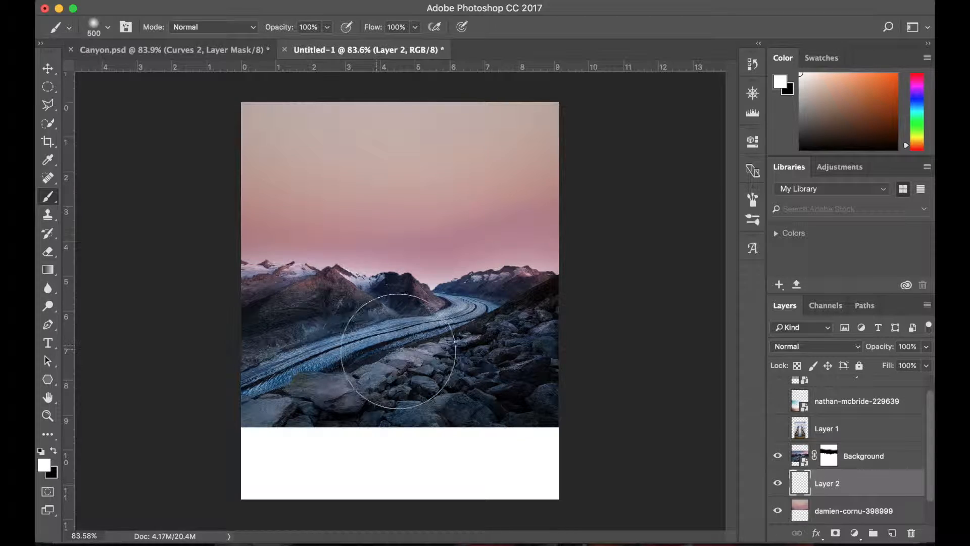
drag(390, 350, 641, 359)
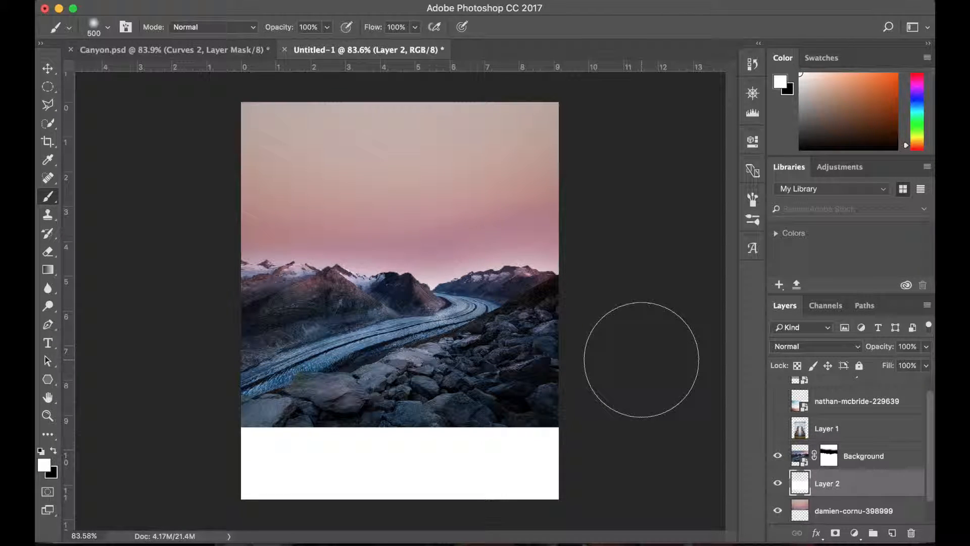
click(927, 348)
drag(914, 368, 479, 302)
On another new layer, paint the horizon behind the ridge with increasingly saturated pinks based on a sampled sky colour, using the size 500 brush
drag(758, 373, 889, 527)
click(890, 533)
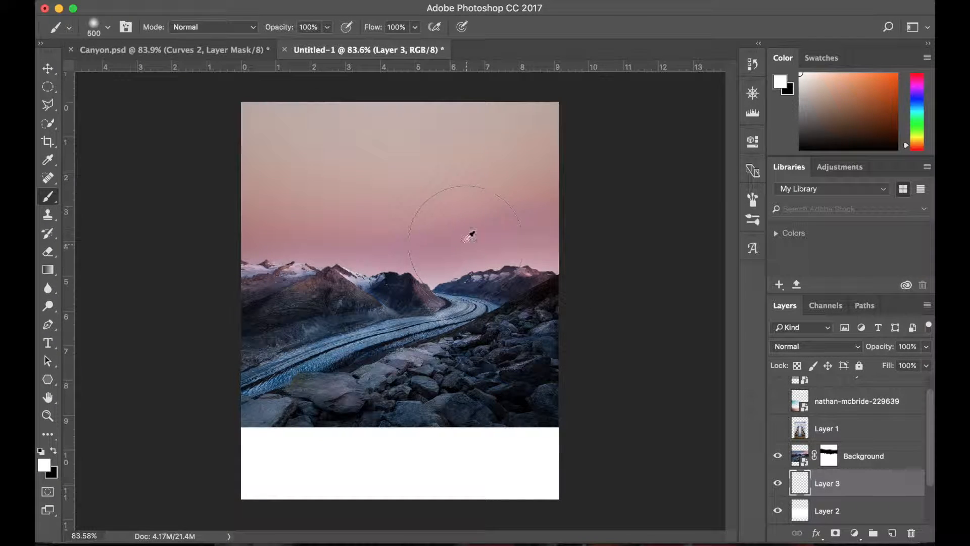
alt+click(452, 243)
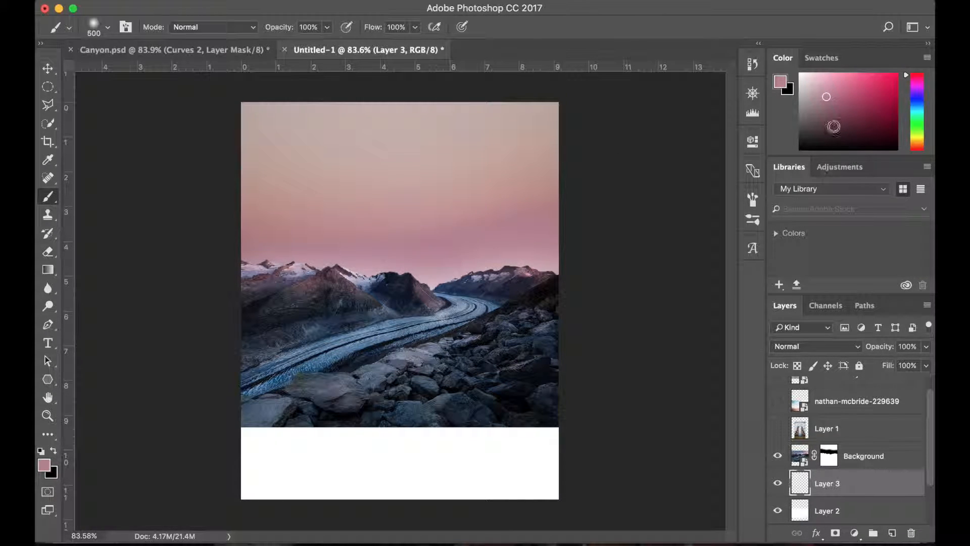
click(849, 91)
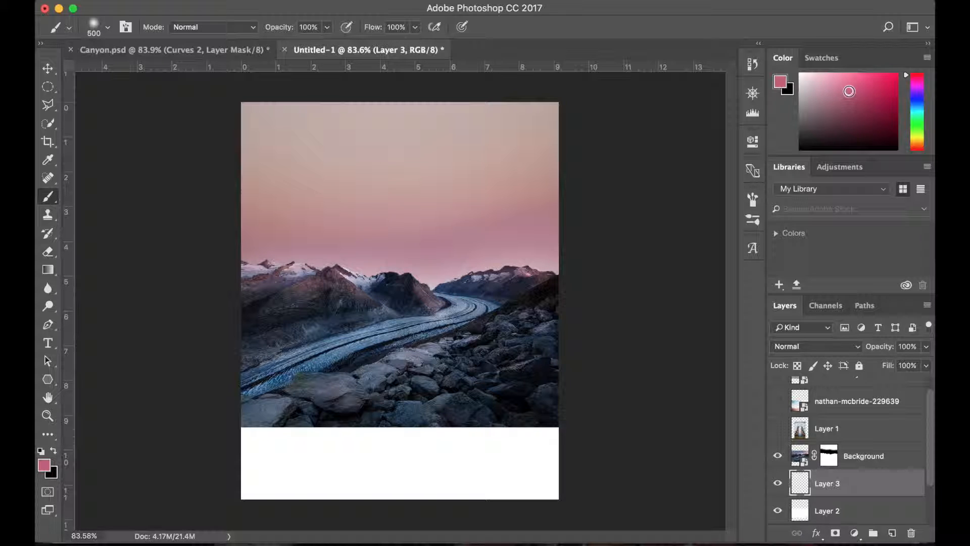
mouse_move(159, 535)
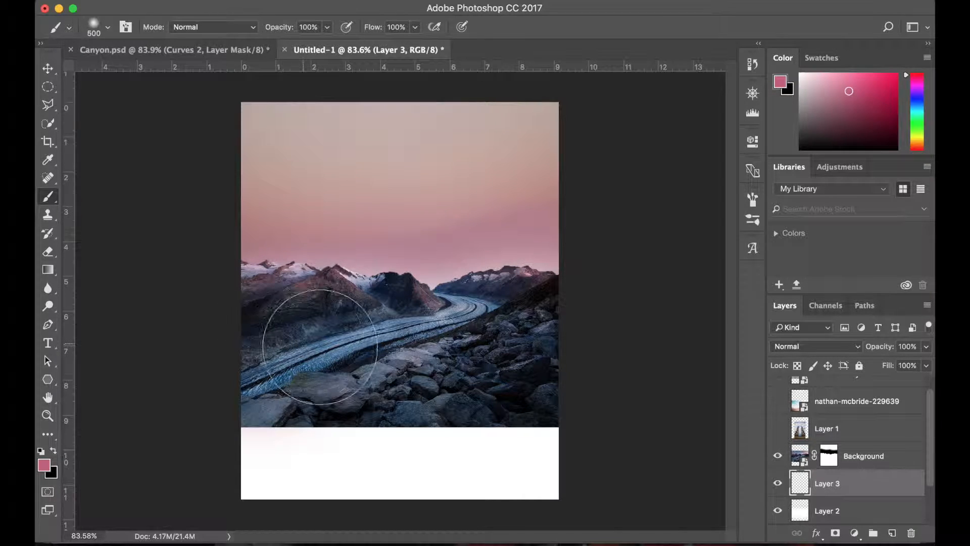
drag(302, 325, 570, 336)
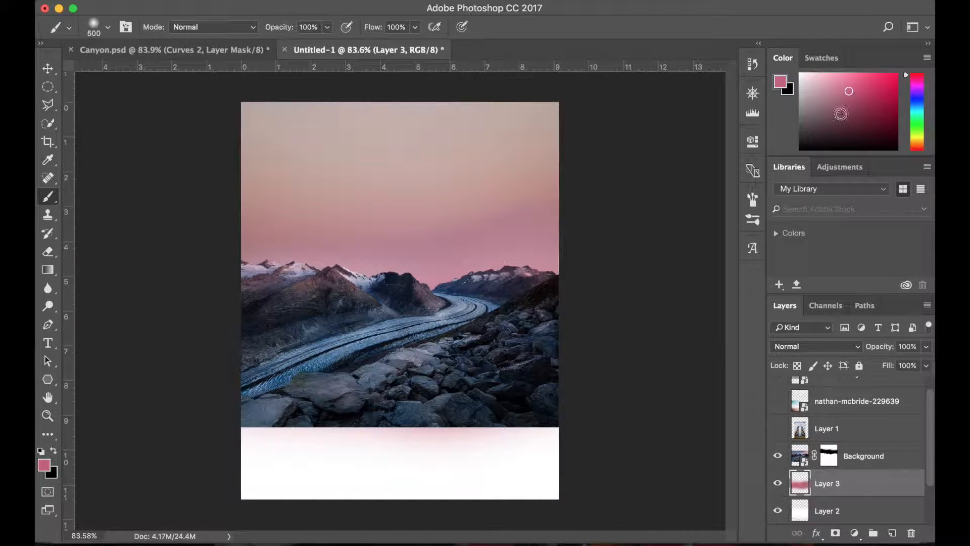
click(879, 81)
mouse_move(519, 352)
mouse_down()
mouse_move(399, 363)
mouse_move(256, 330)
mouse_move(231, 334)
mouse_move(325, 347)
mouse_move(400, 371)
mouse_move(515, 344)
mouse_up()
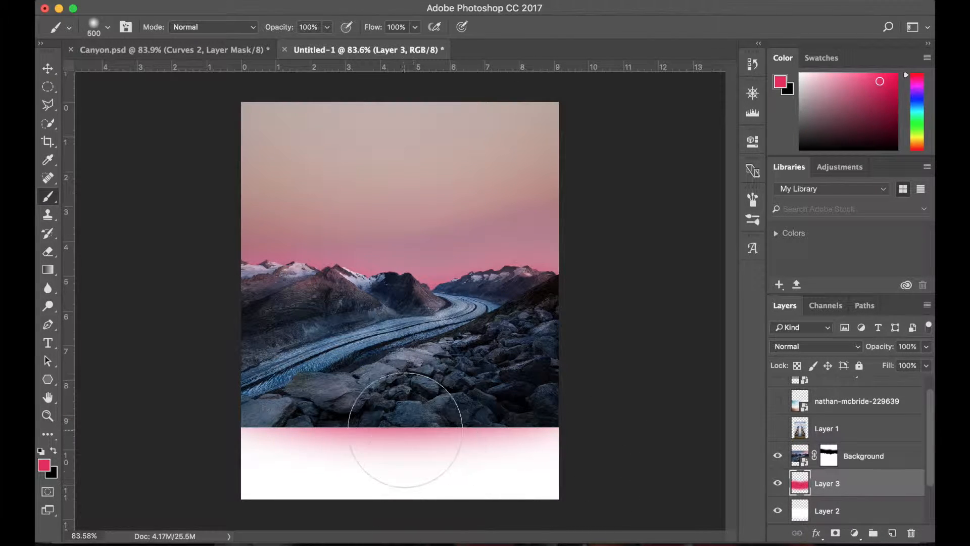
Erase the lower part of the pink glow with a soft size 800 Eraser at 24% opacity
key(v)
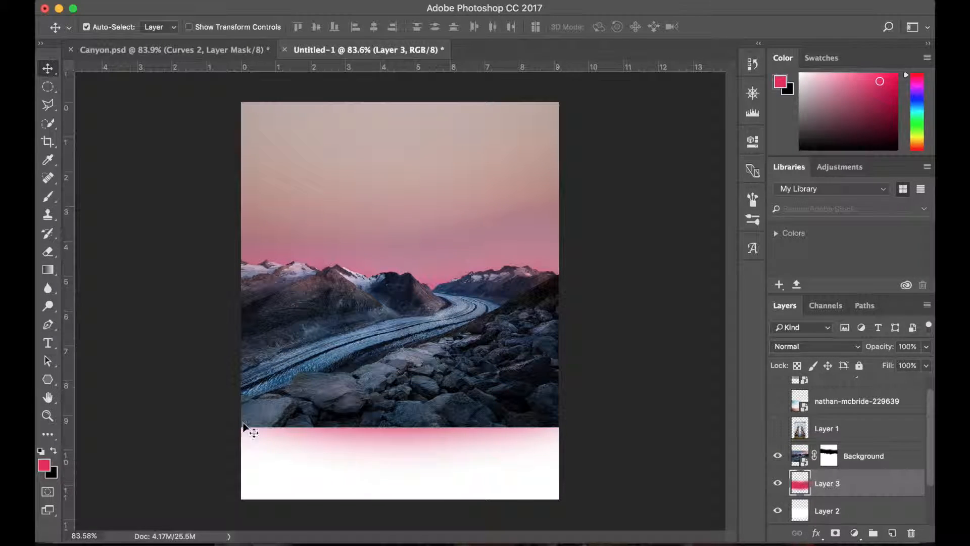
click(48, 251)
drag(266, 454, 520, 476)
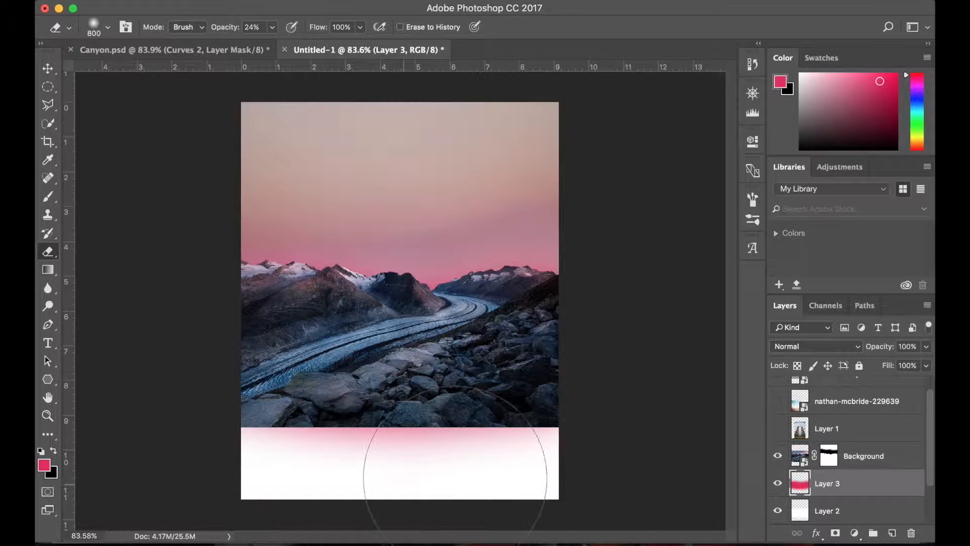
key(v)
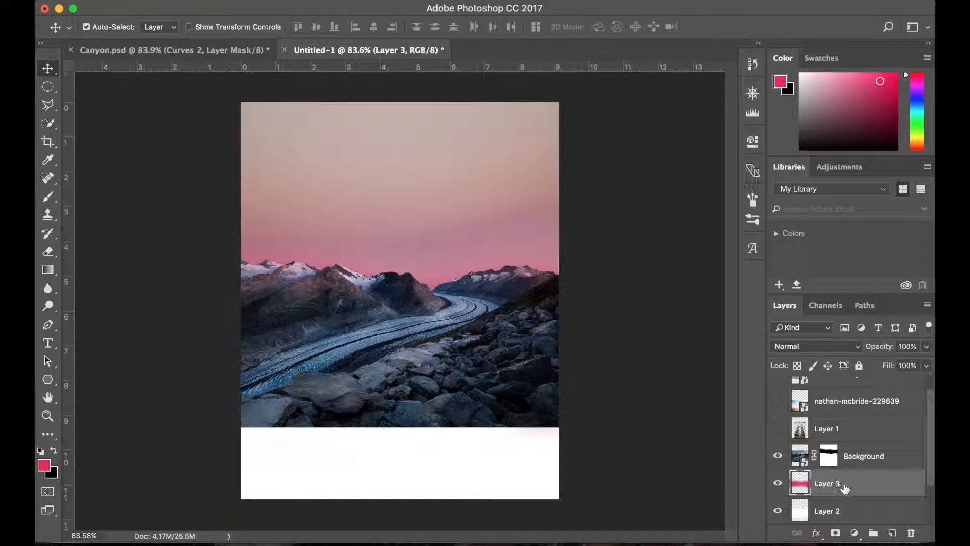
Place the pink glow layer beneath the white glow layer and reduce its opacity to 62%, comparing the sky with and without both glows
drag(844, 487, 844, 520)
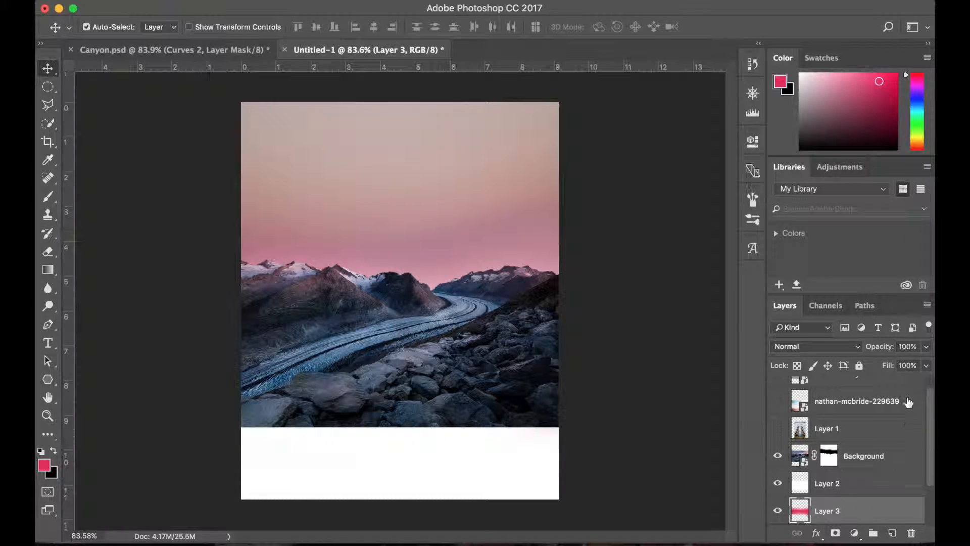
click(926, 365)
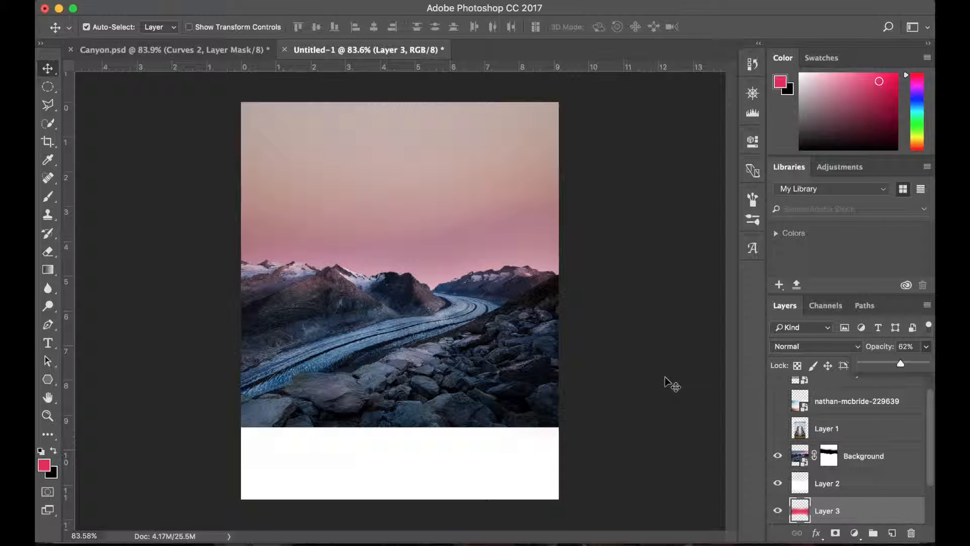
click(781, 486)
click(781, 486)
click(779, 511)
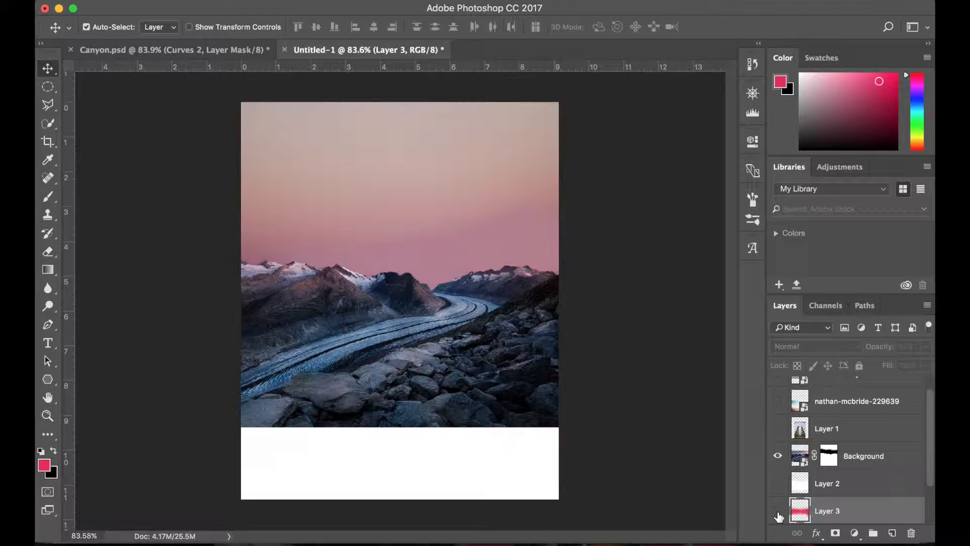
click(778, 511)
click(778, 483)
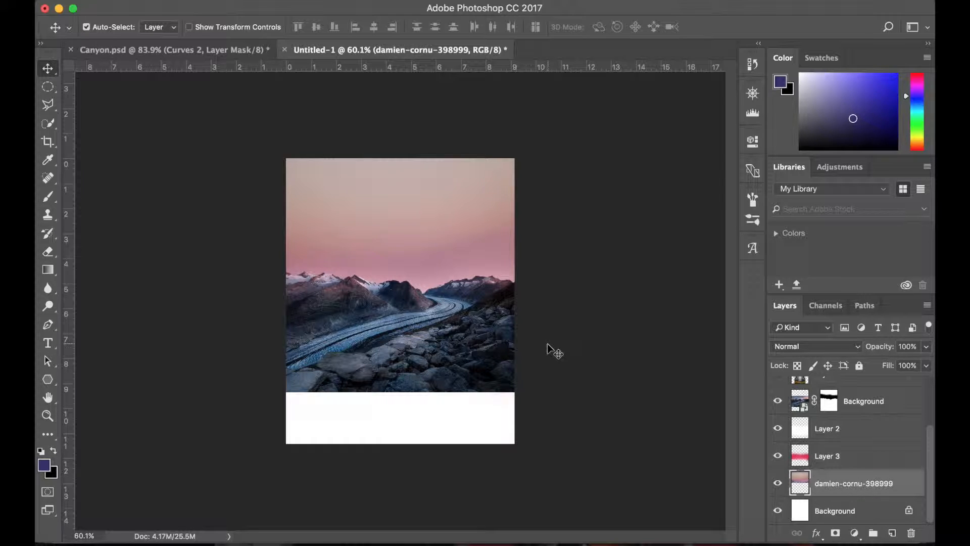
Show the desert photo layer with the walking man and align it with the canvas's lower and side edges
scroll(782, 430, up, 3)
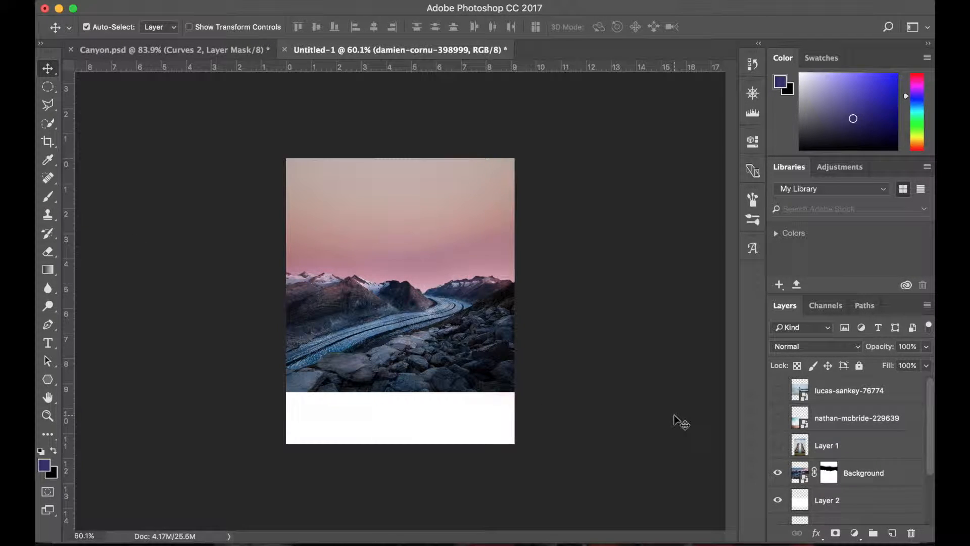
click(778, 418)
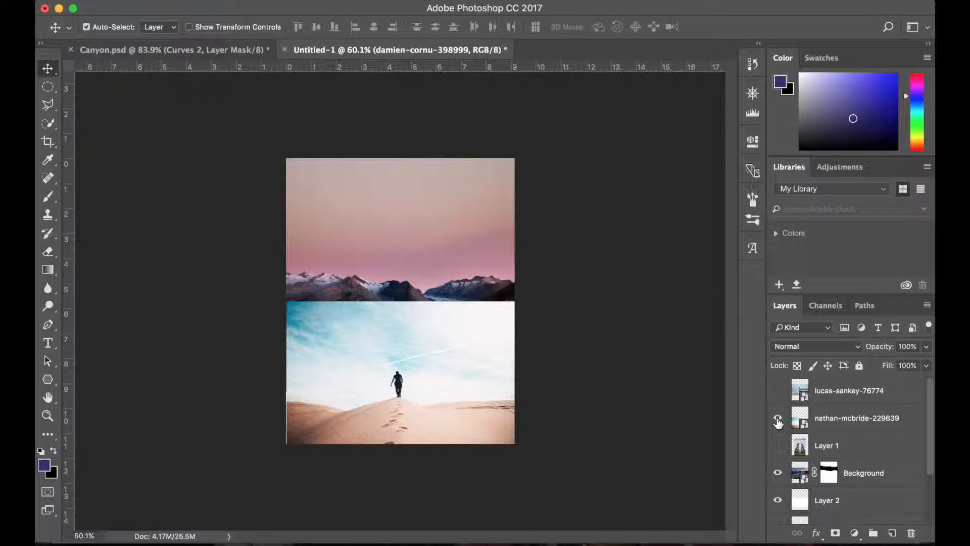
click(460, 375)
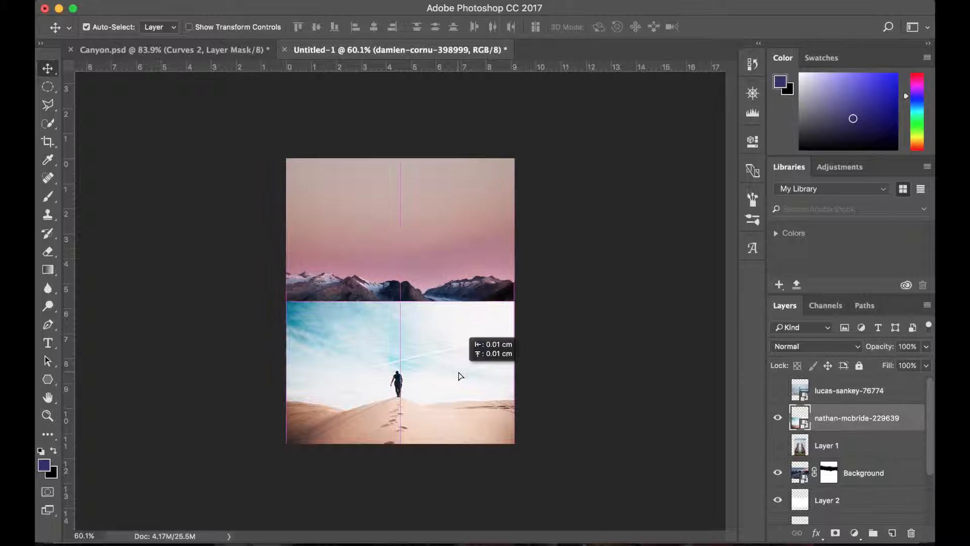
Trace the dune skyline across the whole desert photo with the Pen tool in Shape mode, using no fill and no stroke
scroll(583, 443, up, 5)
scroll(583, 441, down, 5)
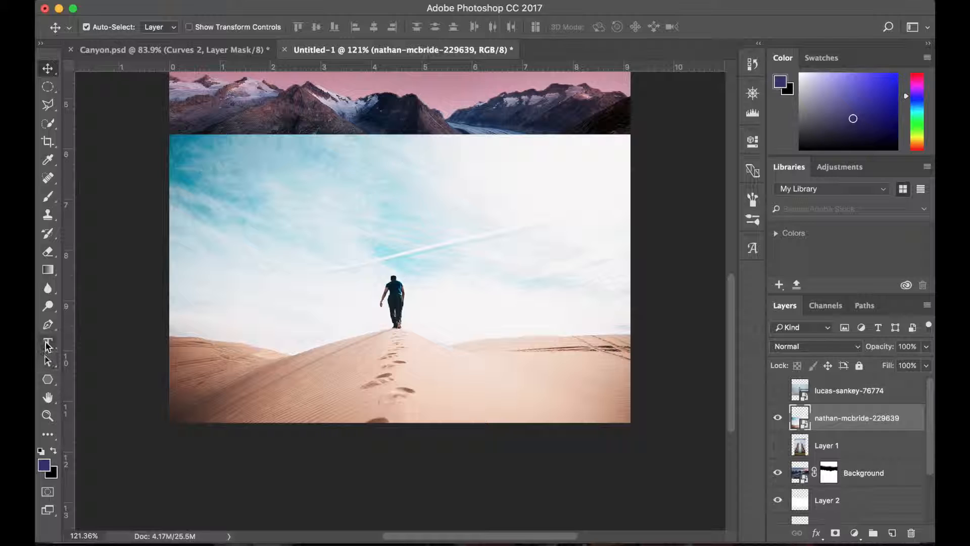
click(48, 325)
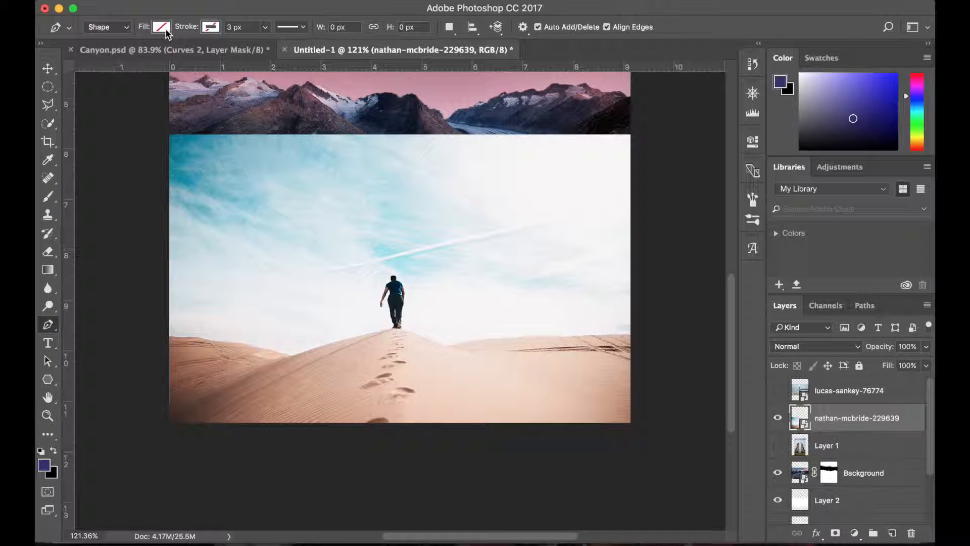
click(163, 28)
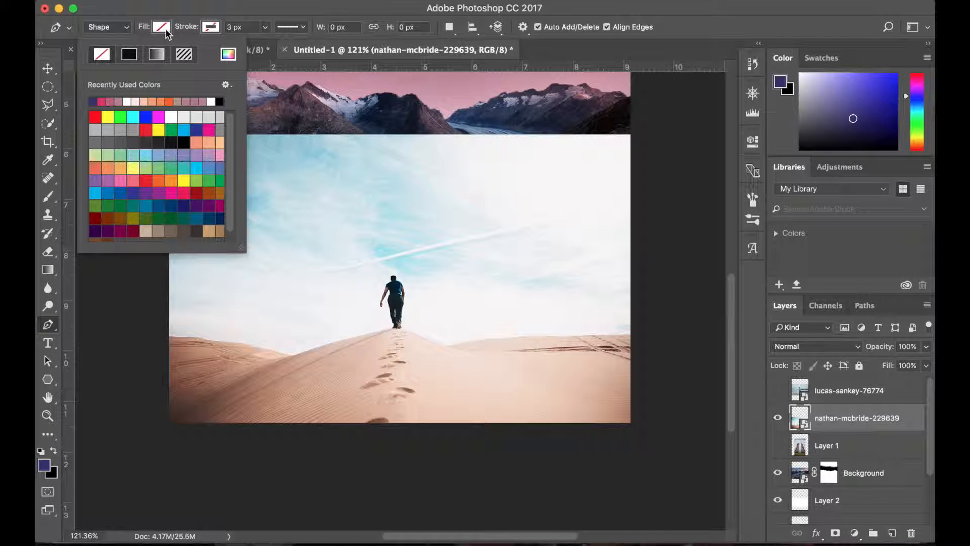
click(211, 26)
click(211, 27)
scroll(184, 357, up, 2)
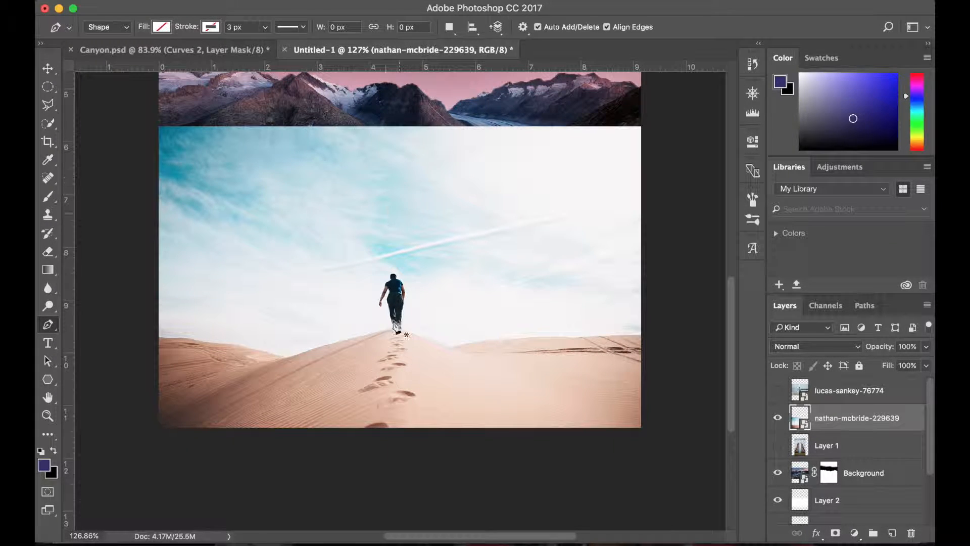
scroll(404, 396, up, 1)
scroll(404, 396, up, 3)
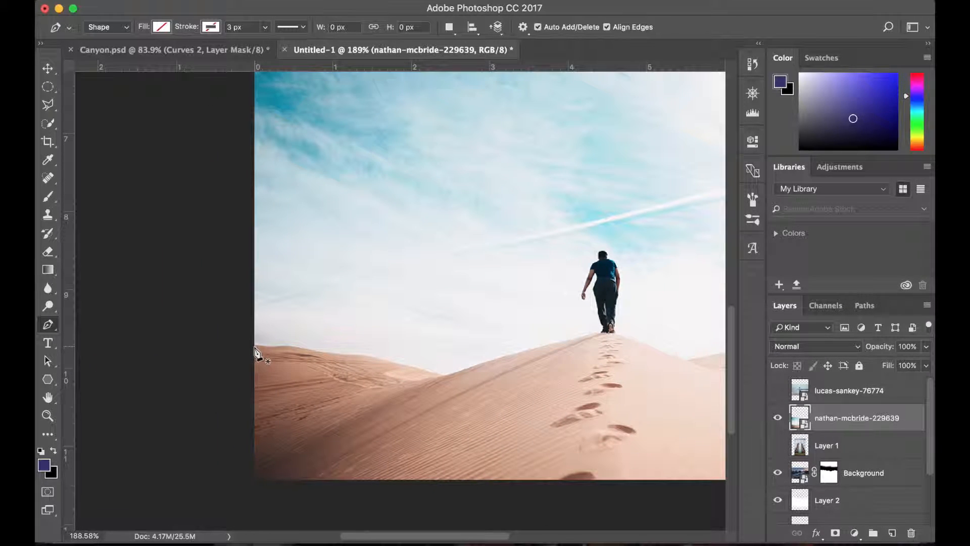
click(253, 346)
drag(266, 348, 273, 351)
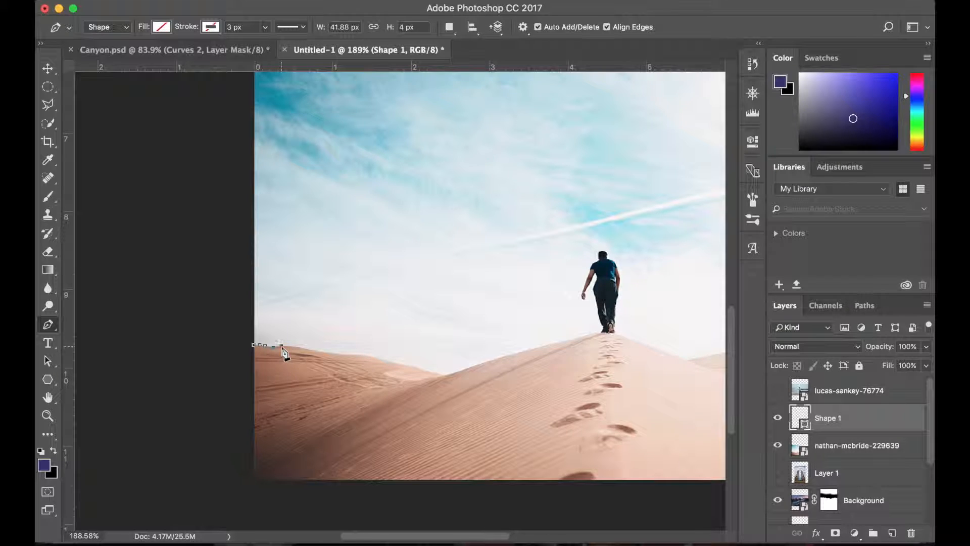
click(305, 348)
click(317, 352)
click(332, 353)
click(339, 353)
click(349, 356)
click(368, 356)
click(390, 362)
click(406, 365)
click(416, 368)
click(426, 371)
click(433, 373)
click(441, 374)
click(448, 374)
click(474, 367)
click(604, 343)
click(641, 353)
click(675, 366)
scroll(677, 366, right, 5)
click(564, 366)
click(589, 361)
click(609, 360)
click(634, 359)
click(644, 358)
click(656, 356)
click(667, 356)
click(679, 356)
click(696, 356)
scroll(699, 357, right, 5)
click(596, 356)
click(606, 356)
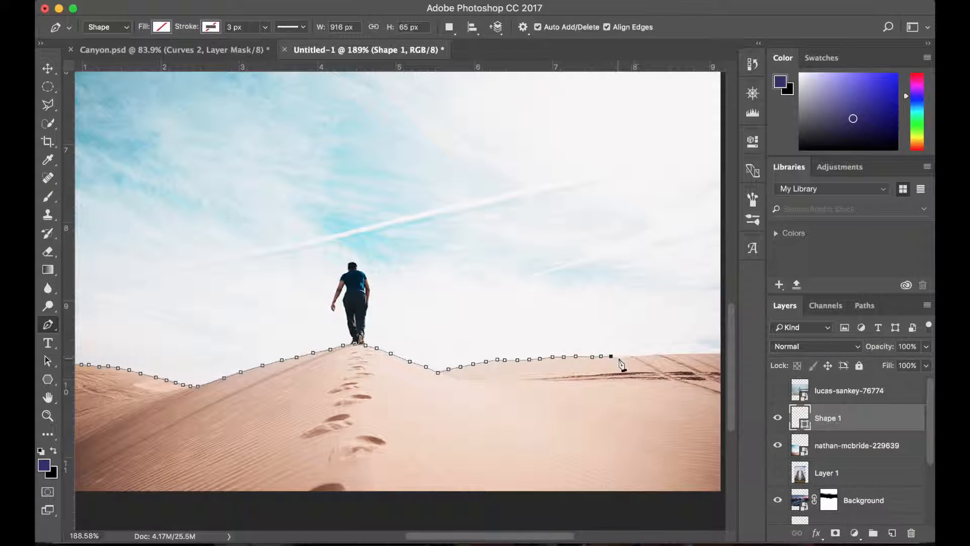
scroll(726, 353, down, 3)
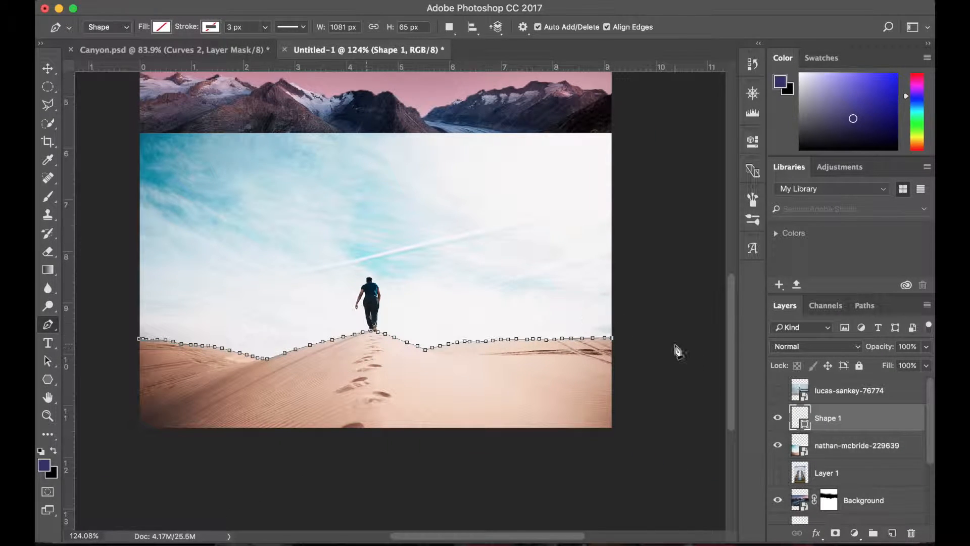
Close the pen path around the desert photo's sky, placing the outer corners slightly beyond the photo's edges
click(617, 125)
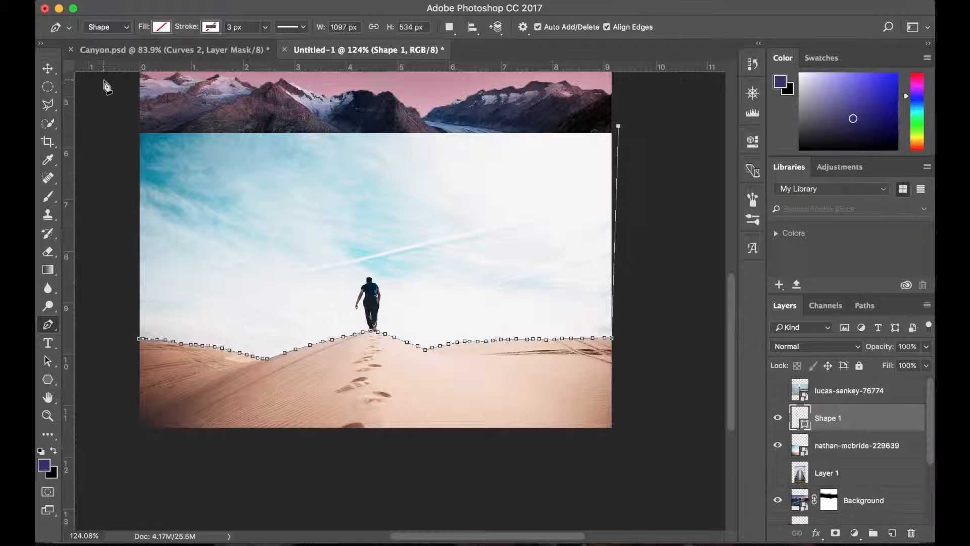
click(119, 128)
click(124, 343)
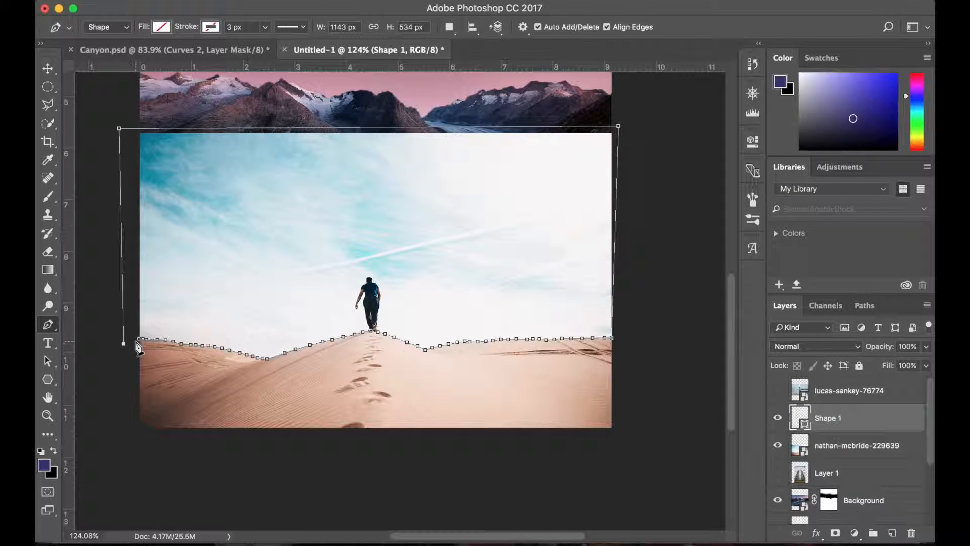
click(139, 339)
Convert the closed path into a new anti-aliased selection with a feather radius of 0 pixels
right_click(237, 323)
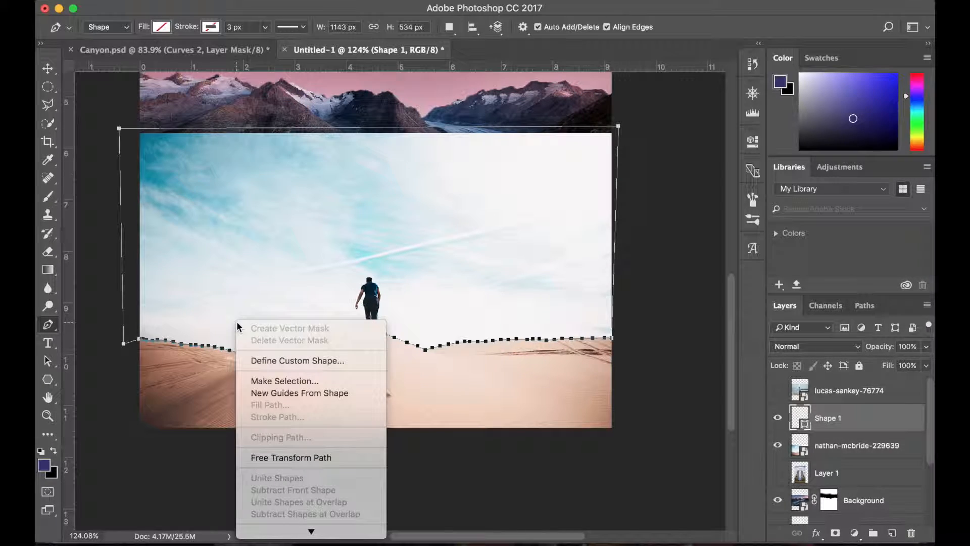
click(285, 380)
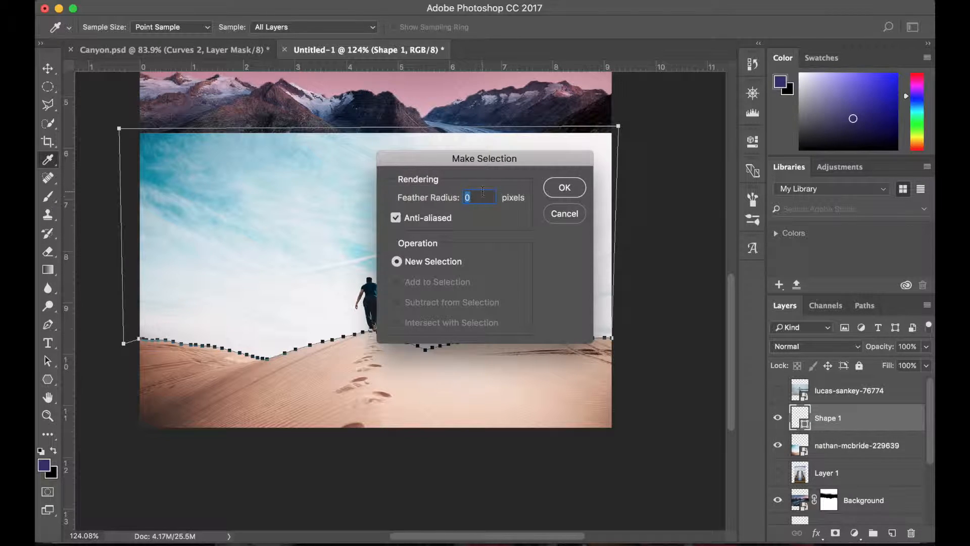
click(565, 190)
Add a layer mask to the desert photo from the selection and invert it to hide the sky and keep the dunes
scroll(608, 478, down, 1)
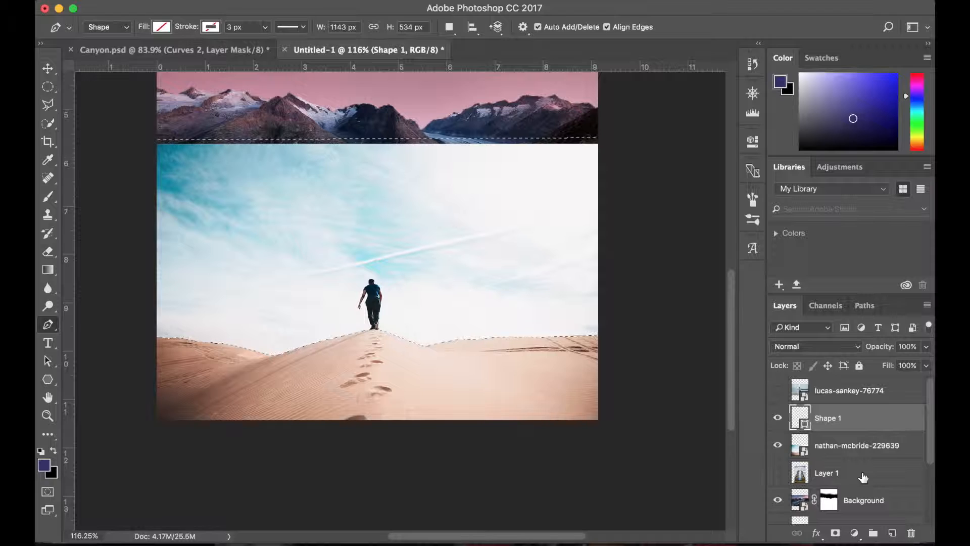
click(851, 455)
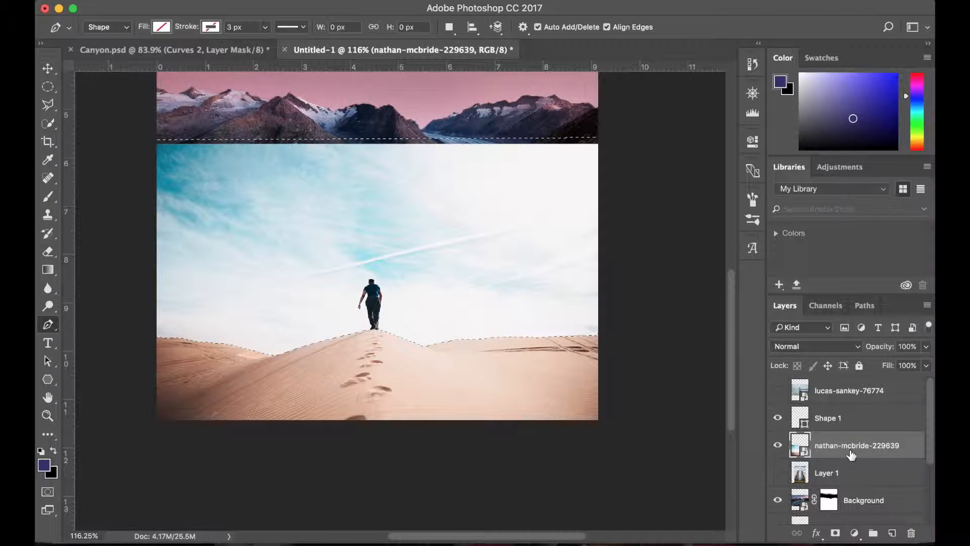
click(840, 533)
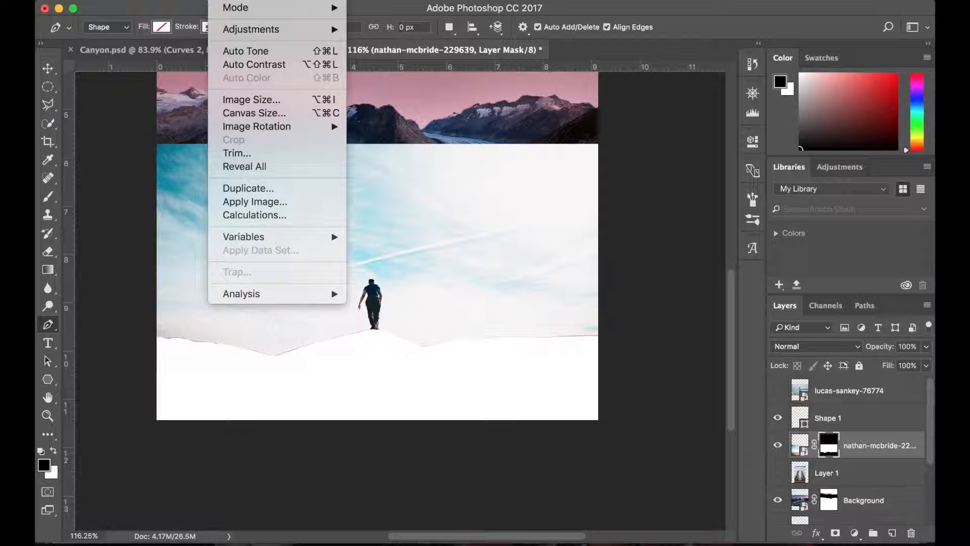
mouse_move(238, 29)
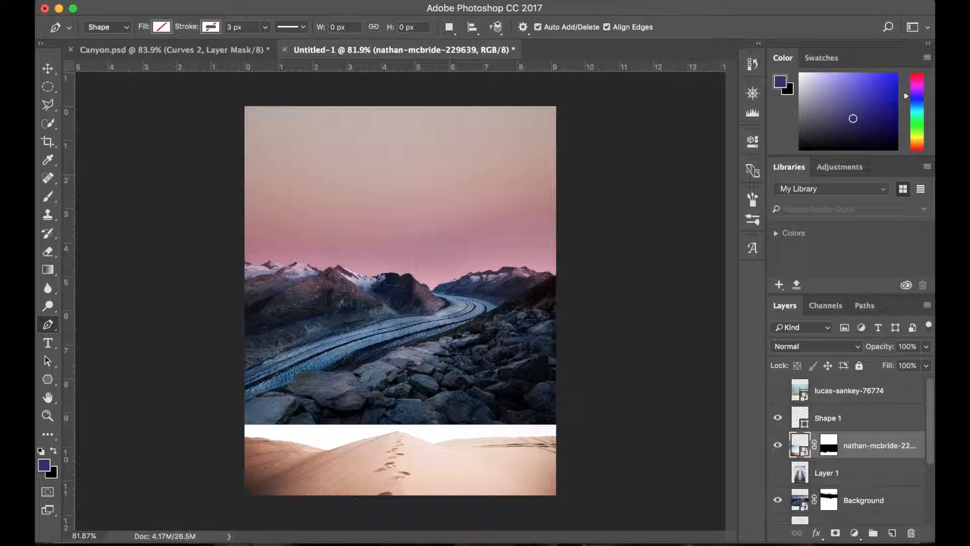
Scale up the masked desert photo with Free Transform so the dunes cover the lower part of the composite
click(187, 0)
click(205, 291)
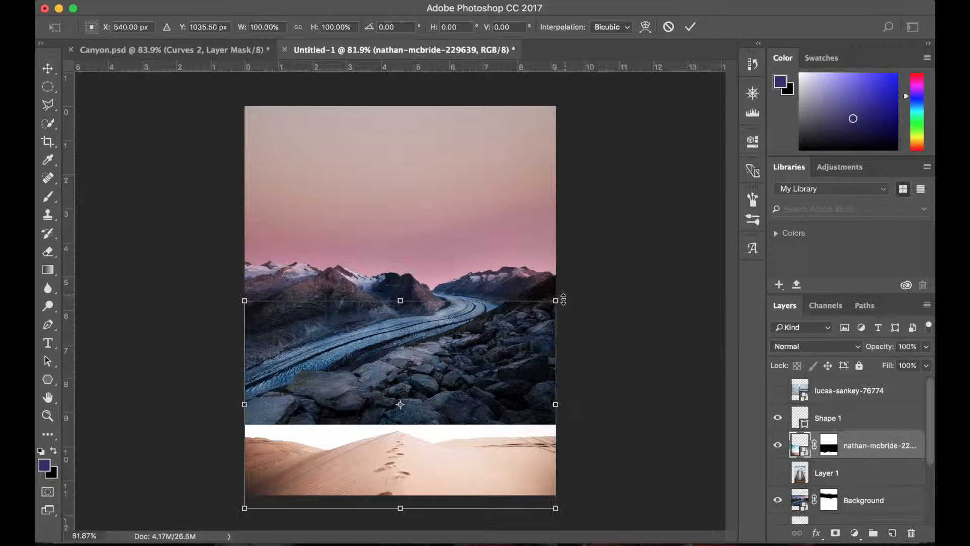
drag(557, 301, 634, 263)
key(Return)
Show the temple gate photo (Layer 1) and move its layer directly above the desert photo
key(p)
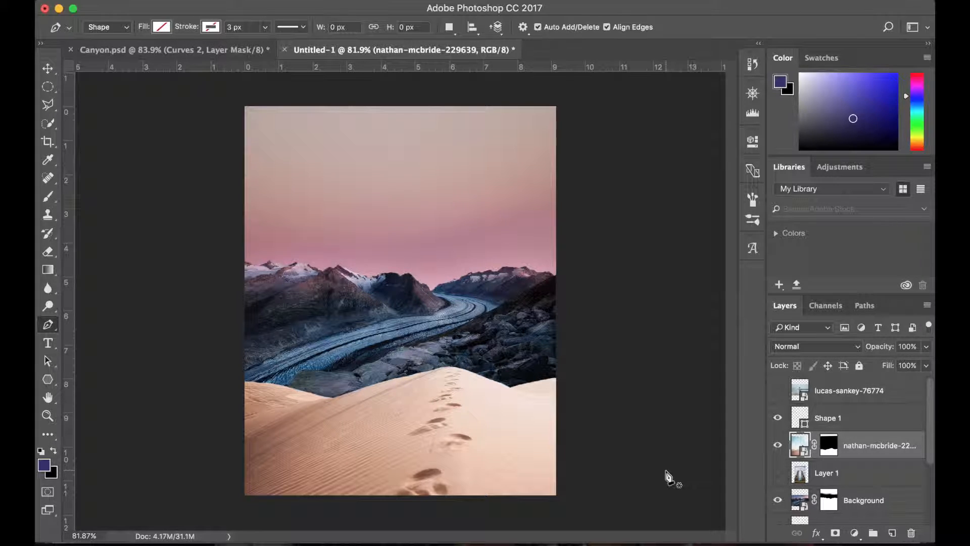
click(777, 473)
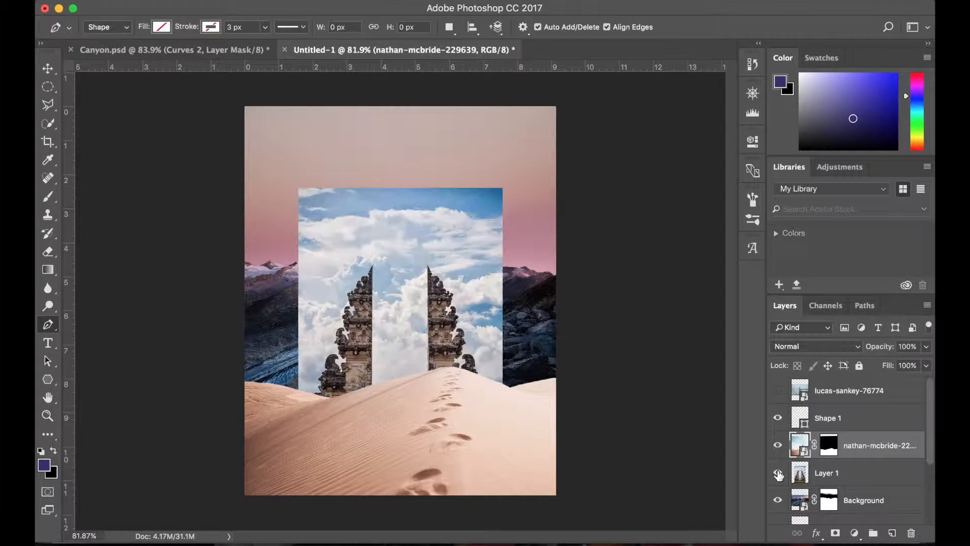
drag(845, 477, 839, 432)
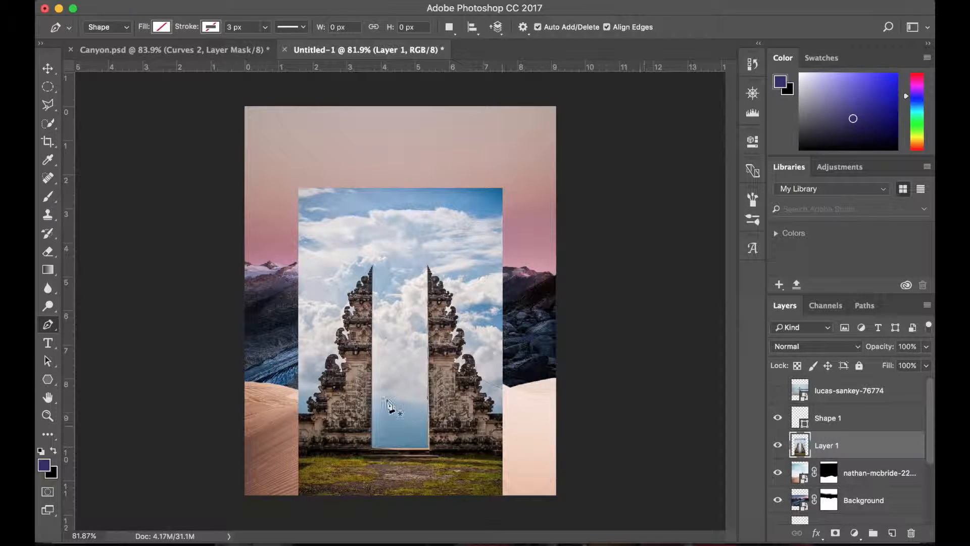
Trace the gate's left tower with the Pen tool, from the base of its inner edge over the tip and down the ornamented outer edge
scroll(390, 404, up, 5)
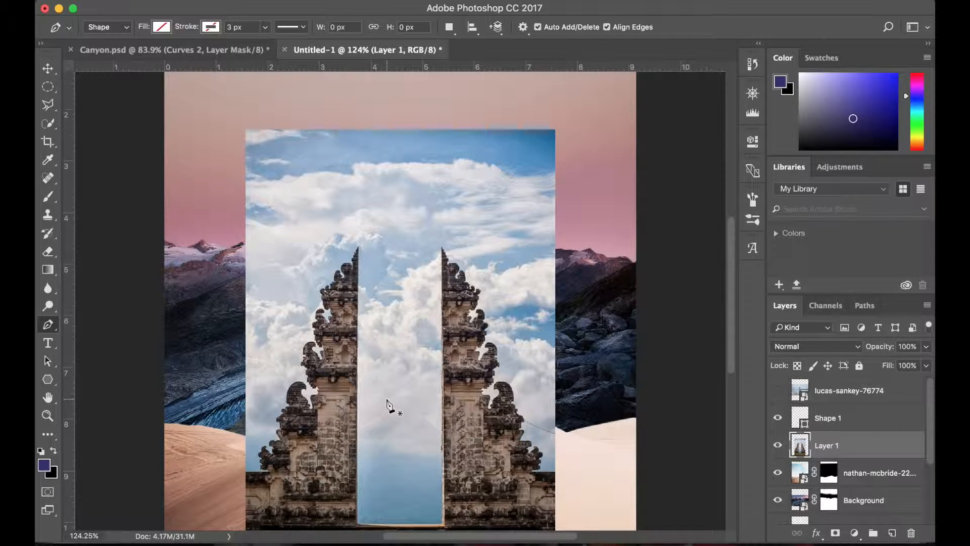
scroll(399, 403, up, 2)
scroll(466, 398, down, 3)
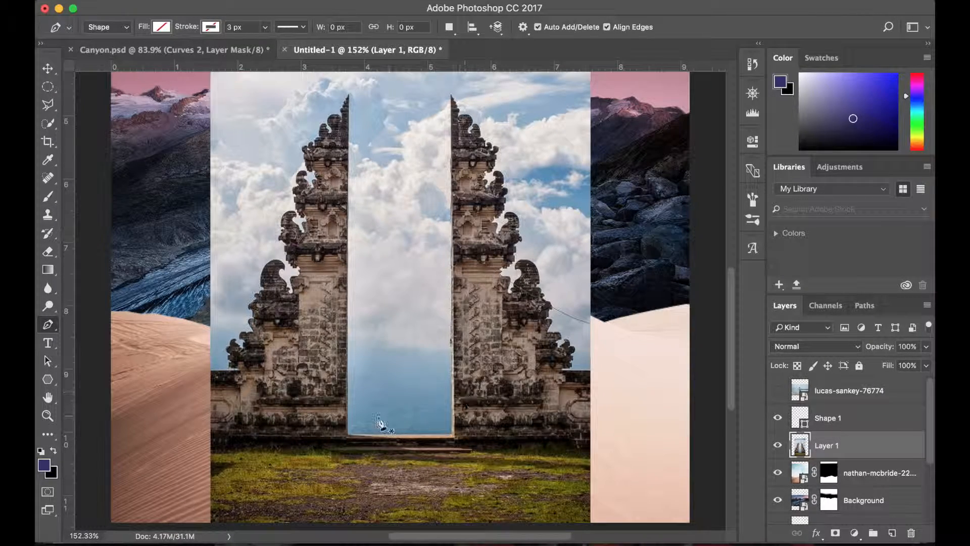
click(348, 433)
click(340, 183)
drag(329, 154, 332, 163)
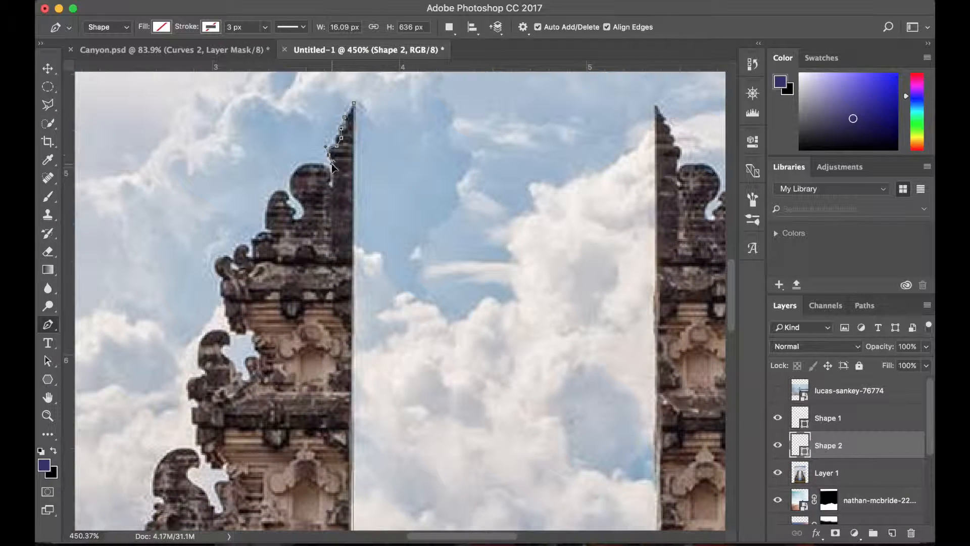
click(333, 159)
click(333, 174)
click(331, 186)
click(320, 164)
click(305, 165)
click(291, 184)
click(302, 206)
click(296, 218)
click(287, 203)
click(284, 193)
drag(266, 203, 256, 220)
click(267, 228)
click(272, 232)
click(252, 239)
click(254, 256)
click(247, 248)
click(237, 245)
click(217, 259)
click(215, 269)
click(221, 279)
click(222, 291)
click(224, 303)
click(226, 315)
click(229, 325)
click(239, 333)
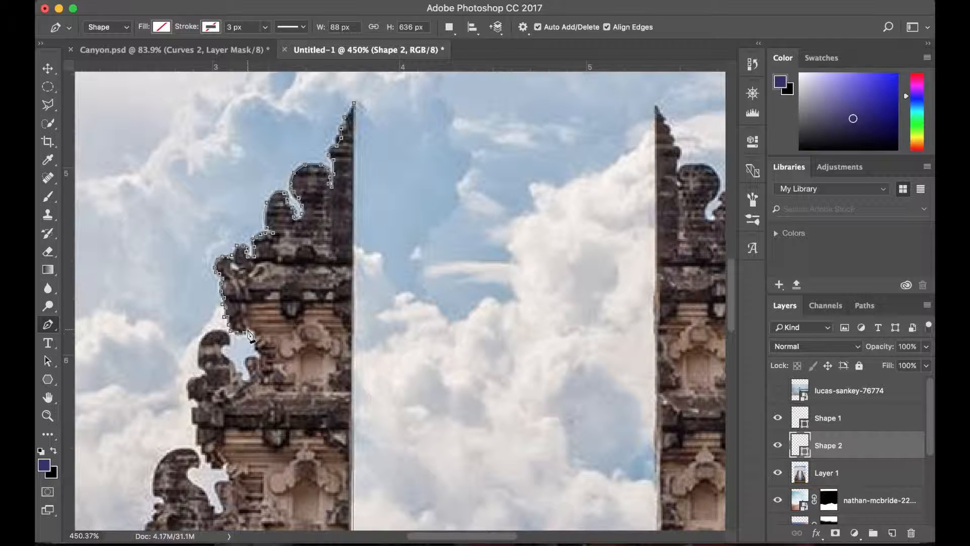
click(257, 348)
click(259, 356)
click(251, 358)
click(244, 360)
click(250, 368)
click(251, 374)
click(247, 382)
click(242, 372)
click(224, 356)
click(223, 344)
scroll(225, 345, up, 1)
click(228, 338)
click(228, 331)
click(211, 332)
click(204, 337)
click(201, 344)
click(225, 393)
scroll(230, 409, down, 3)
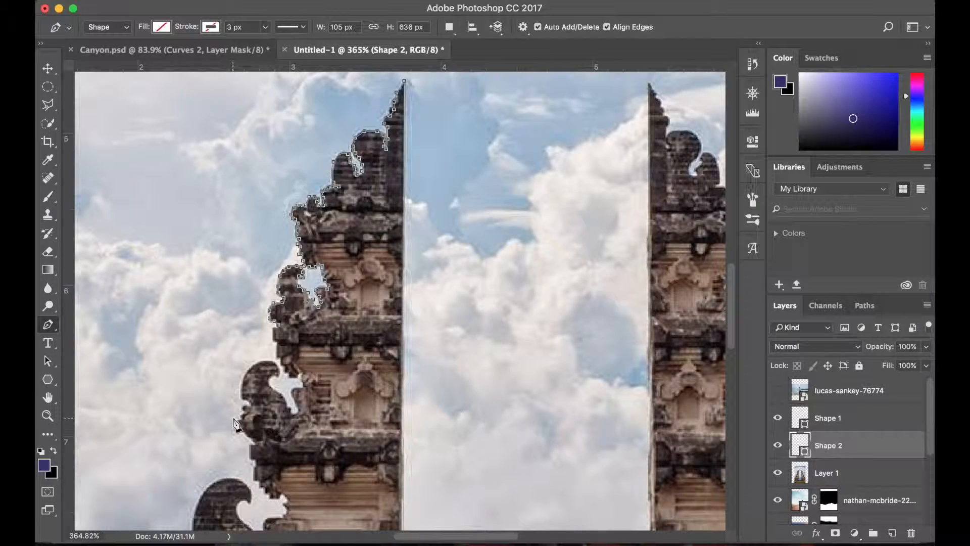
click(275, 336)
click(277, 356)
click(286, 369)
click(295, 375)
click(301, 384)
click(293, 389)
click(298, 406)
click(290, 413)
click(267, 360)
drag(240, 398, 245, 432)
click(251, 414)
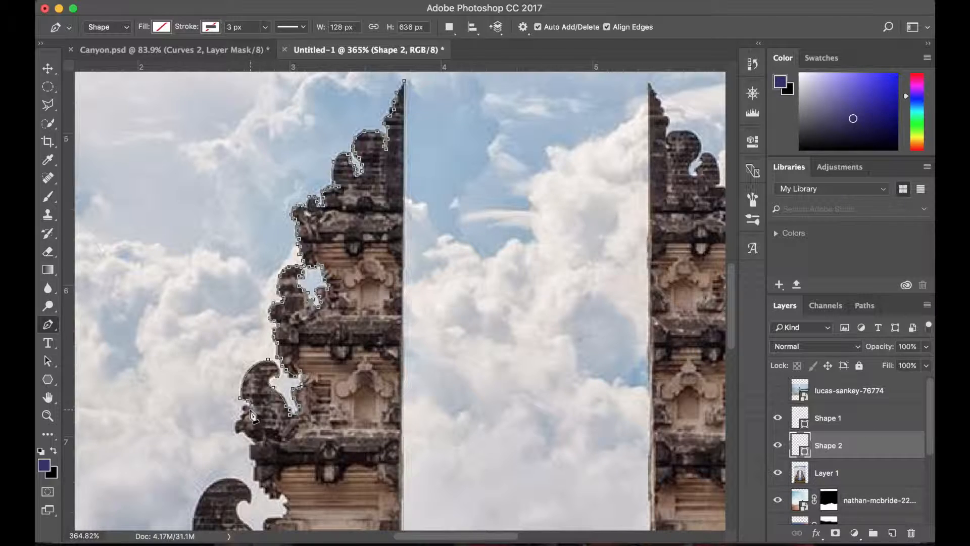
click(236, 431)
scroll(237, 430, down, 5)
scroll(273, 303, up, 5)
click(287, 310)
mouse_move(287, 328)
mouse_down()
mouse_move(324, 376)
mouse_move(301, 423)
mouse_move(278, 379)
mouse_move(287, 360)
mouse_move(242, 349)
mouse_move(233, 419)
mouse_move(201, 462)
mouse_move(217, 528)
mouse_move(303, 310)
mouse_move(279, 310)
mouse_move(279, 340)
mouse_move(257, 321)
mouse_move(242, 351)
mouse_up()
click(253, 359)
click(244, 367)
click(247, 391)
click(268, 395)
click(201, 397)
scroll(201, 398, down, 5)
scroll(201, 404, down, 1)
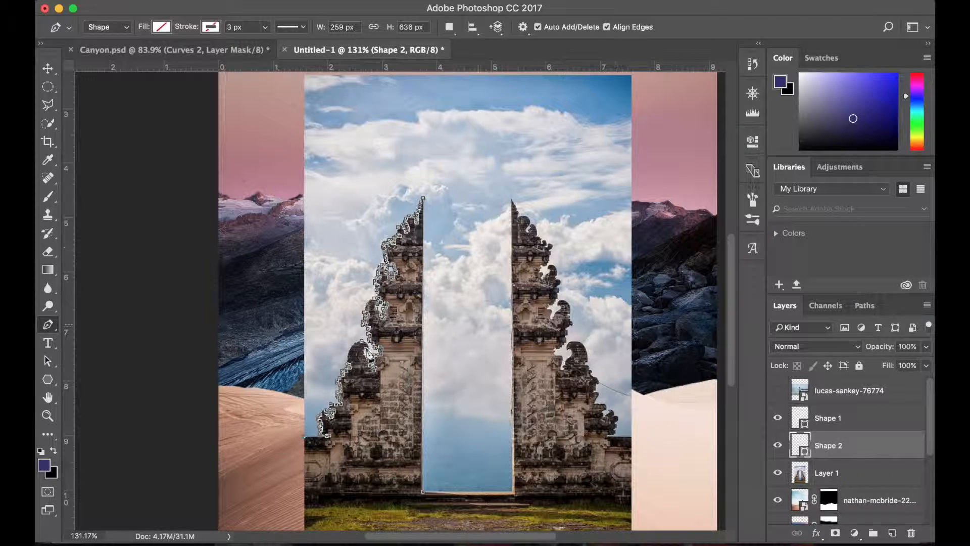
Close the pen path around the left tower's sky, with outer corners beyond the photo and a return through the middle of the gate opening
click(291, 413)
scroll(311, 163, down, 4)
click(279, 148)
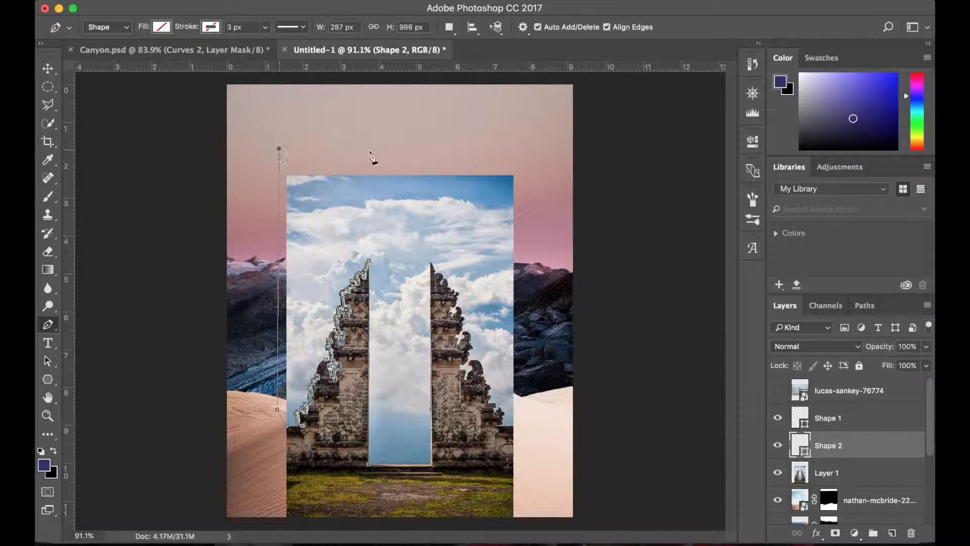
click(404, 149)
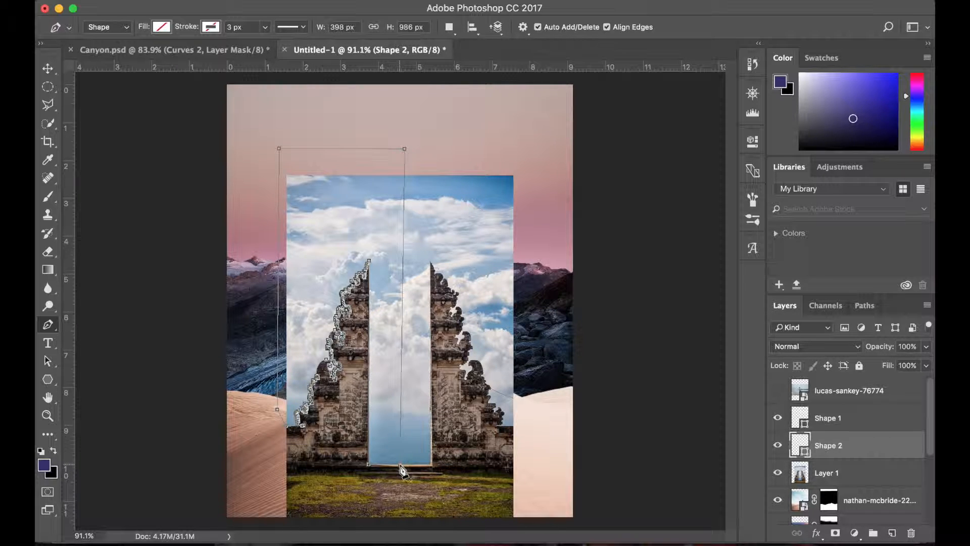
scroll(400, 469, up, 3)
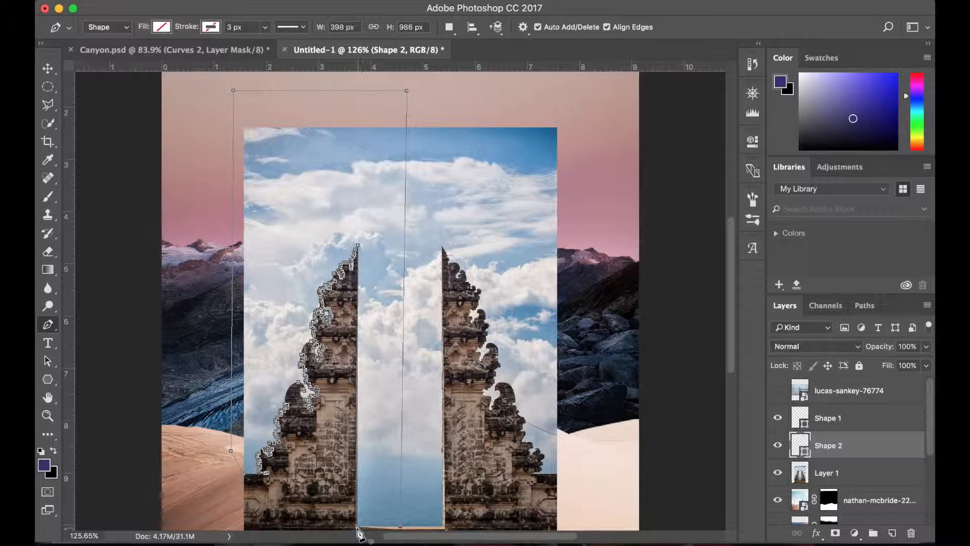
scroll(358, 533, down, 3)
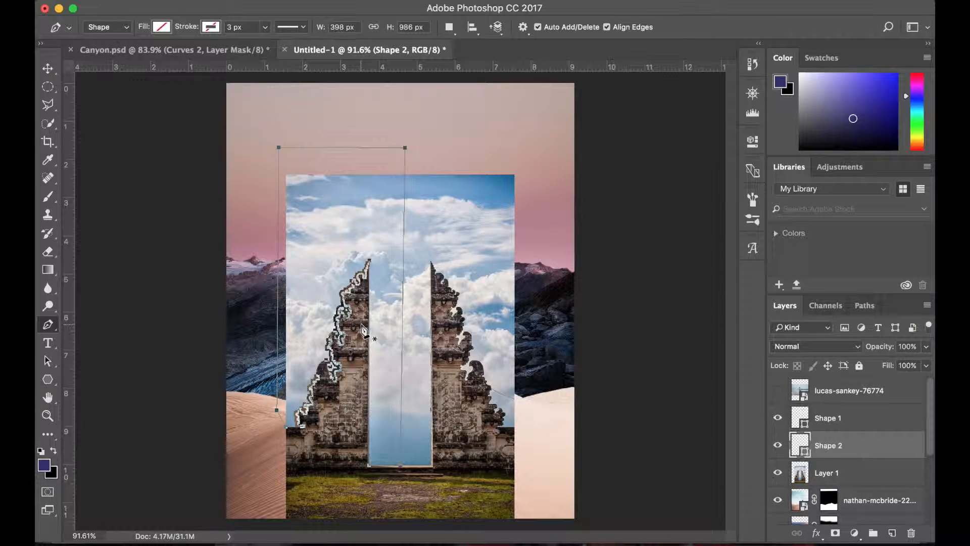
Convert the left tower's sky path into a new anti-aliased selection with a feather radius of 0 pixels
right_click(380, 261)
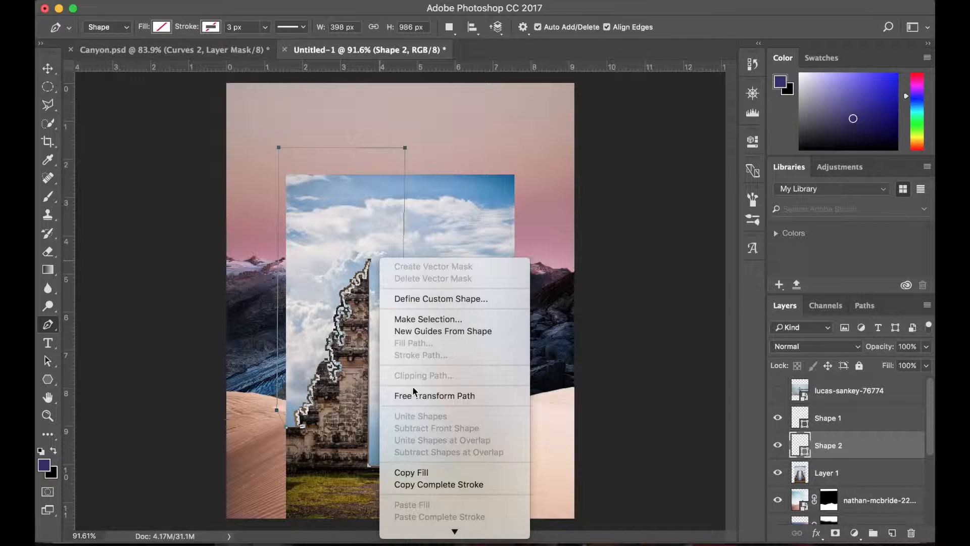
click(416, 318)
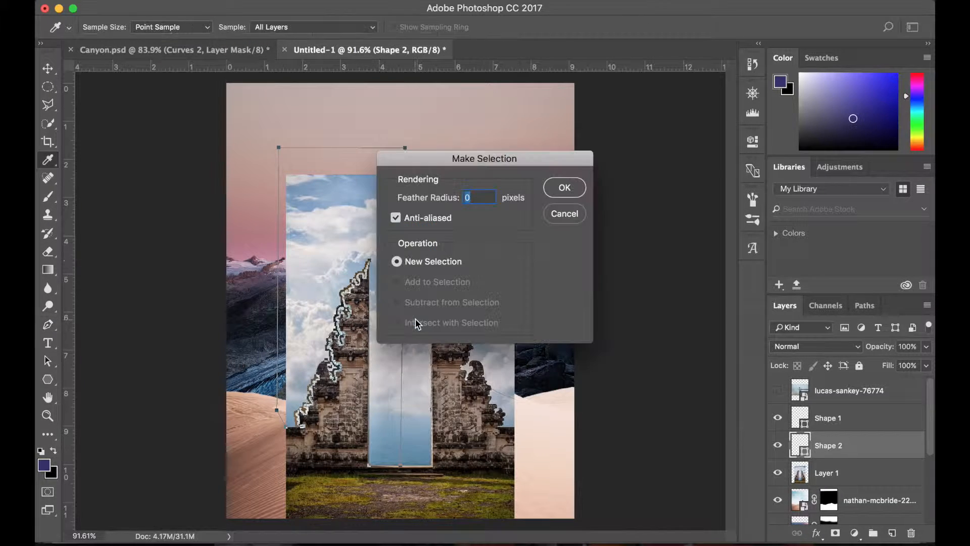
click(564, 188)
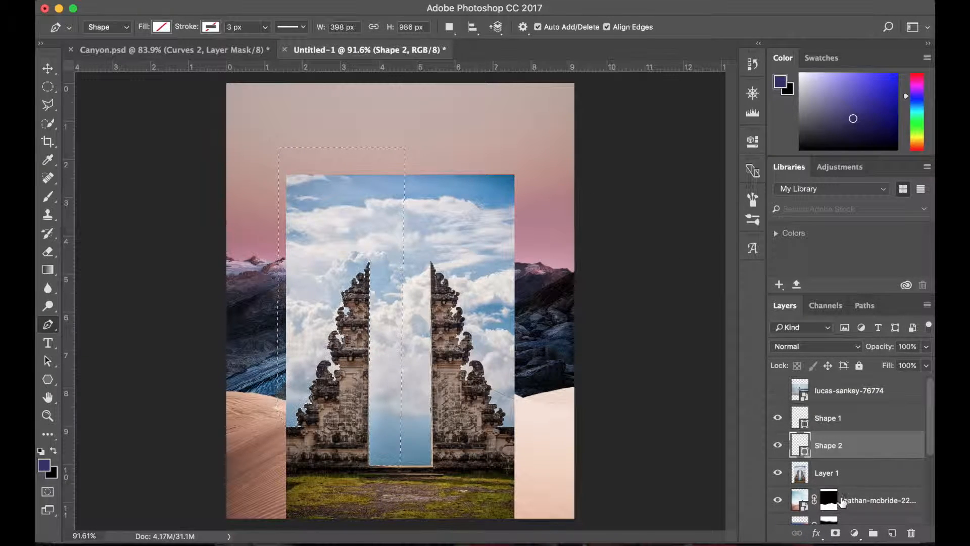
Add a layer mask to the temple gate photo from the selection and invert it to hide the sky around the left tower
click(833, 474)
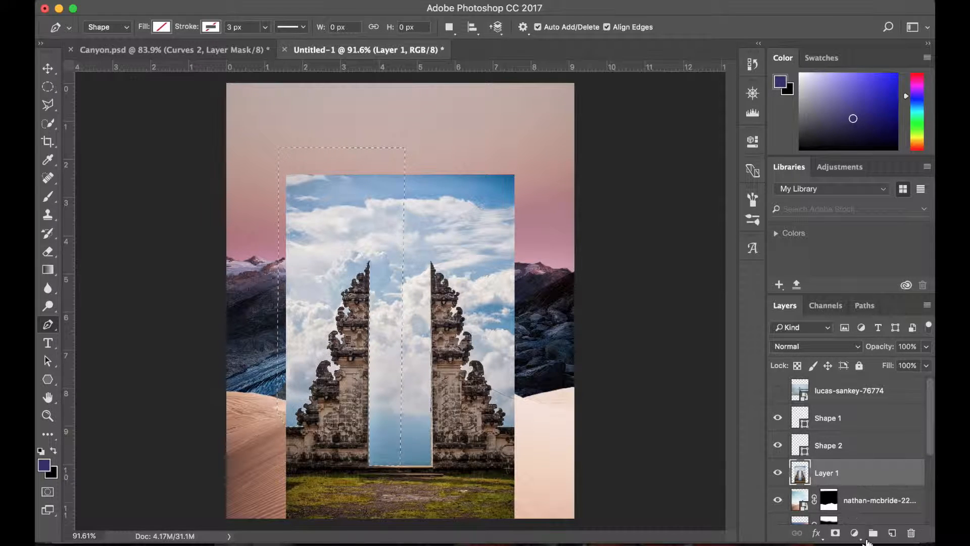
click(836, 533)
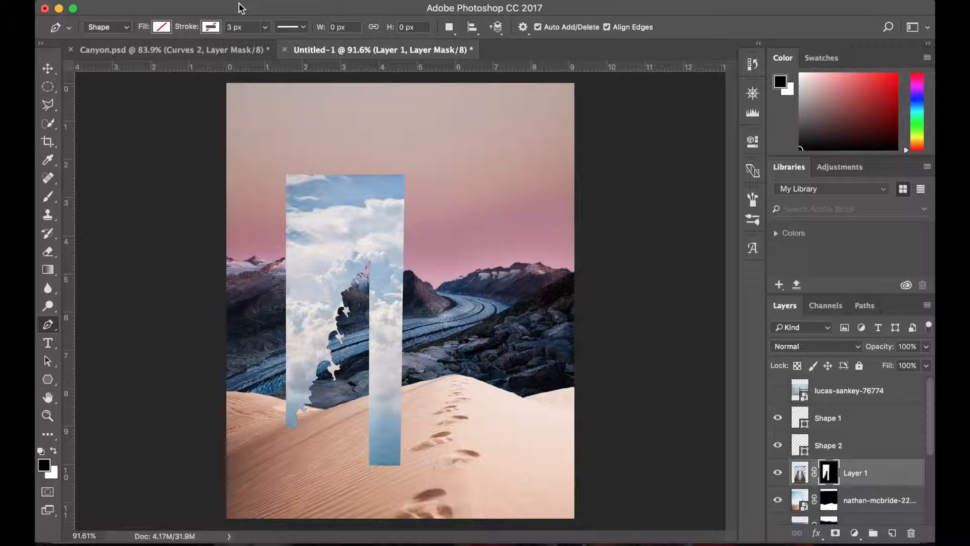
key(super+i)
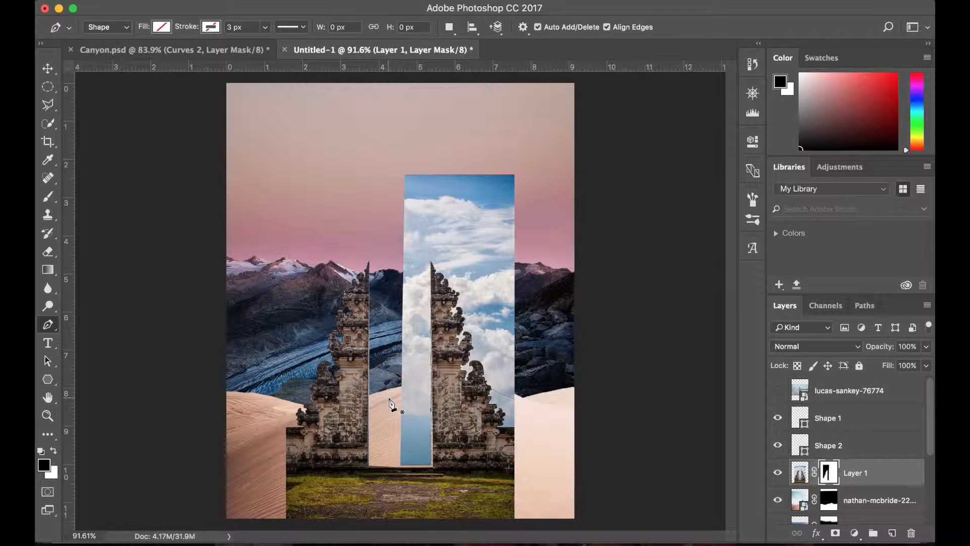
Fill a rectangular marquee area over the right tower and its remaining sky with Black on the gate photo's mask
key(super+minus)
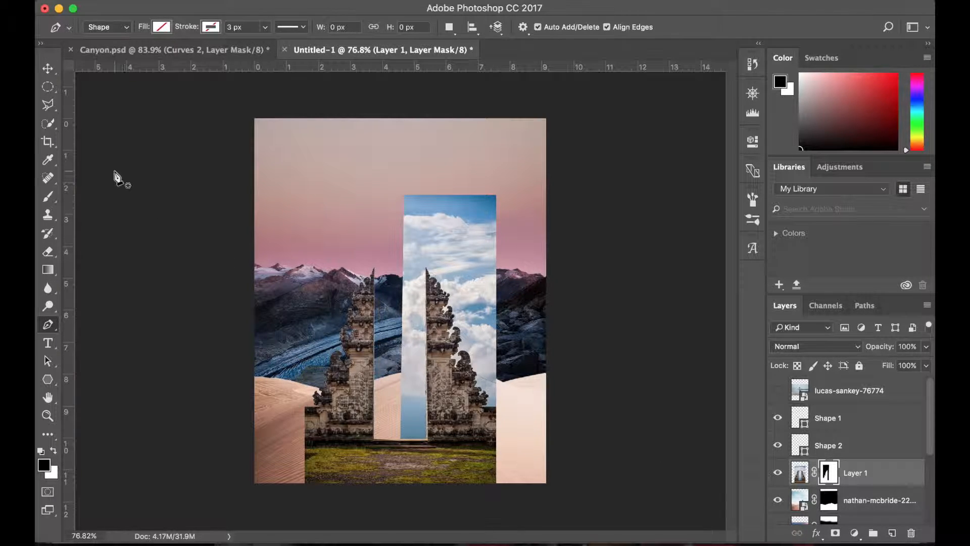
click(48, 87)
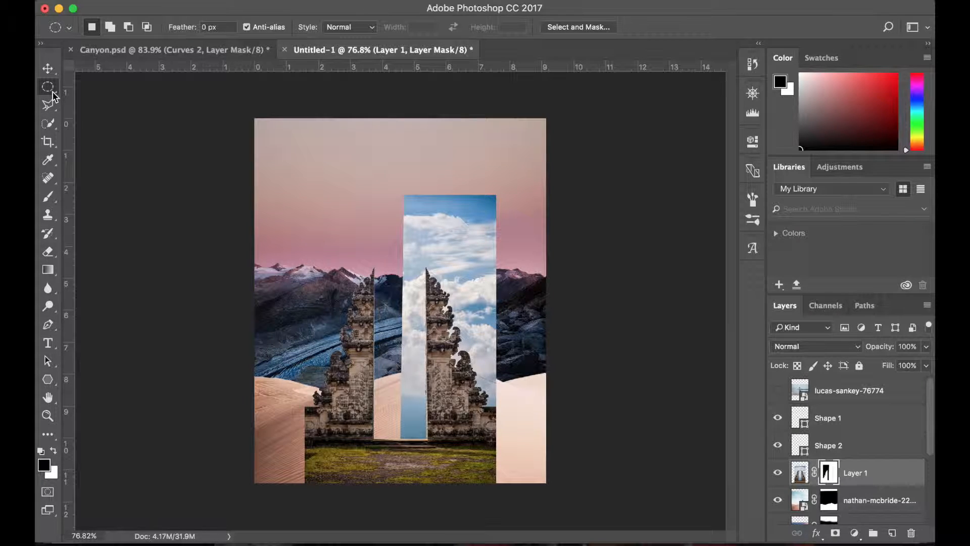
right_click(53, 92)
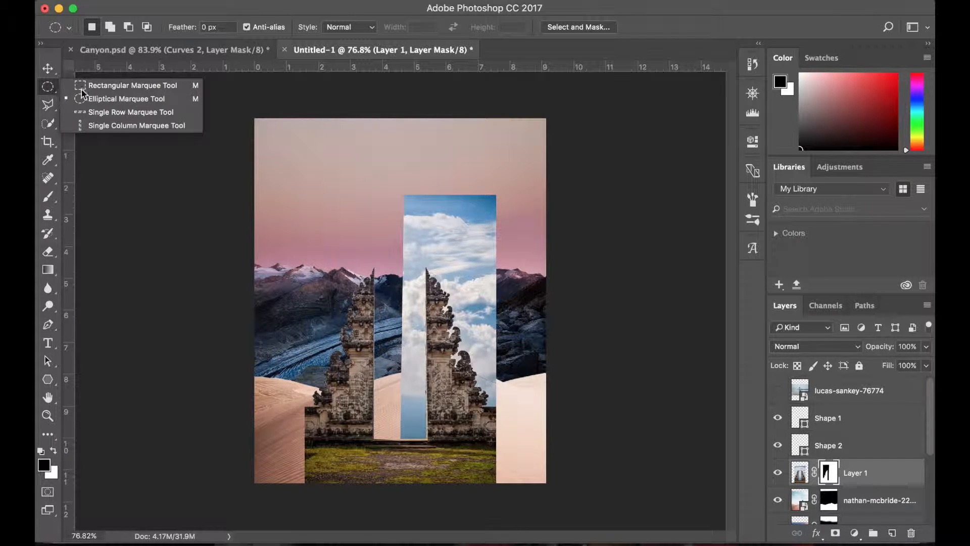
click(111, 86)
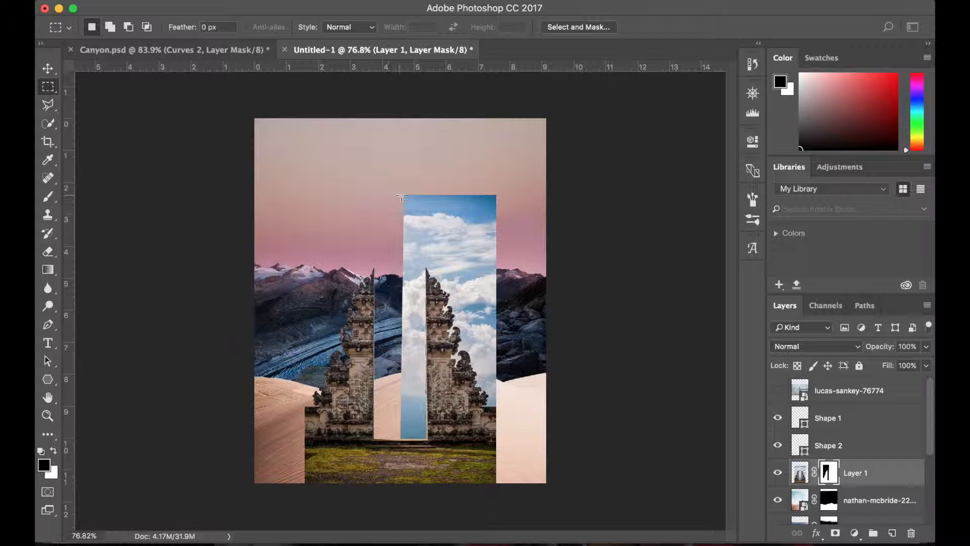
drag(398, 190, 432, 213)
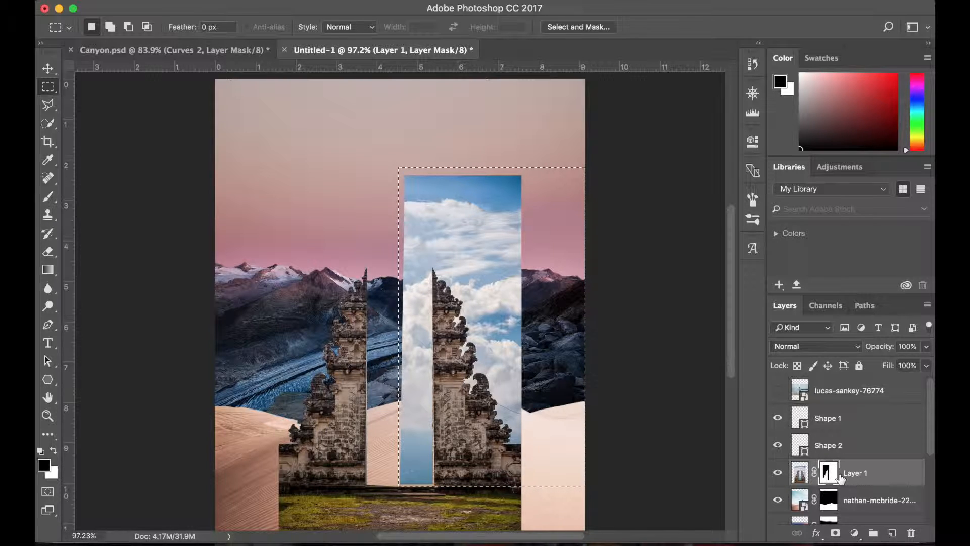
right_click(523, 390)
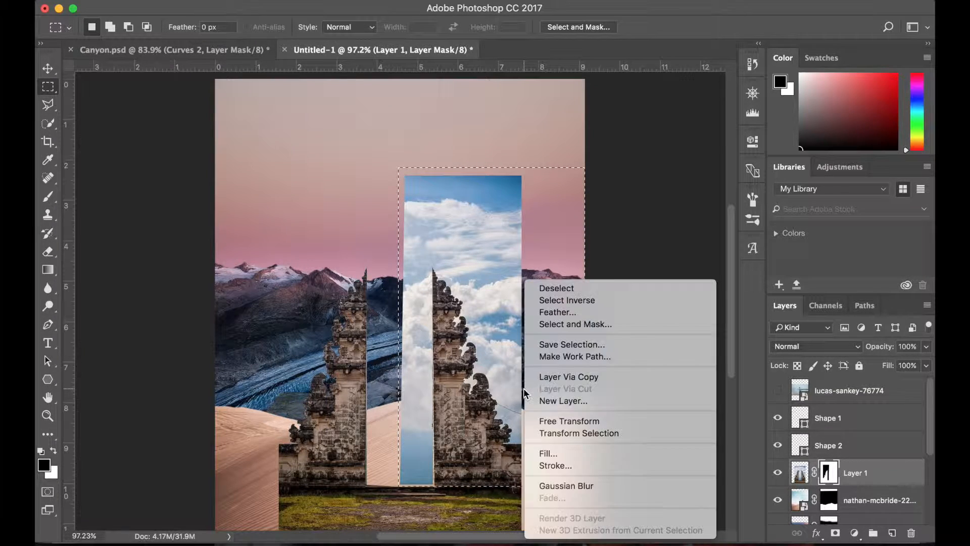
click(559, 458)
click(468, 191)
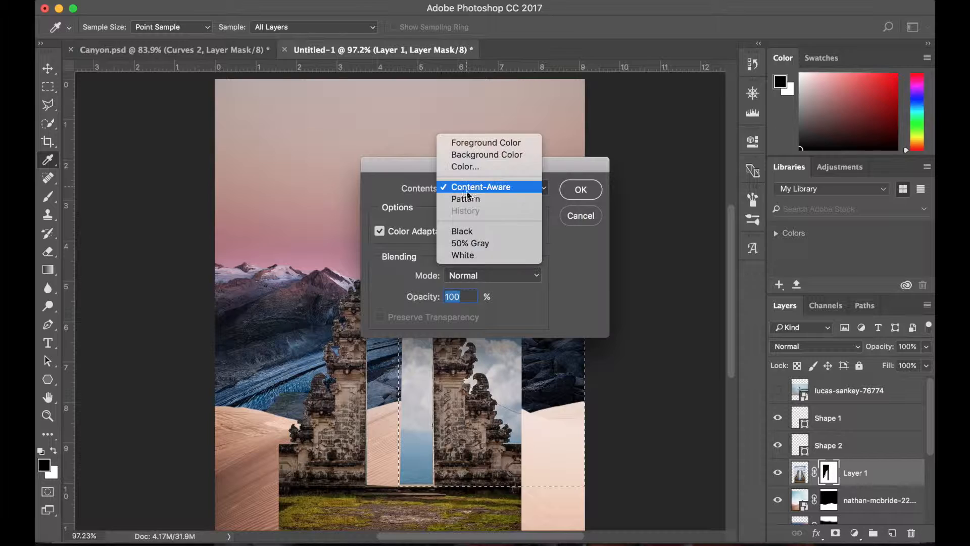
click(475, 230)
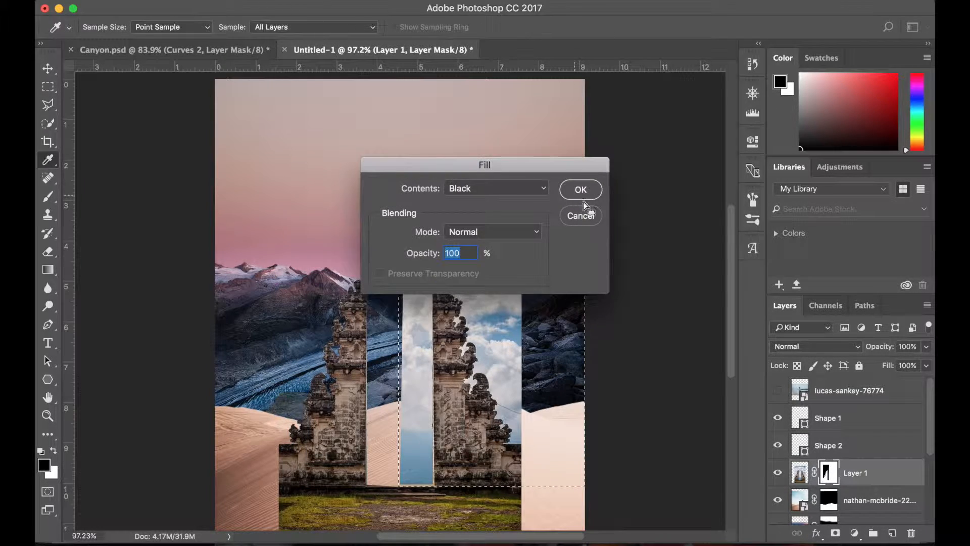
click(581, 190)
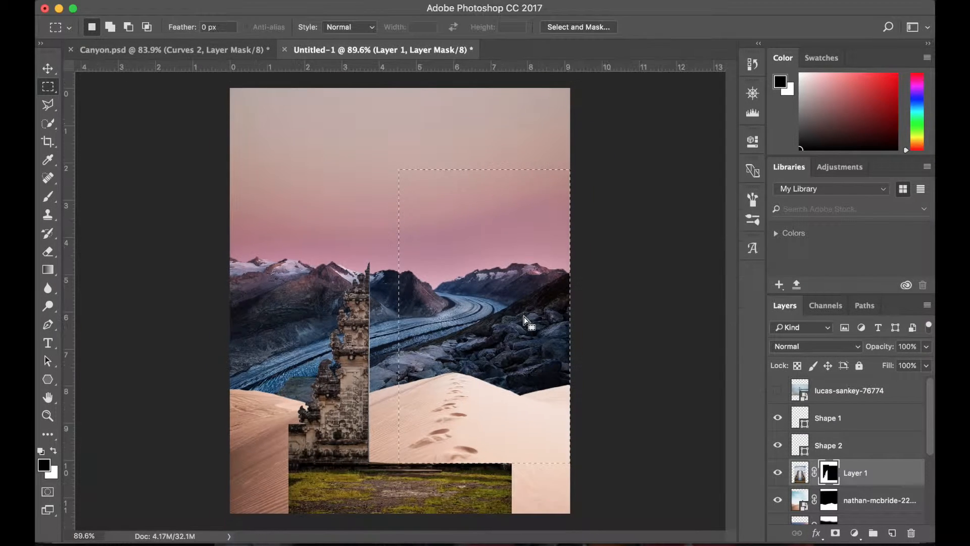
scroll(523, 316, down, 1)
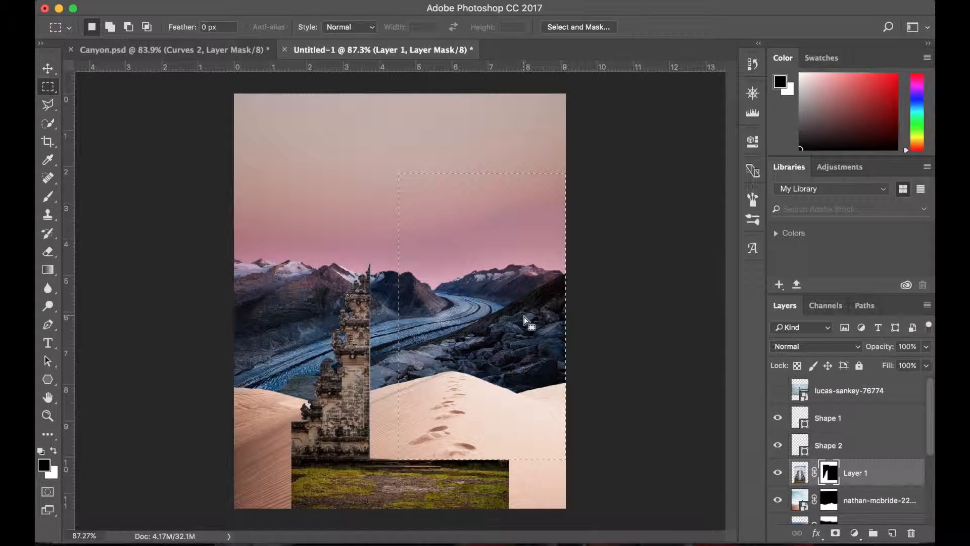
Fill a rectangular marquee area over the right part of the grass with Black on the gate photo's mask
drag(533, 508, 405, 434)
key(alt)
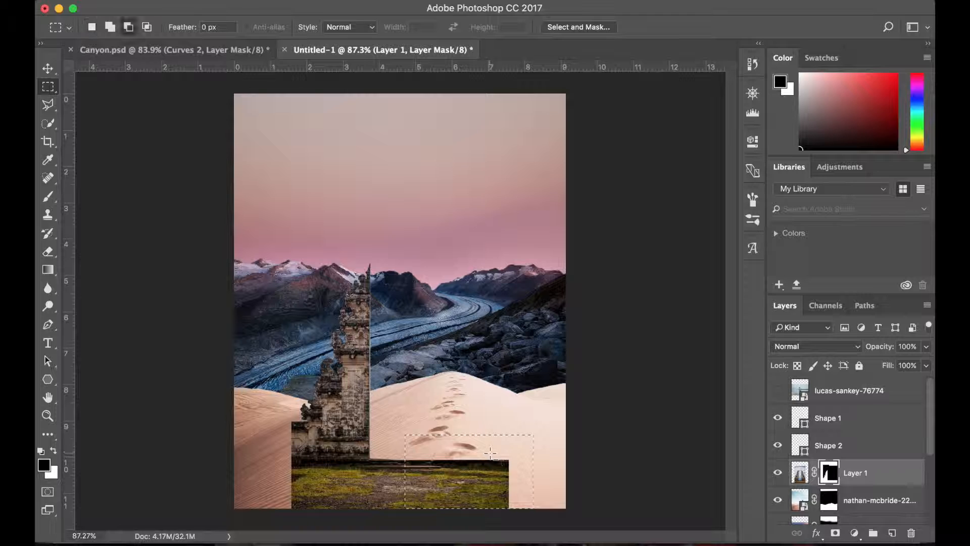
right_click(493, 457)
click(508, 454)
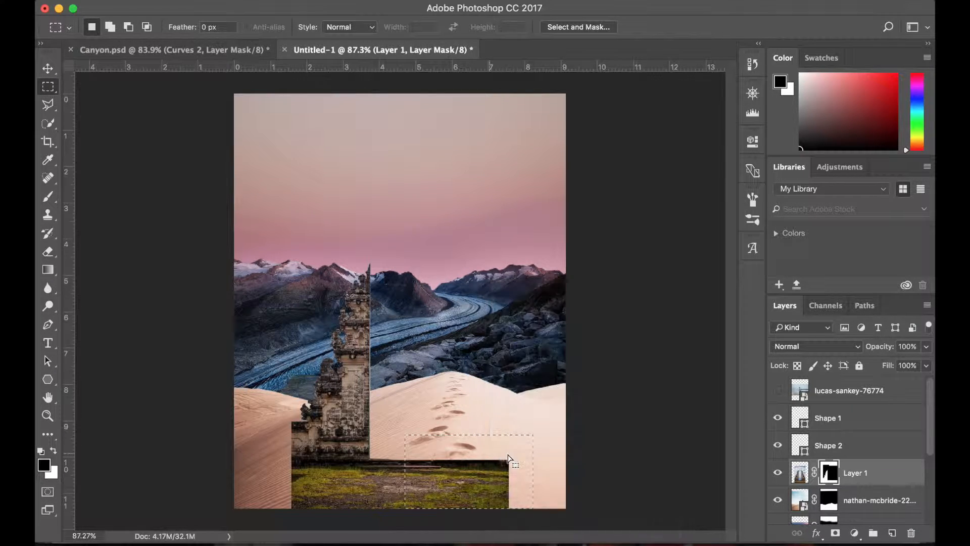
key(Return)
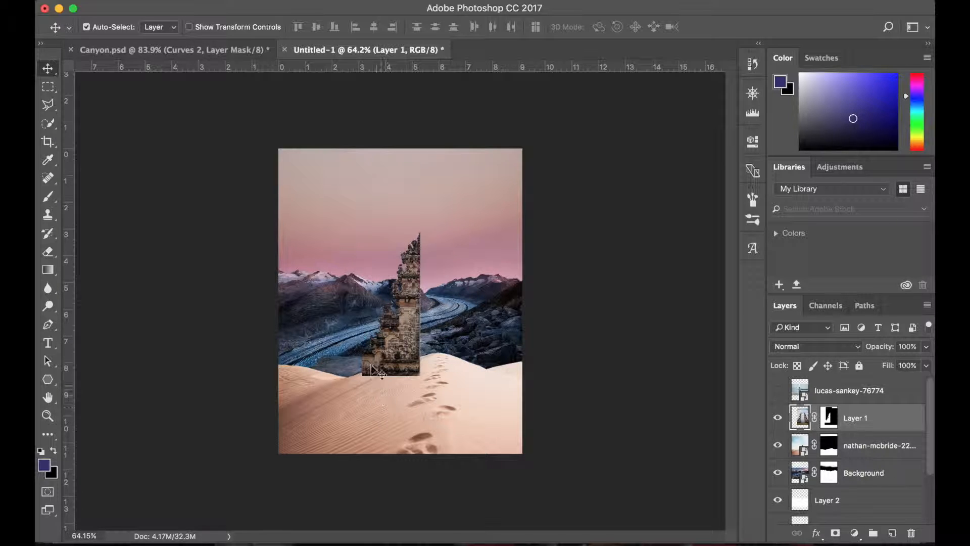
Duplicate the masked left tower layer within the Untitled-1 document
right_click(910, 417)
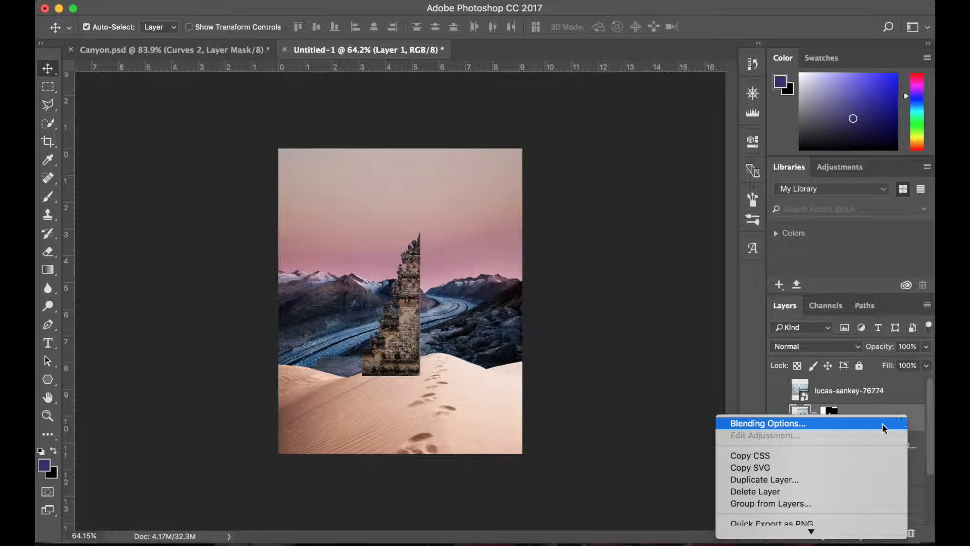
click(816, 478)
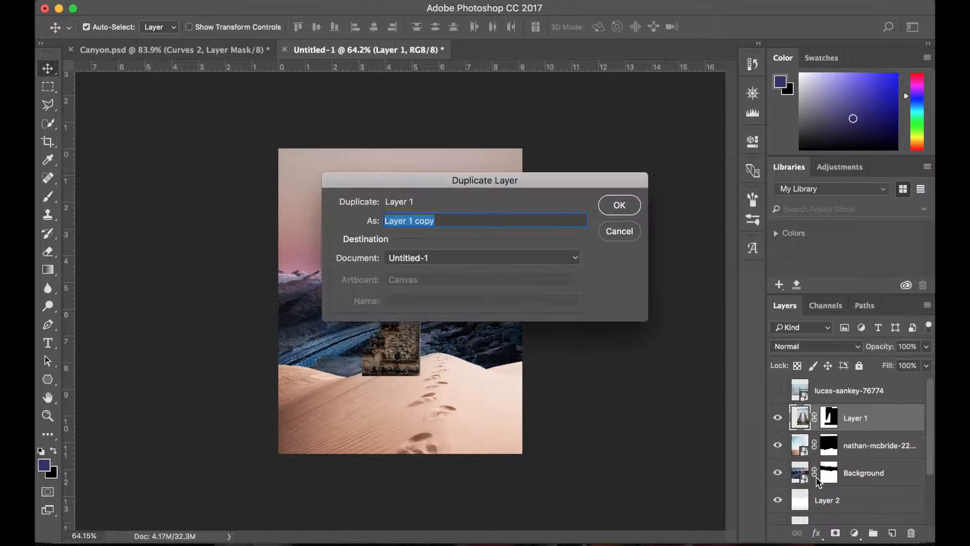
click(453, 257)
click(453, 255)
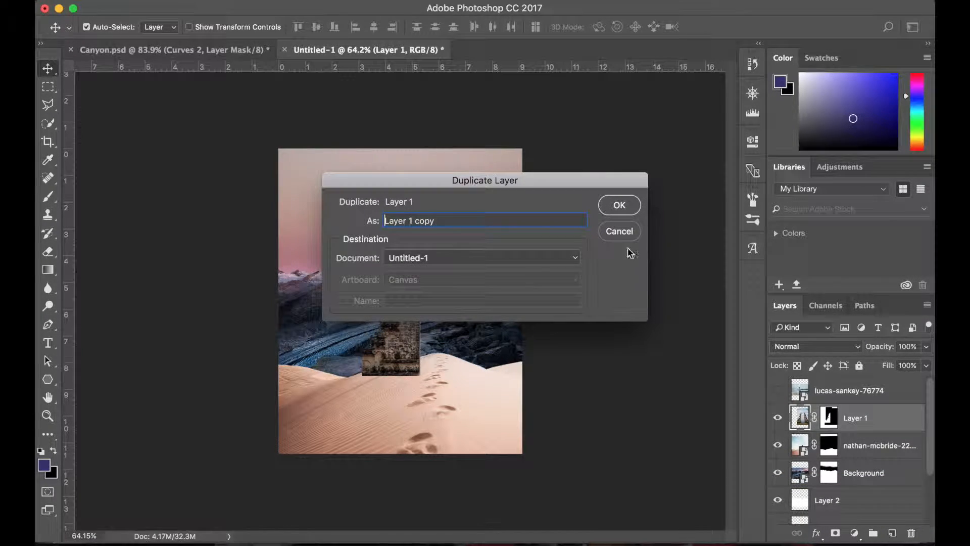
click(620, 206)
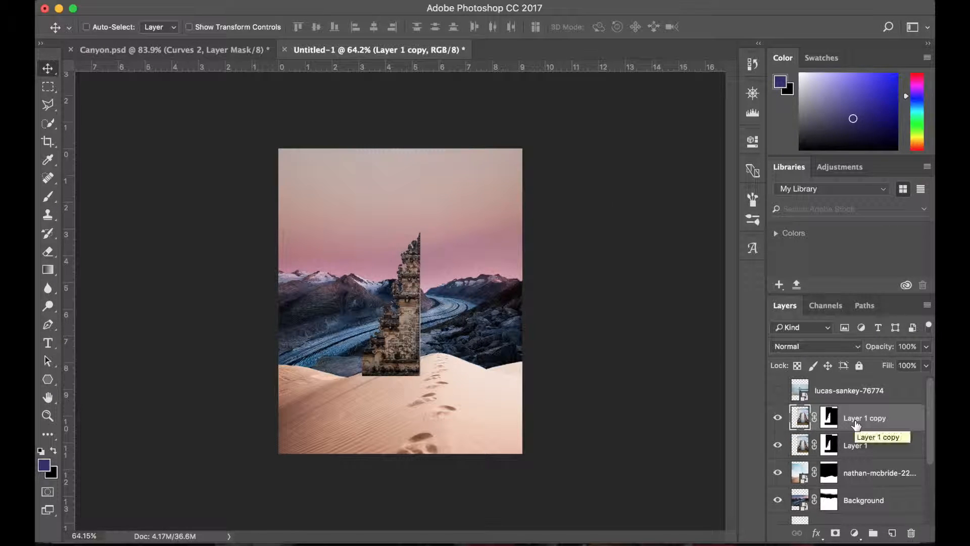
Flip the duplicated tower horizontally and place it right of the original with a gap between the two
key(super+j)
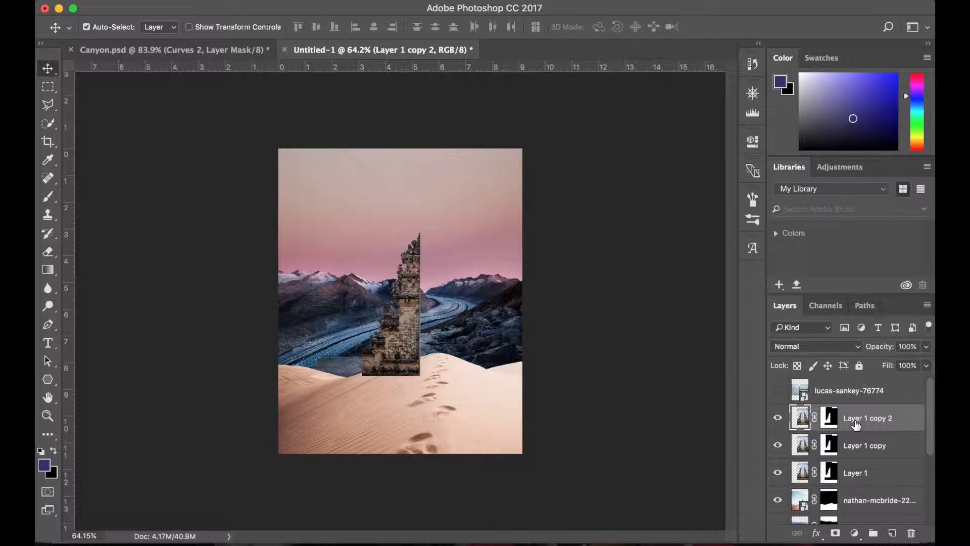
key(super+z)
click(192, 1)
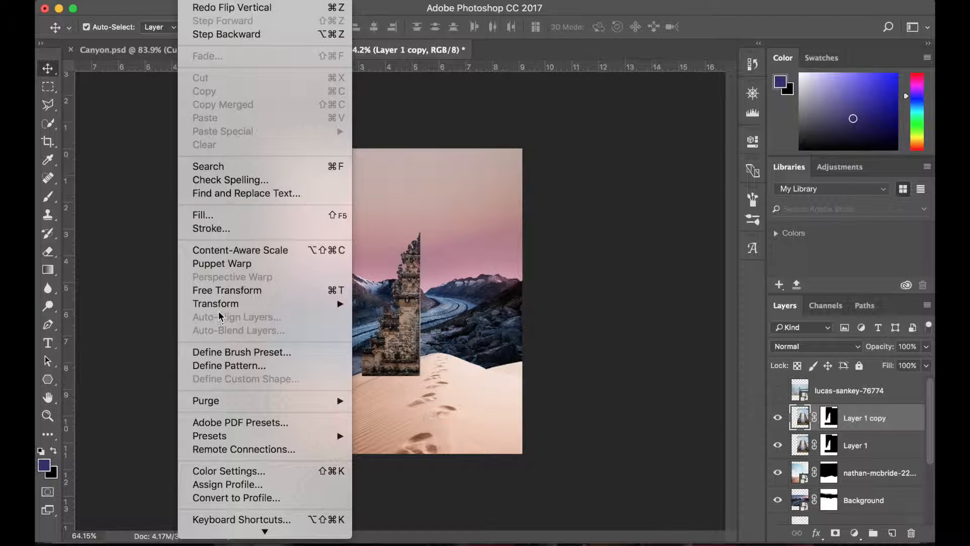
mouse_move(237, 306)
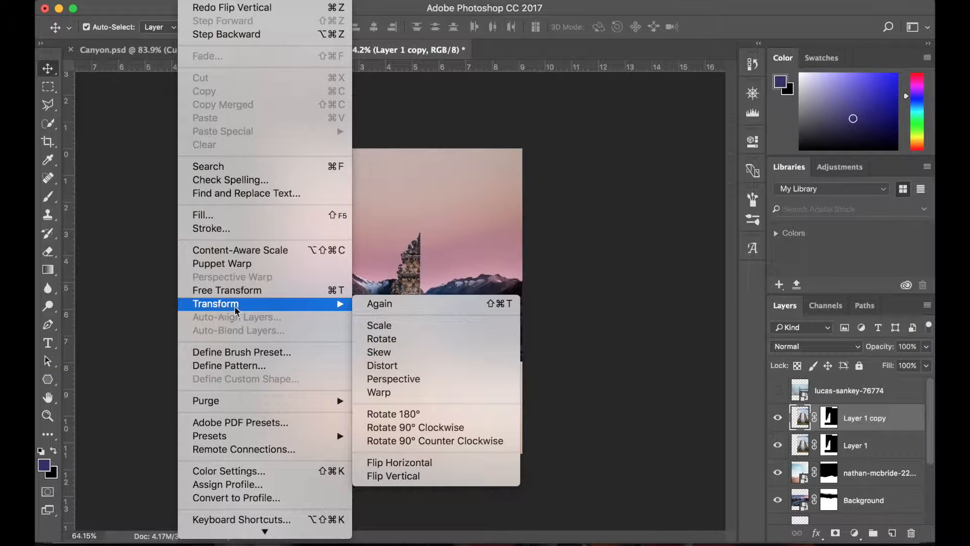
click(399, 463)
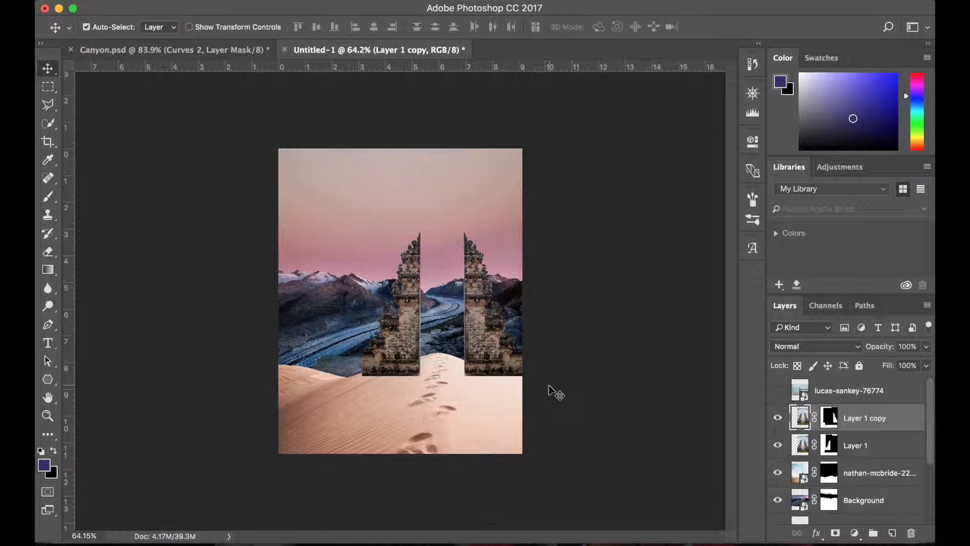
Shift both towers and the desert dunes together left and slightly down, and lower only the two towers further into the sand
scroll(548, 385, down, 2)
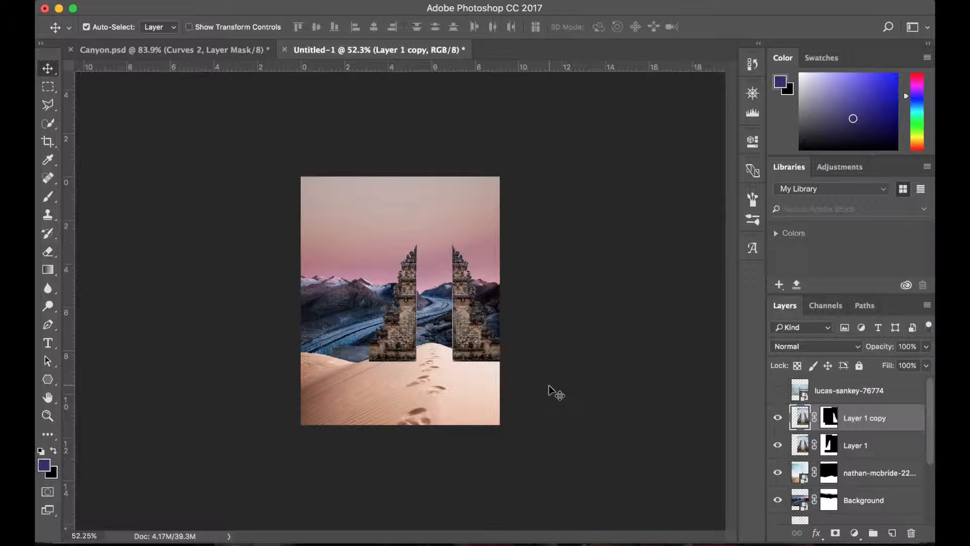
scroll(549, 385, up, 4)
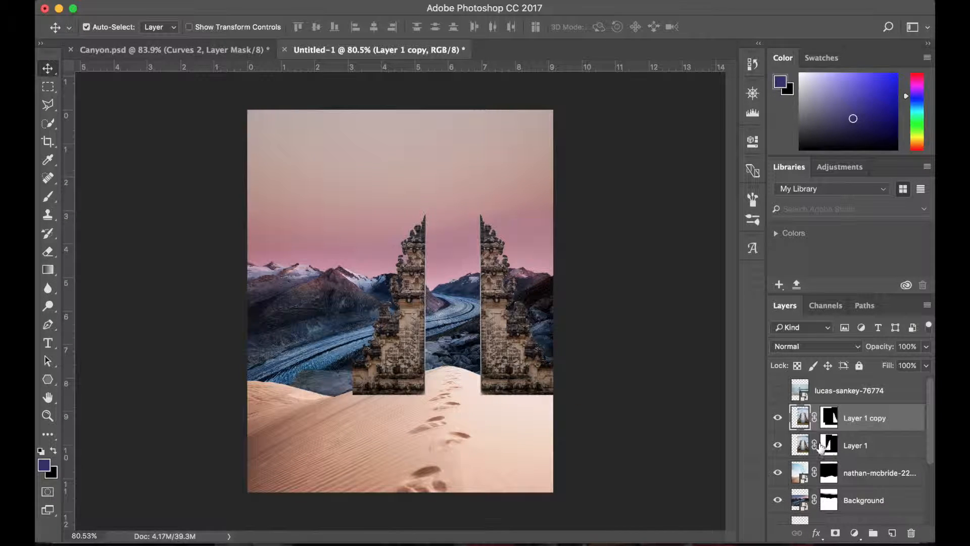
shift+click(798, 479)
drag(532, 448, 487, 469)
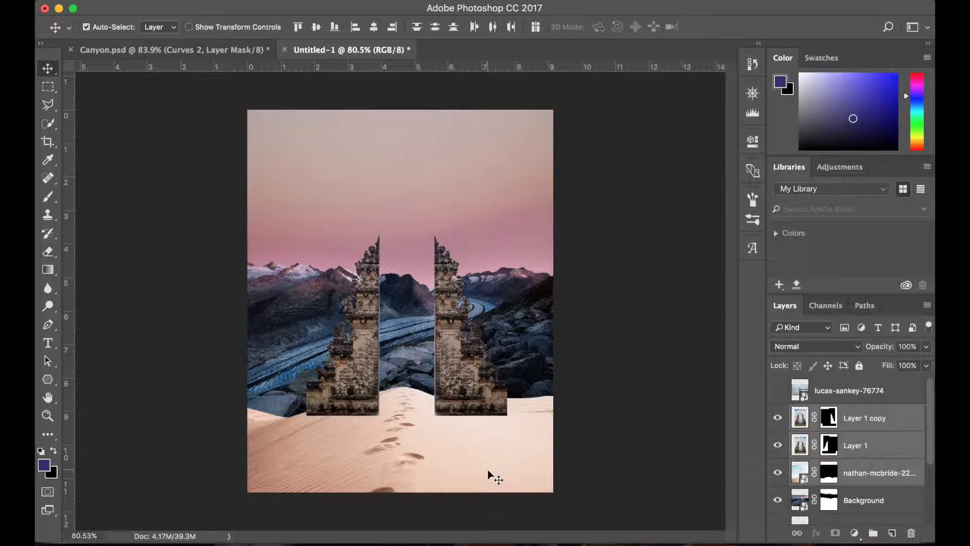
key(ctrl+plus)
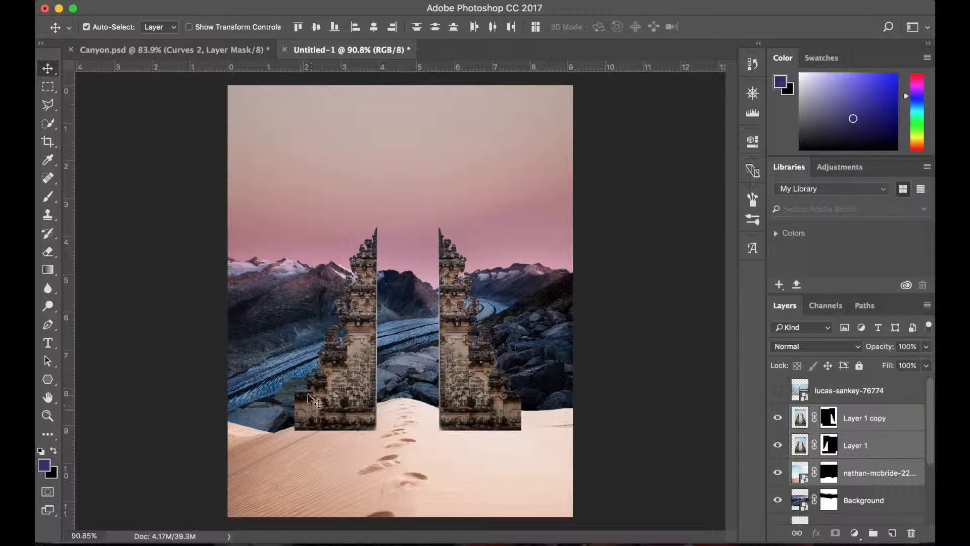
shift+click(470, 434)
drag(468, 398, 469, 433)
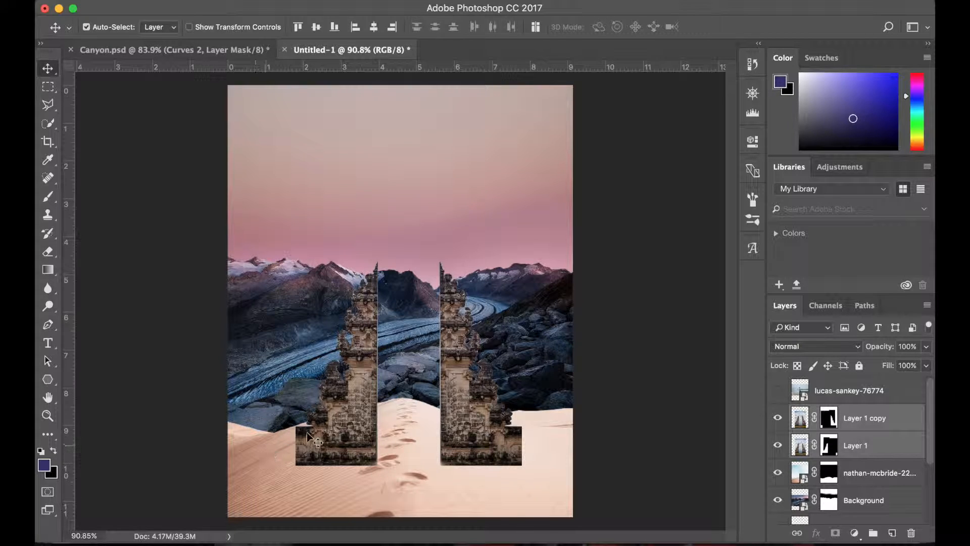
Paint black with a soft 80-pixel brush on the left tower's layer mask to hide its base below the dune slope
click(800, 445)
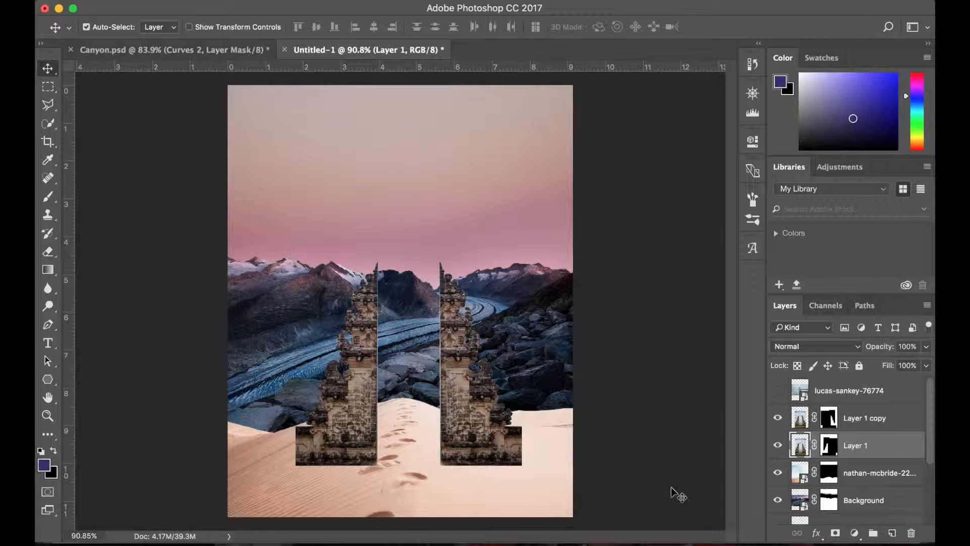
click(829, 444)
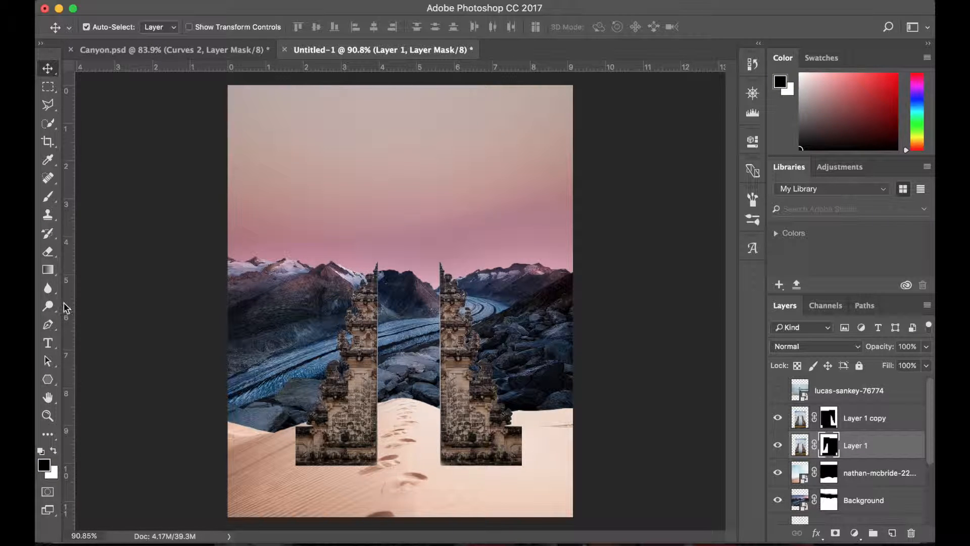
click(47, 199)
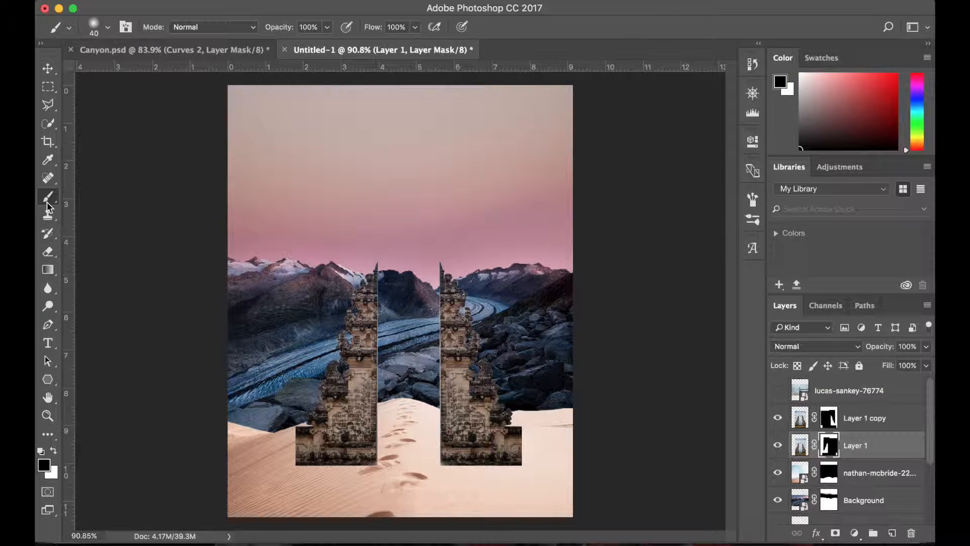
click(44, 466)
click(613, 170)
click(111, 26)
click(215, 385)
scroll(216, 385, up, 5)
scroll(347, 393, down, 6)
scroll(347, 393, down, 1)
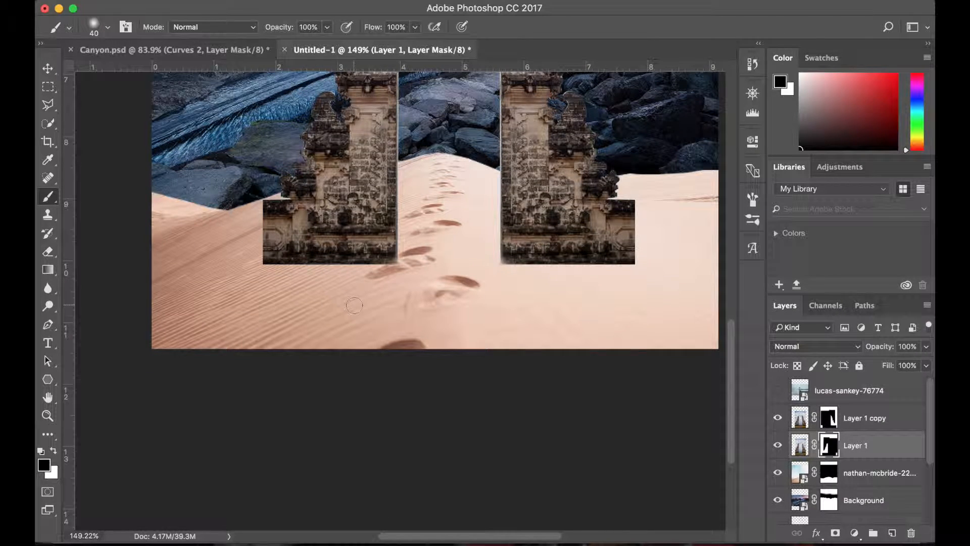
key(bracketright)
key(bracketright)
key(bracketright)
key(bracketright)
mouse_move(396, 245)
mouse_down()
mouse_move(379, 248)
mouse_move(397, 207)
mouse_move(313, 255)
mouse_move(275, 248)
mouse_move(265, 212)
mouse_move(252, 217)
mouse_move(273, 208)
mouse_move(287, 277)
mouse_up()
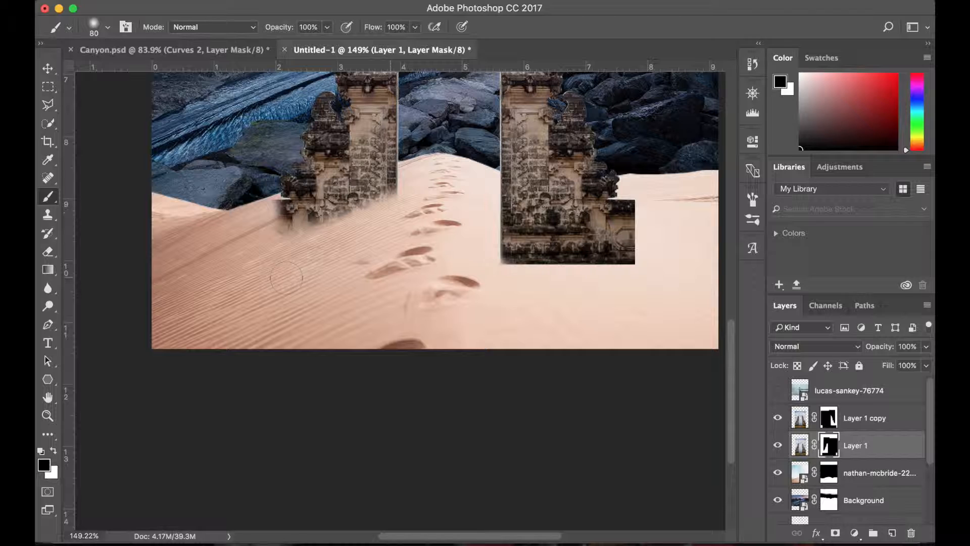
mouse_move(327, 242)
mouse_down()
mouse_move(406, 201)
mouse_move(324, 220)
mouse_move(429, 170)
mouse_up()
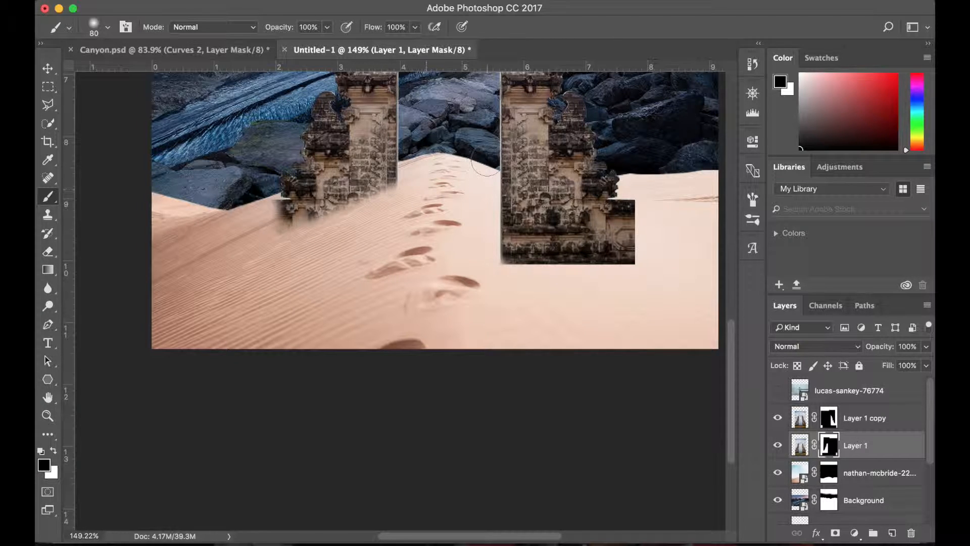
Sharpen the left tower's base edge along the dune slope by painting black on its mask with a 15-pixel brush
key(bracketleft)
key(bracketleft)
key(bracketleft)
key(bracketleft)
key(bracketleft)
key(bracketleft)
key(bracketleft)
key(bracketleft)
key(bracketleft)
key(bracketleft)
scroll(407, 275, up, 1)
scroll(324, 288, down, 1)
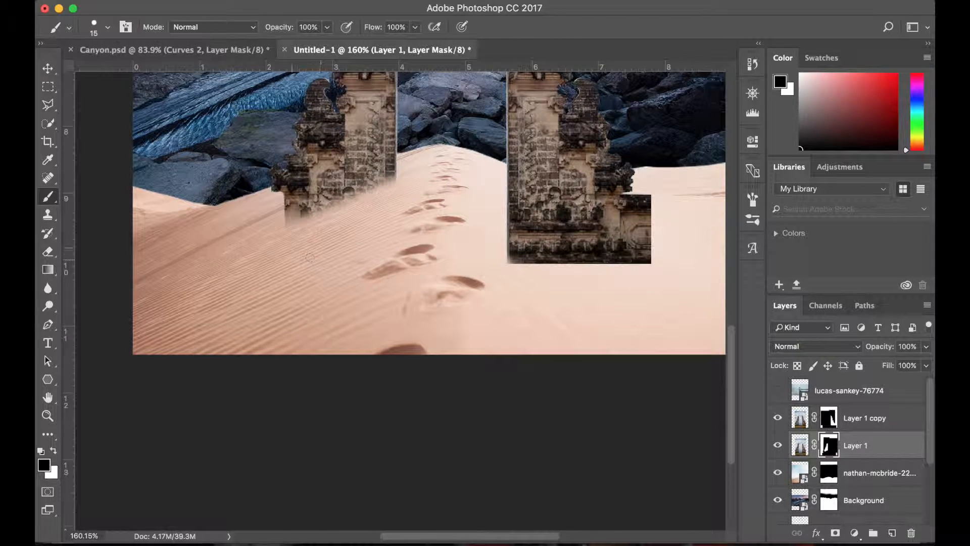
click(107, 28)
click(108, 28)
mouse_move(283, 234)
mouse_down()
mouse_move(387, 180)
mouse_move(407, 178)
mouse_up()
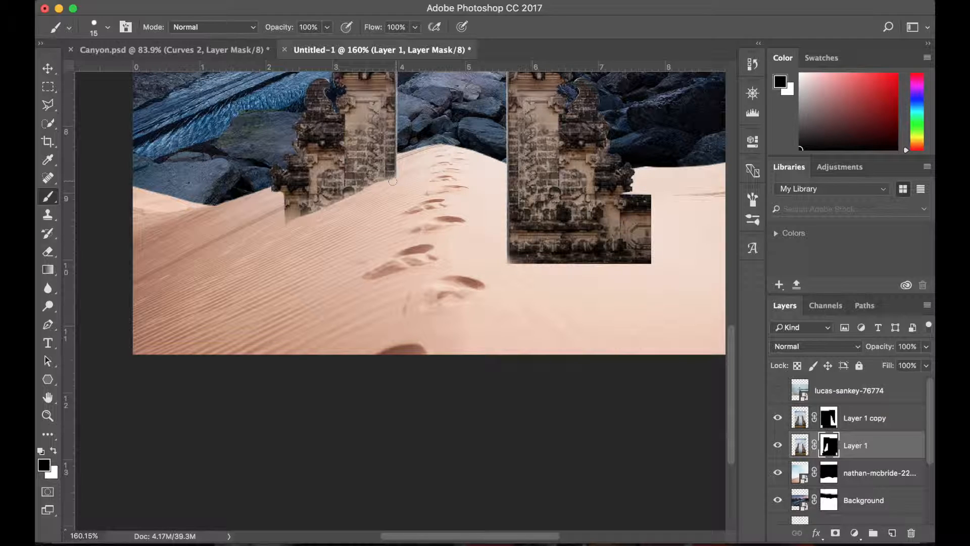
scroll(396, 181, down, 3)
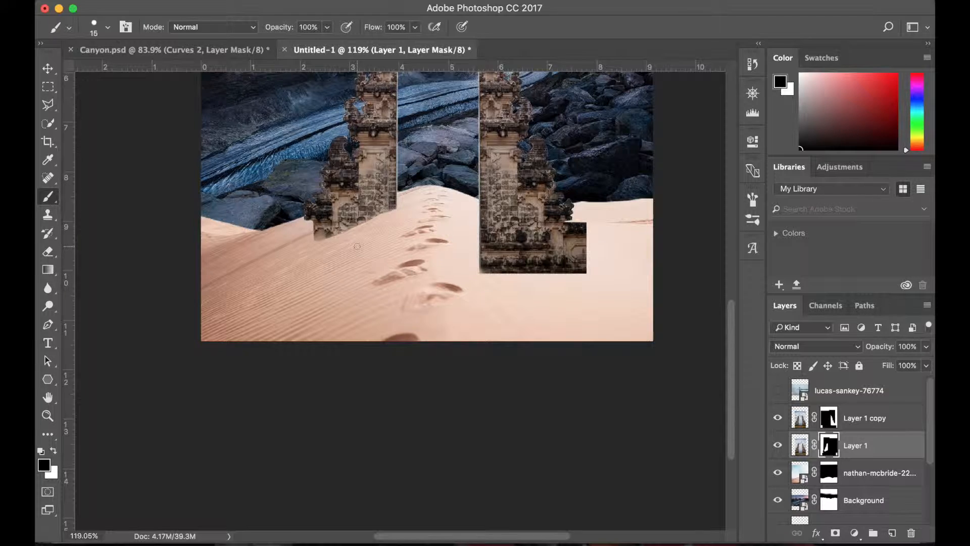
scroll(331, 250, down, 3)
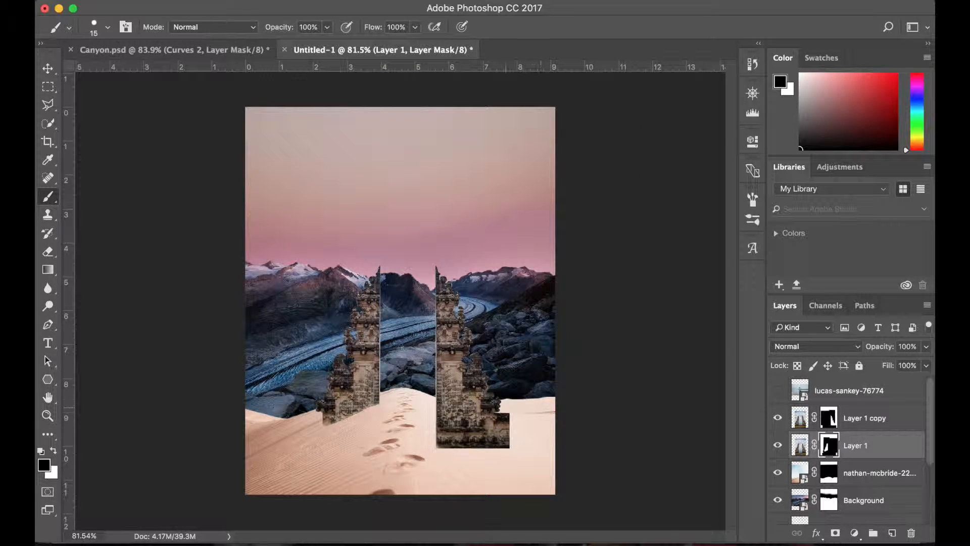
Apply the Dodge tool to the desert dunes photo layer and rasterize its smart object
scroll(400, 301, down, 2)
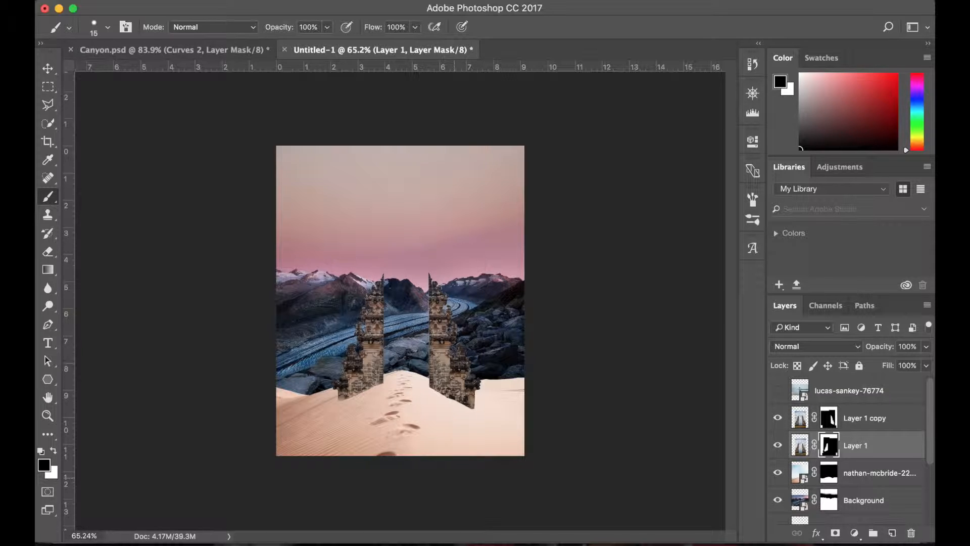
scroll(454, 477, up, 2)
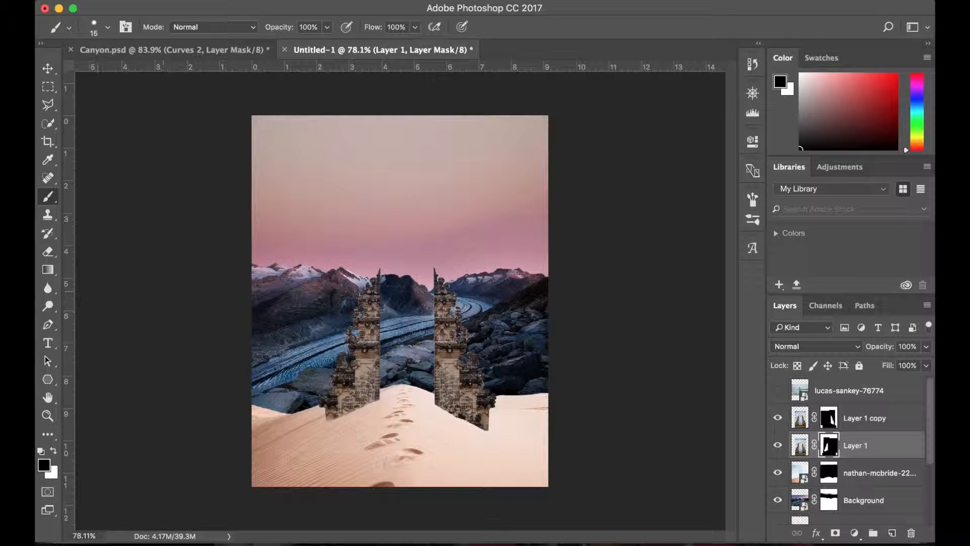
click(47, 306)
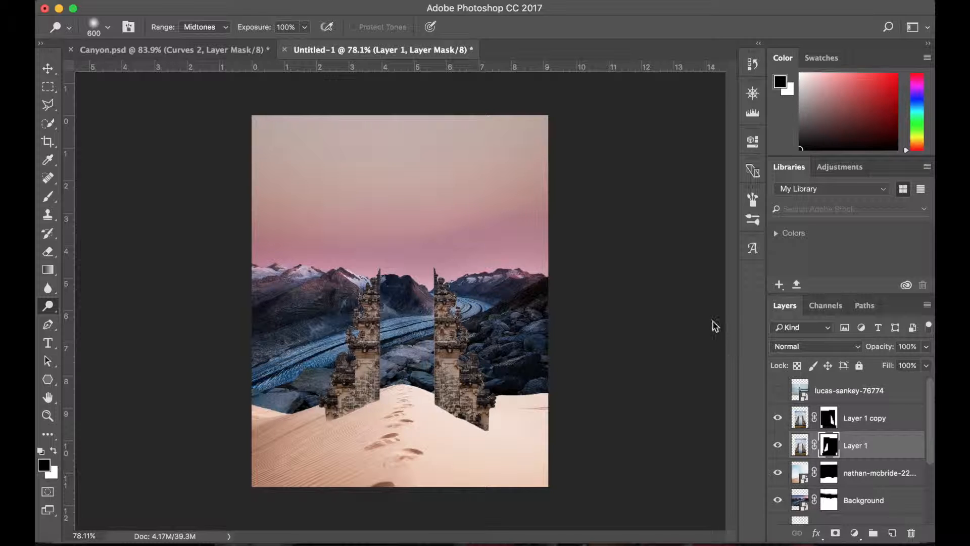
scroll(794, 477, down, 1)
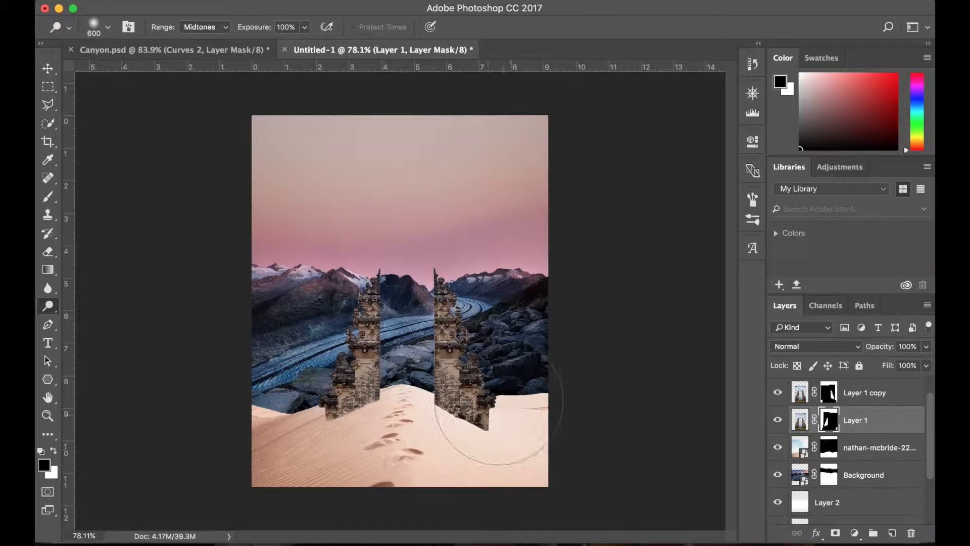
click(800, 447)
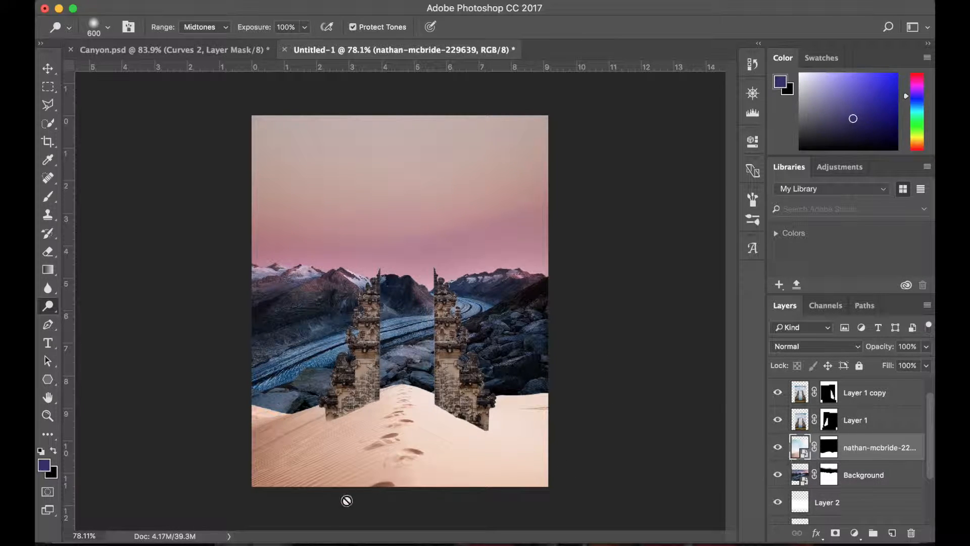
click(336, 456)
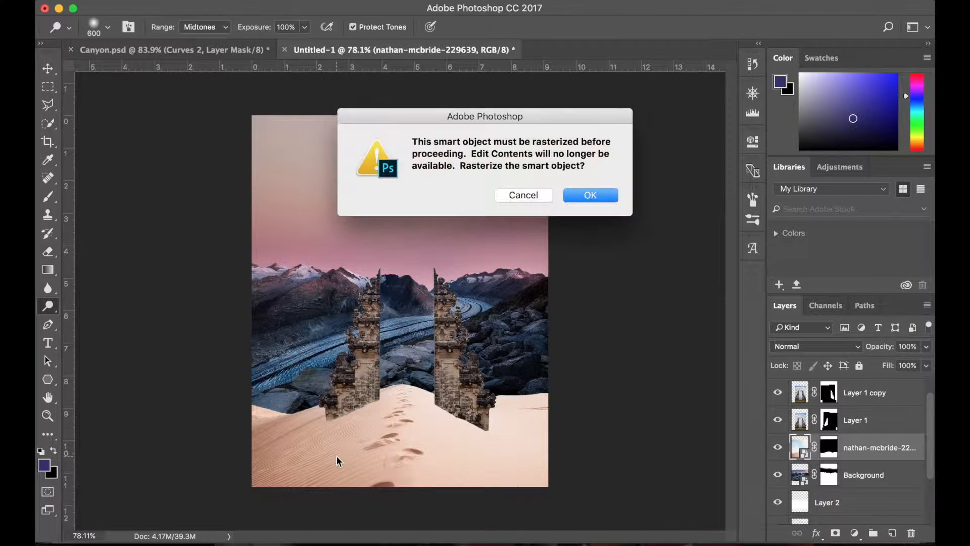
click(592, 195)
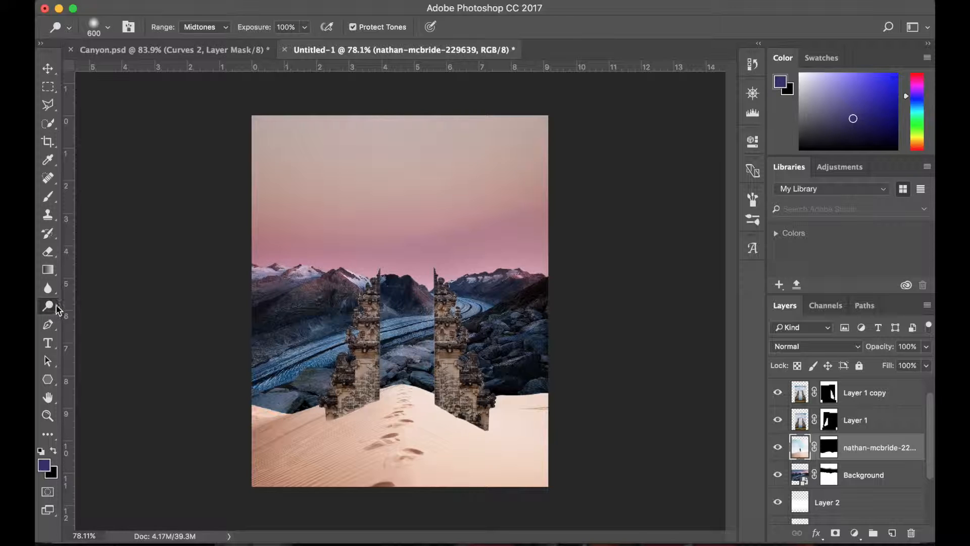
Try lightening the dunes with broad 600-pixel Dodge strokes on Midtones at 100% exposure, and undo the strokes
mouse_move(276, 447)
mouse_down()
mouse_move(458, 461)
mouse_move(287, 466)
mouse_move(617, 444)
mouse_up()
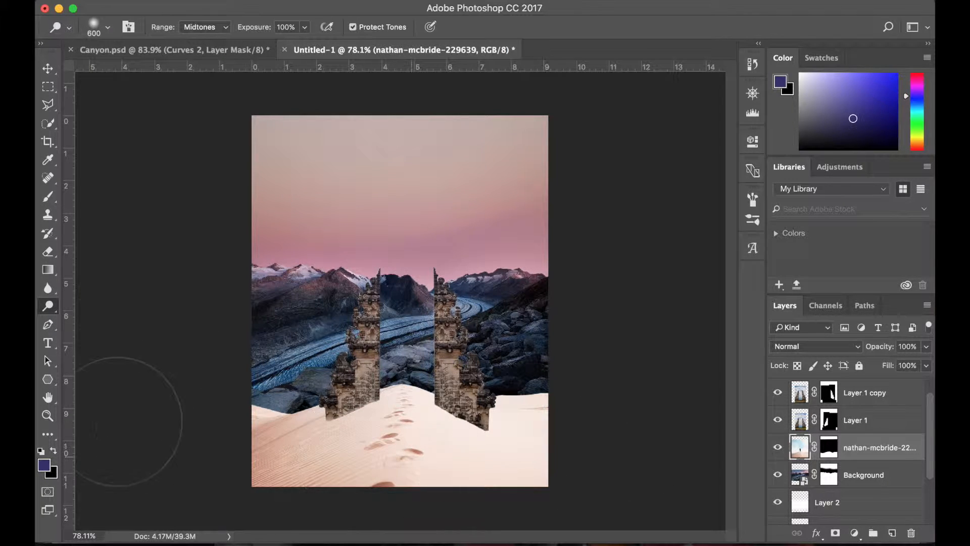
mouse_move(238, 439)
mouse_down()
mouse_move(498, 456)
mouse_move(264, 434)
mouse_move(611, 418)
mouse_up()
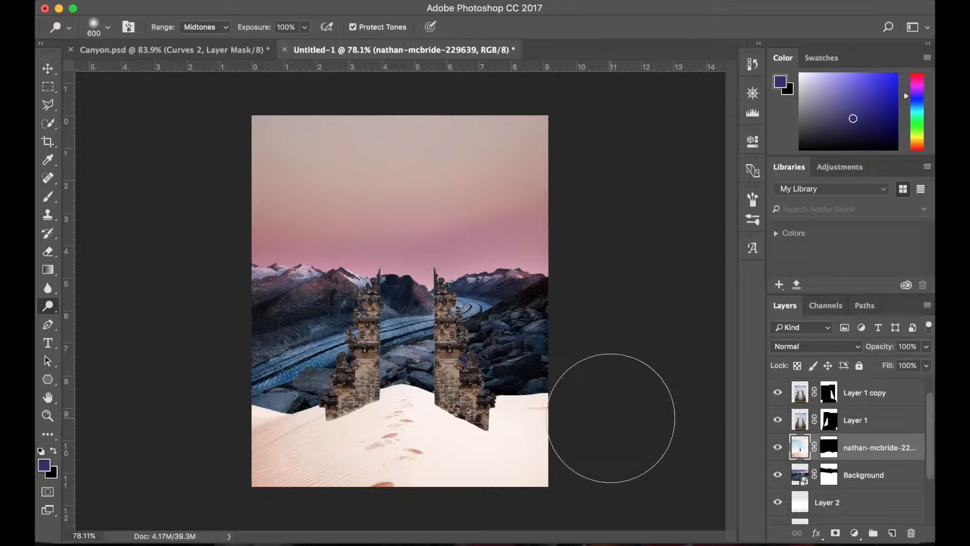
key(super+z)
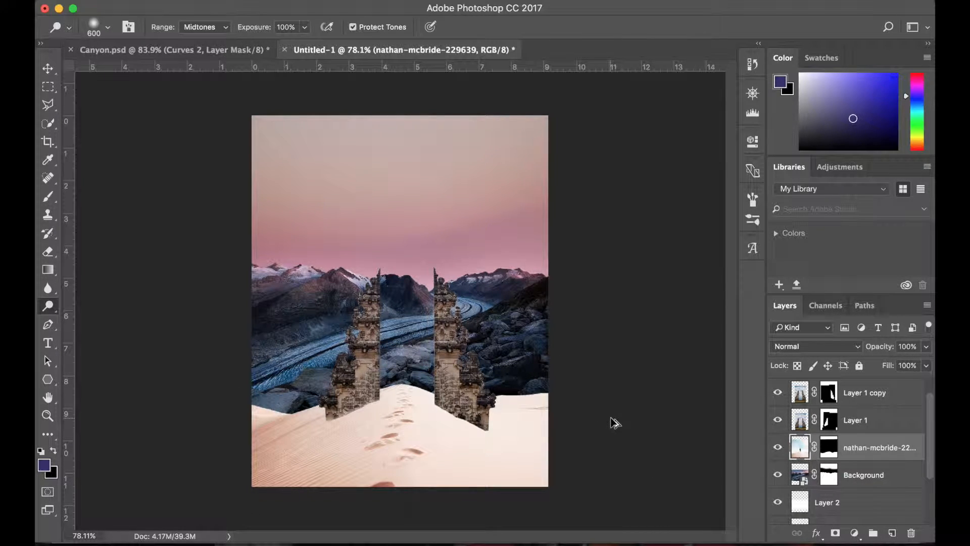
key(super+z)
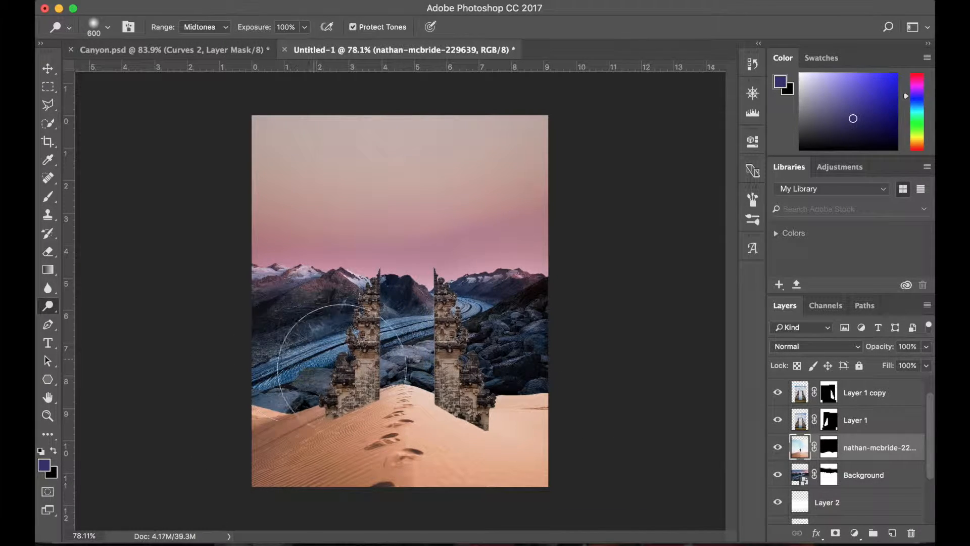
scroll(554, 310, up, 1)
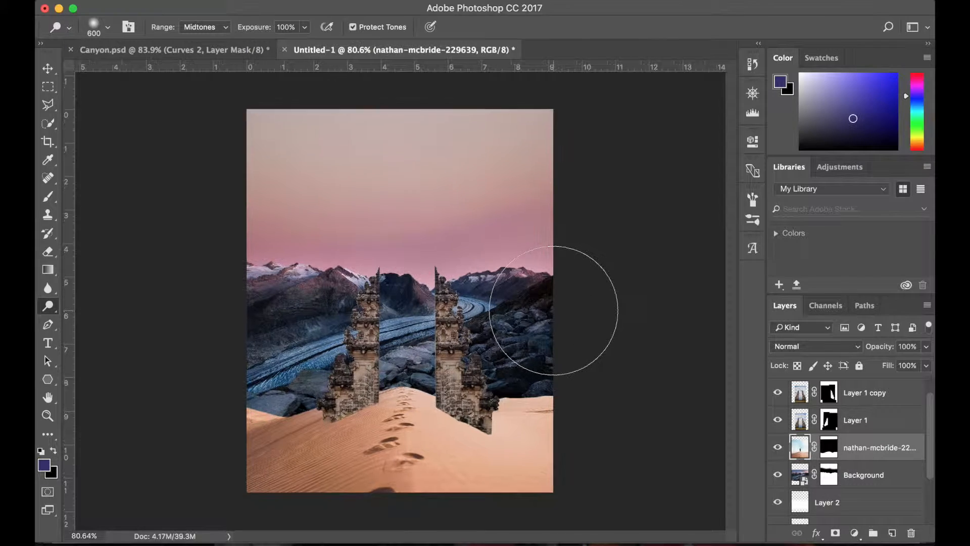
Darken the left side of the desert dunes with broad 600-pixel strokes on Midtones at 100% exposure, redoing the first stroke
scroll(553, 310, up, 1)
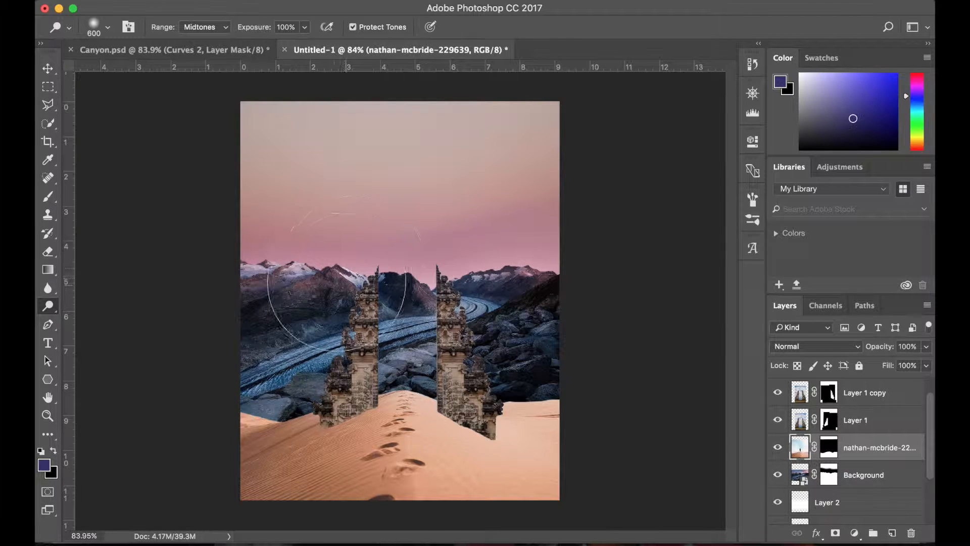
key(v)
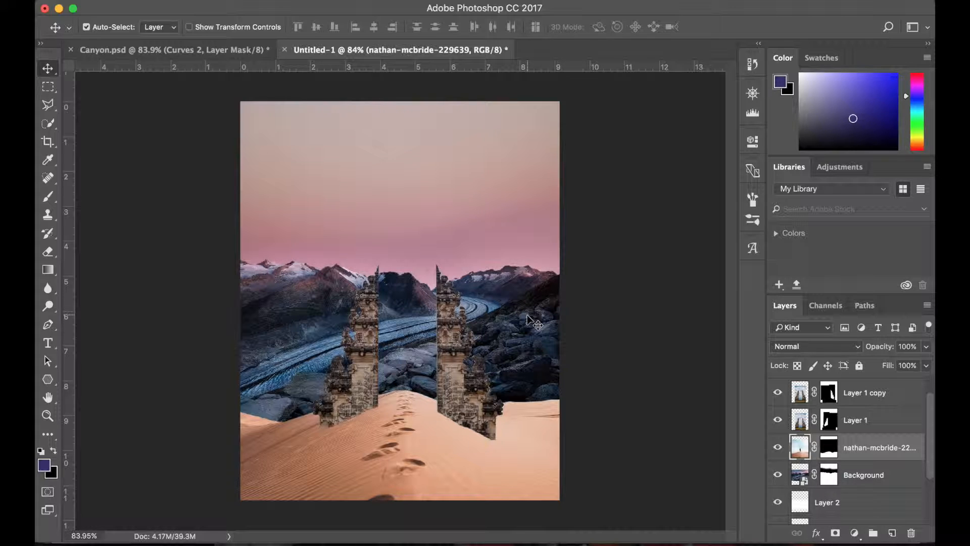
key(o)
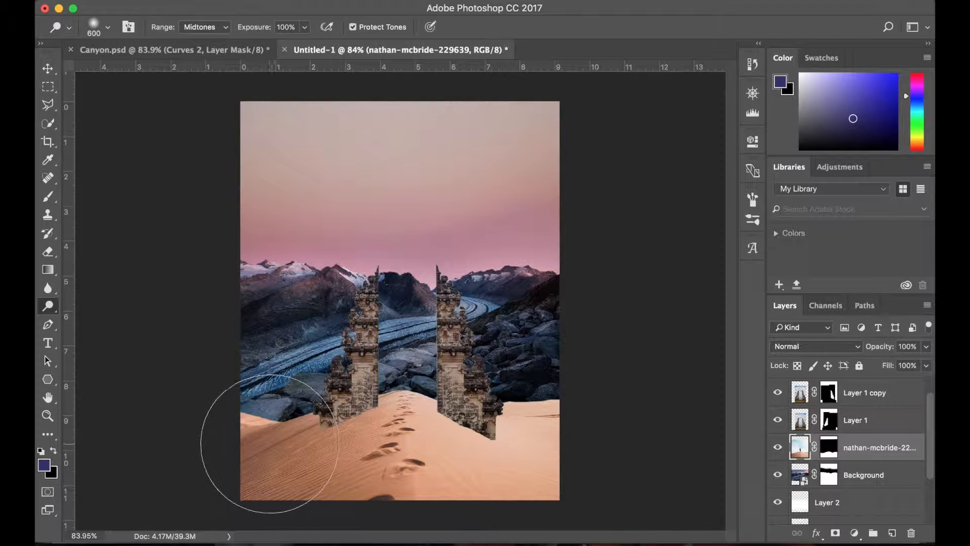
drag(249, 455, 259, 452)
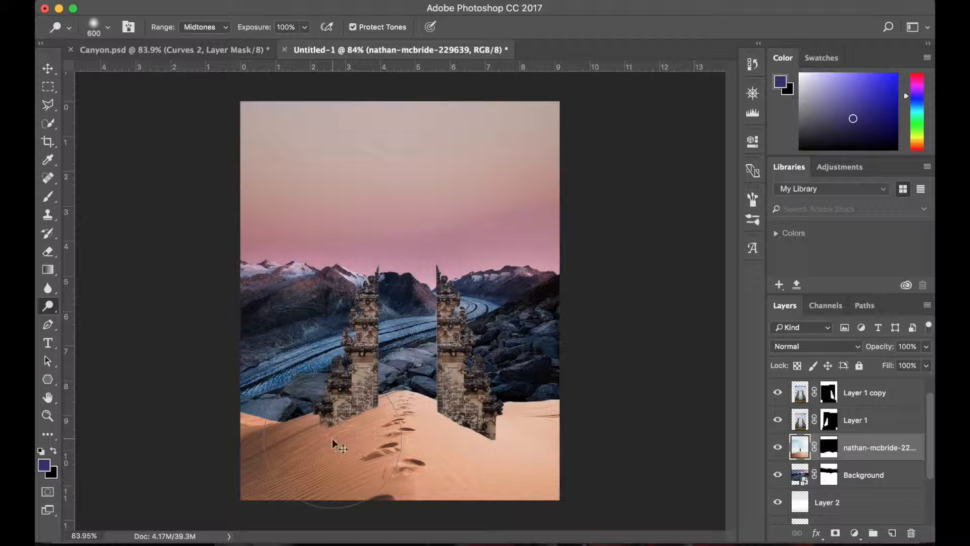
key(super+z)
mouse_move(238, 433)
mouse_down()
mouse_move(307, 452)
mouse_move(314, 435)
mouse_up()
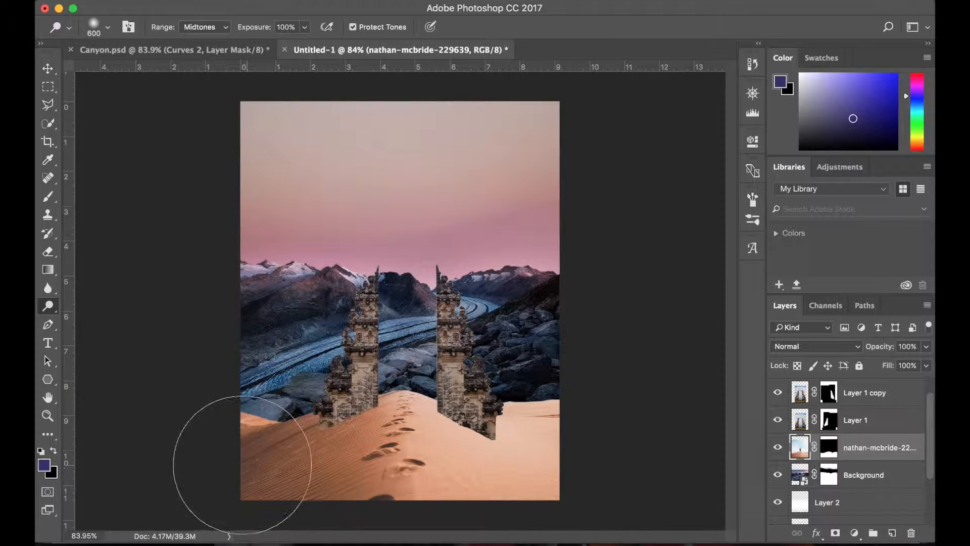
drag(241, 441, 220, 457)
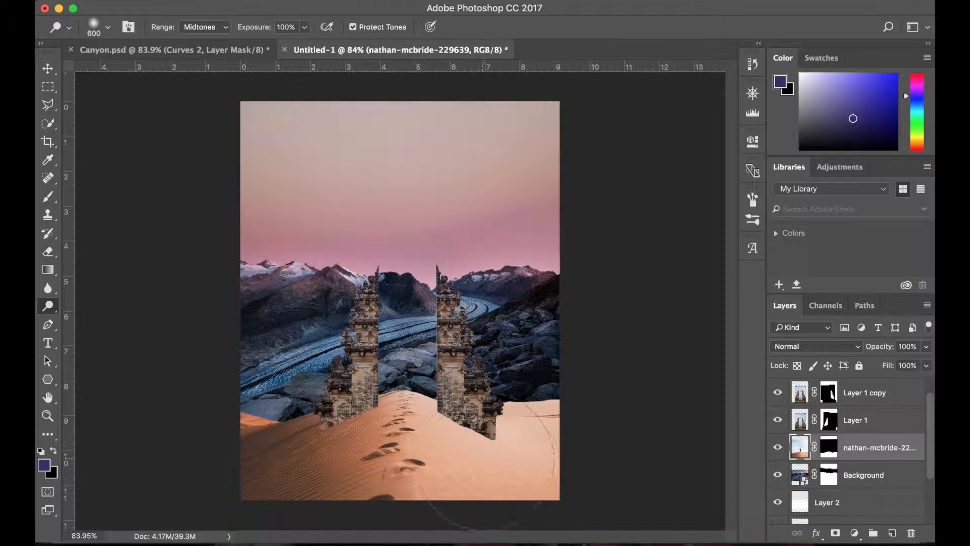
scroll(536, 490, down, 1)
scroll(535, 490, down, 1)
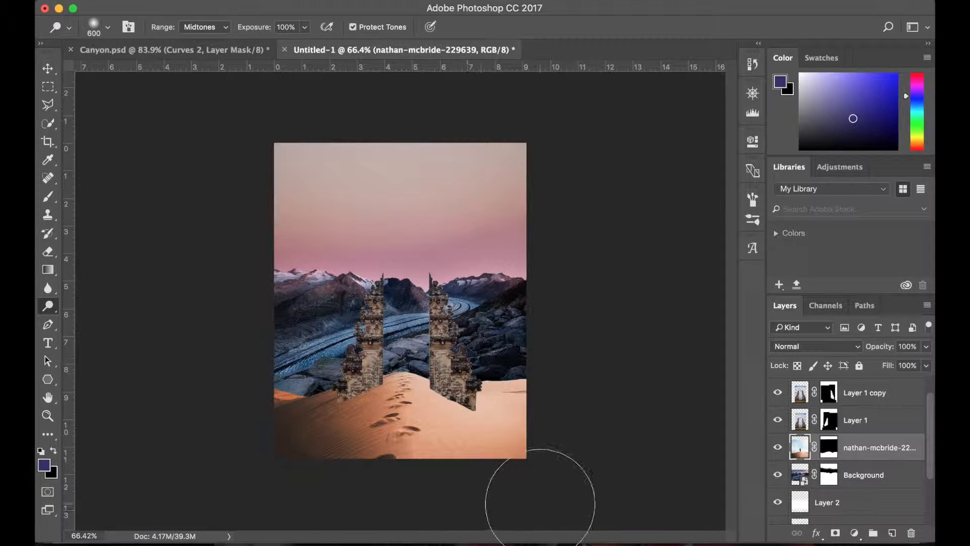
Reduce the Dodge brush to 150 pixels, try a lightening stroke down the sand ridge between the towers, and undo it
key(bracketleft)
key(bracketleft)
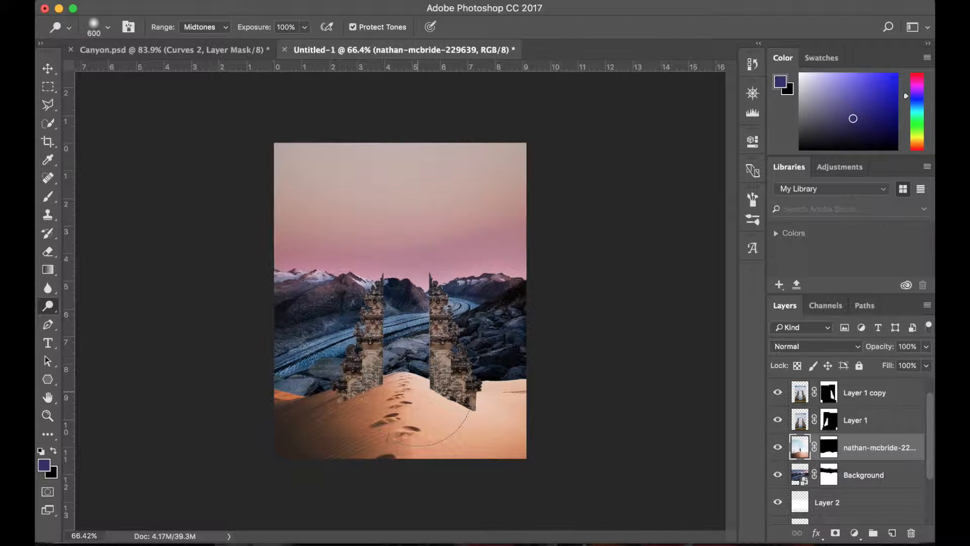
scroll(418, 392, up, 2)
key(bracketleft)
key(bracketleft)
key(bracketleft)
key(bracketleft)
key(bracketleft)
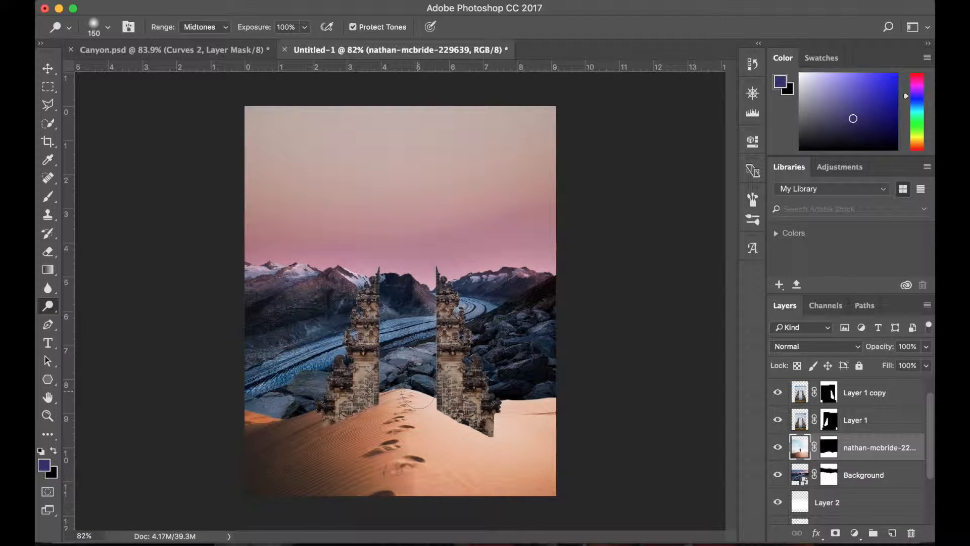
drag(418, 395, 419, 443)
key(super+z)
Set the exposure to 48%, lighten the sand ridge between the towers and darken the slope below the right tower
click(304, 28)
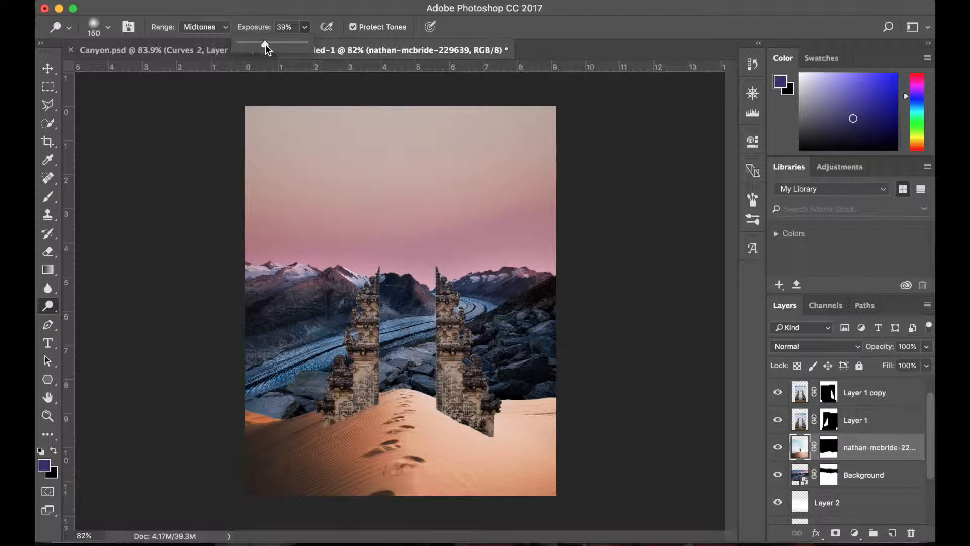
drag(265, 44, 270, 44)
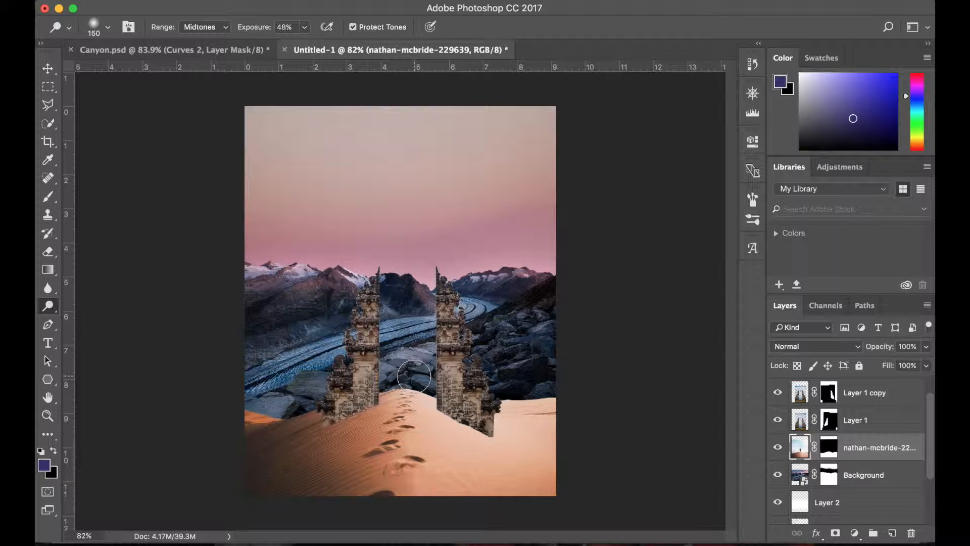
drag(414, 376, 410, 446)
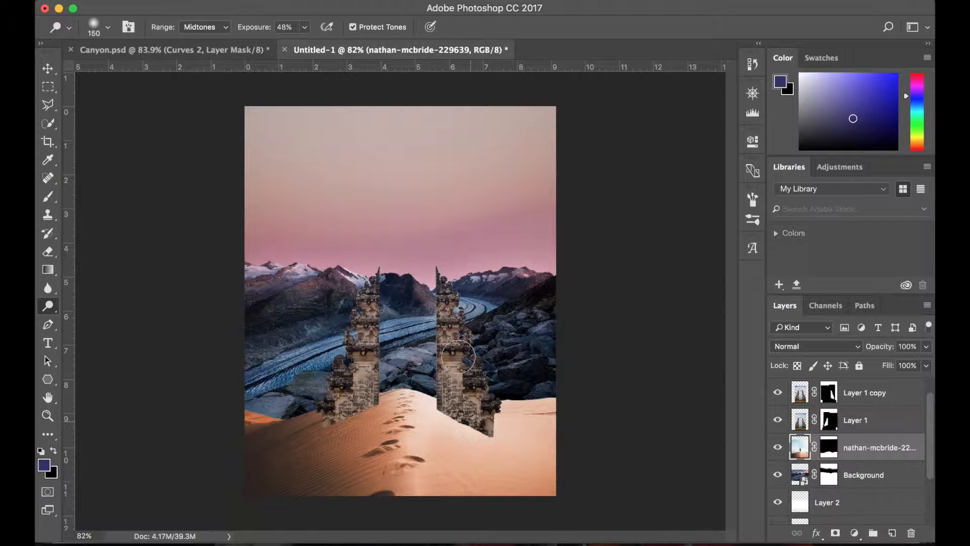
mouse_move(238, 513)
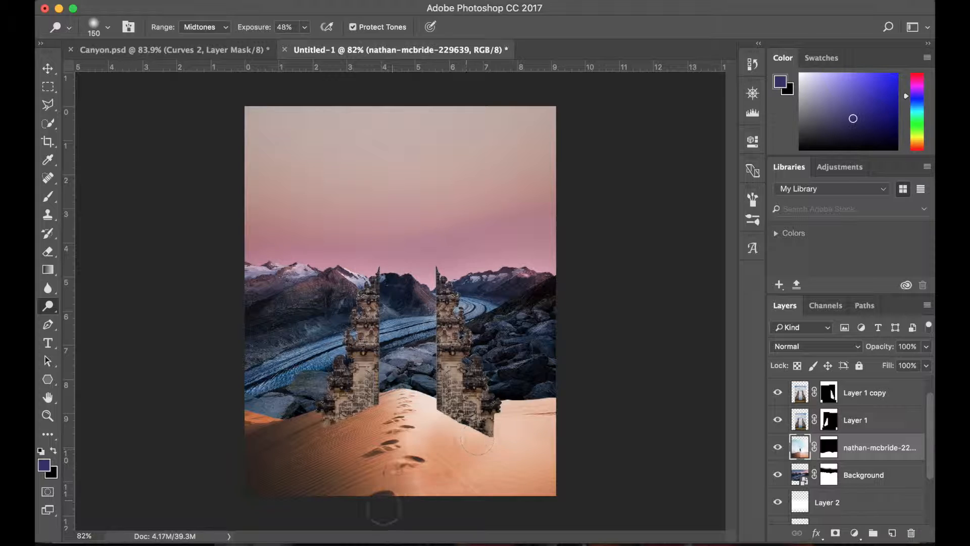
mouse_move(458, 437)
mouse_down()
mouse_move(405, 476)
mouse_move(347, 500)
mouse_up()
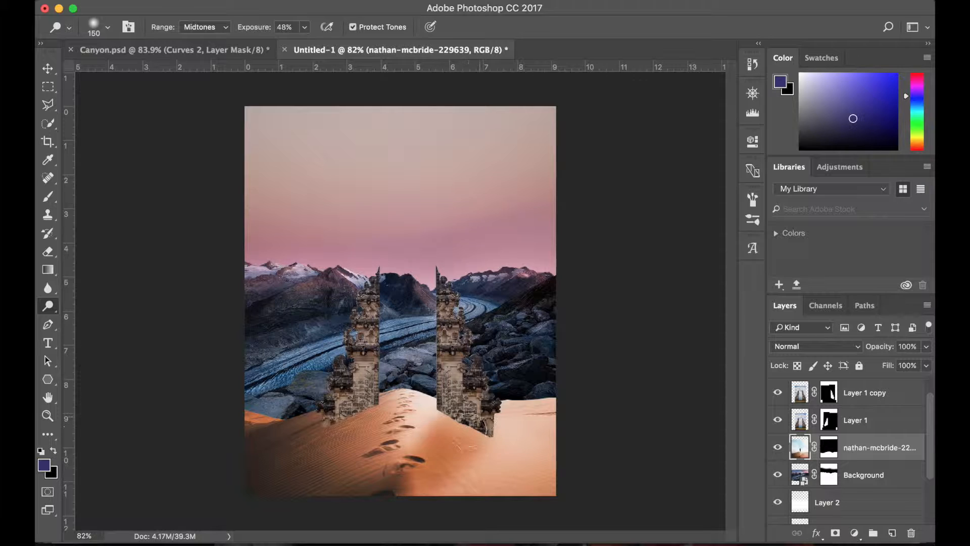
Refine the light and shadow on the dunes with a soft 50-pixel brush on Midtones at 48% exposure
click(109, 28)
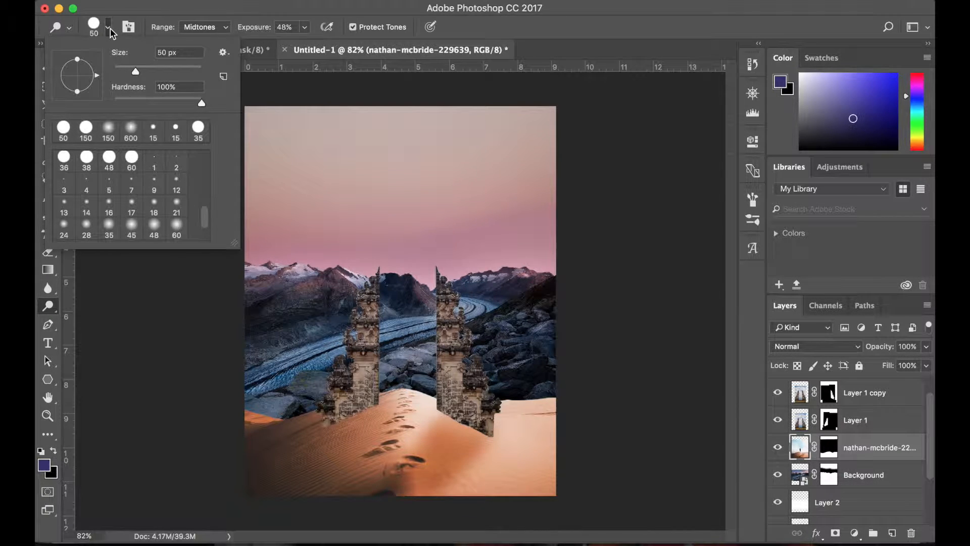
click(150, 100)
click(147, 361)
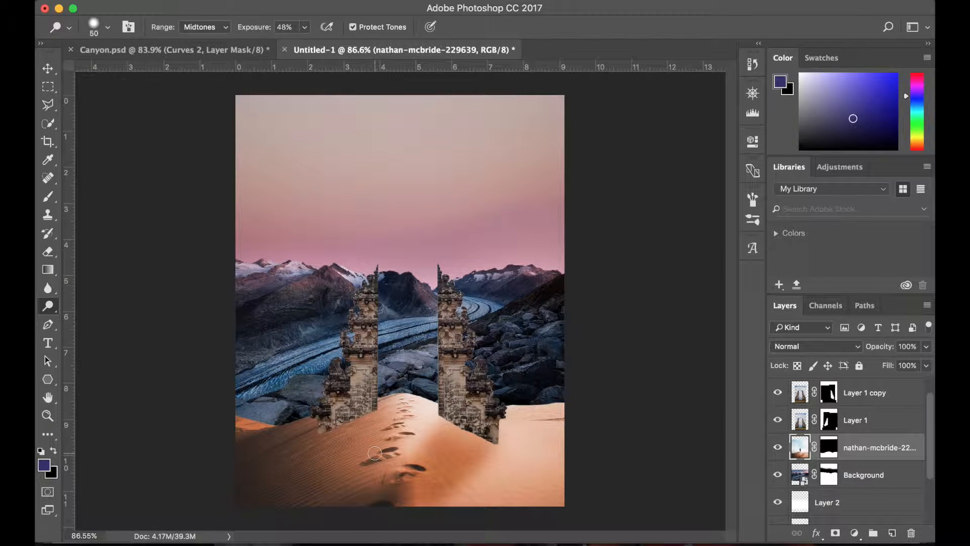
scroll(441, 397, up, 3)
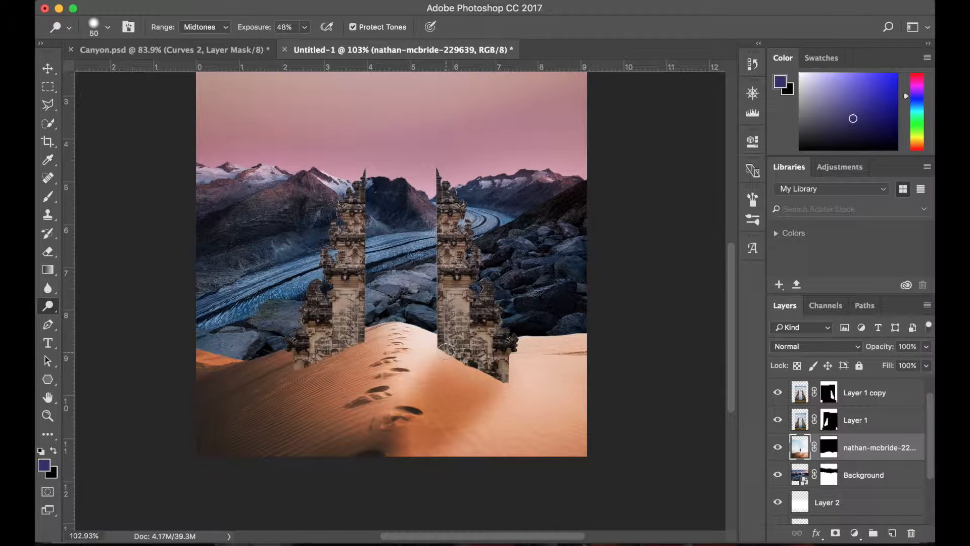
scroll(604, 389, down, 3)
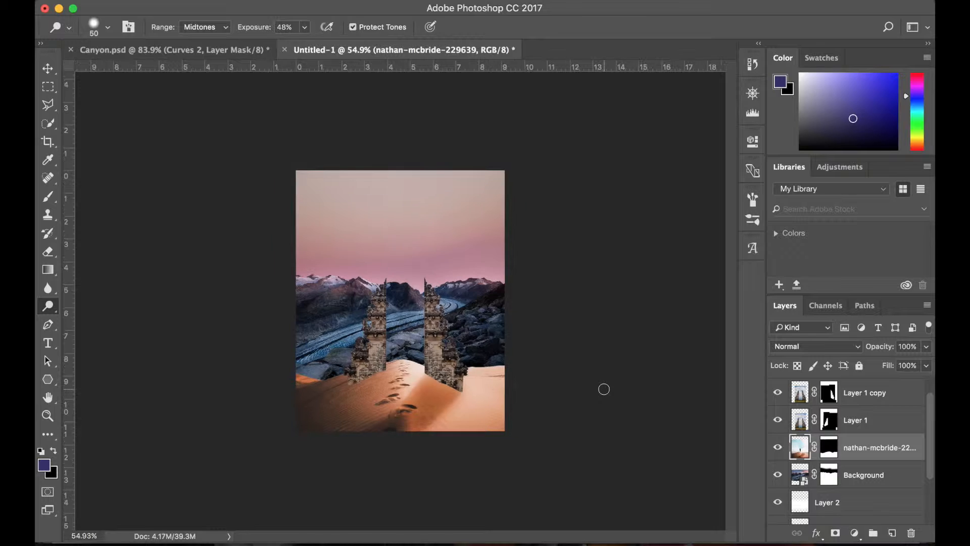
scroll(603, 389, up, 2)
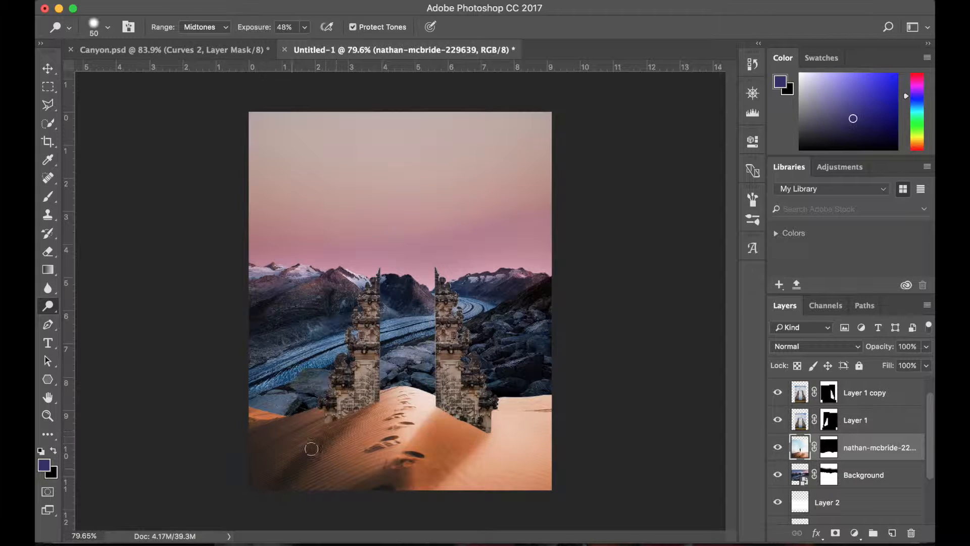
Deepen the tone of the right side of the dunes using the Burn tool at 500 pixels, Midtones and 50% exposure
key(shift+o)
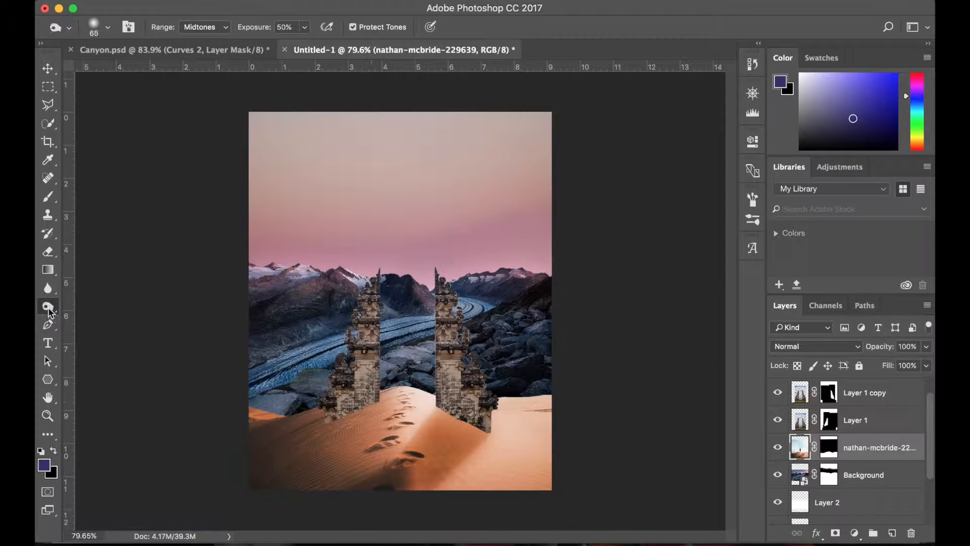
scroll(443, 434, down, 2)
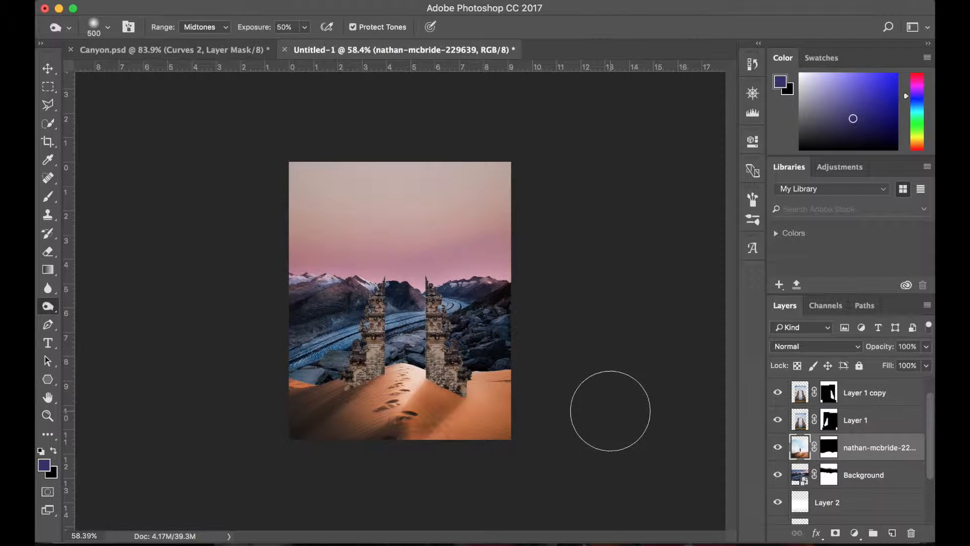
scroll(638, 375, down, 2)
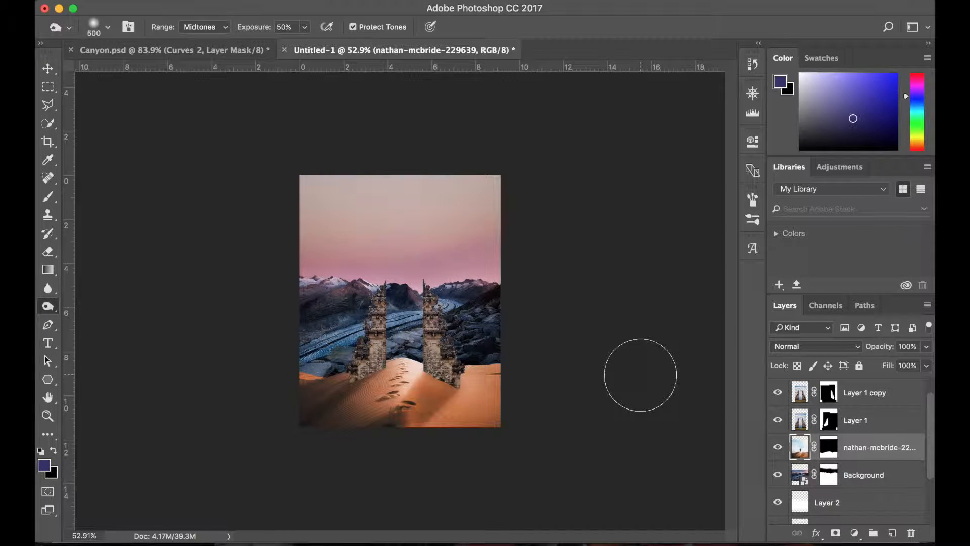
Darken the left temple tower on Layer 1 with 500-pixel Burn strokes on Midtones at 50% exposure
click(798, 421)
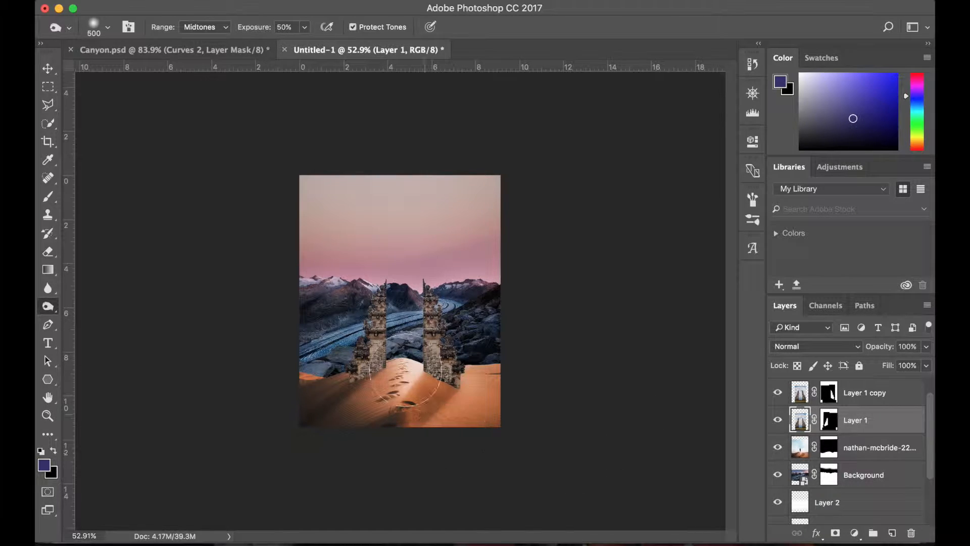
drag(371, 328, 353, 298)
alt+click(48, 307)
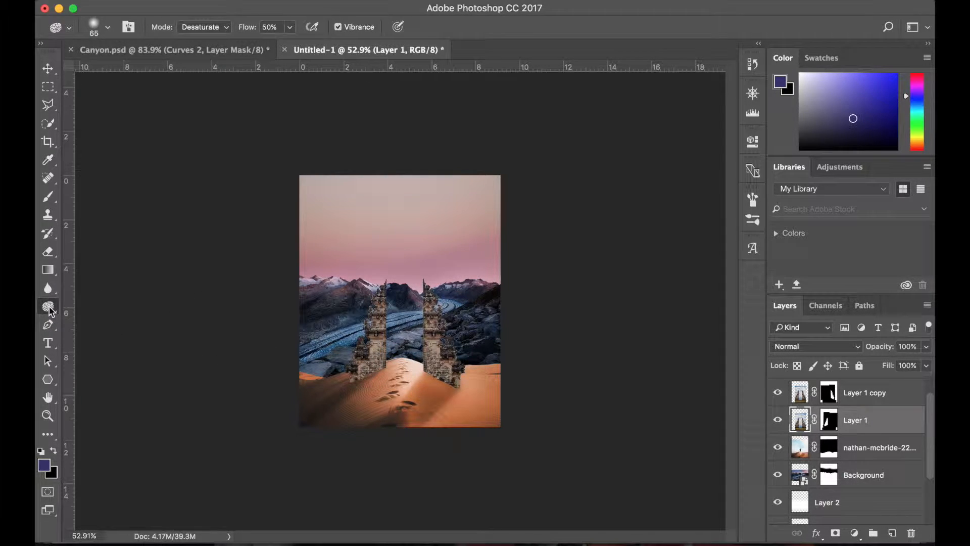
alt+click(49, 308)
alt+click(49, 308)
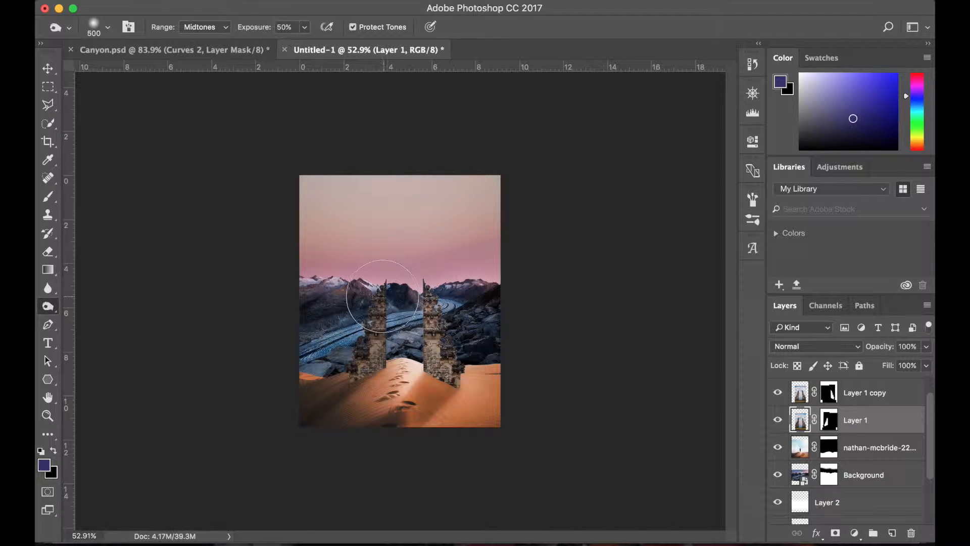
Darken the right temple tower on Layer 1 copy with the same 500-pixel Burn brush at 50% exposure
click(799, 394)
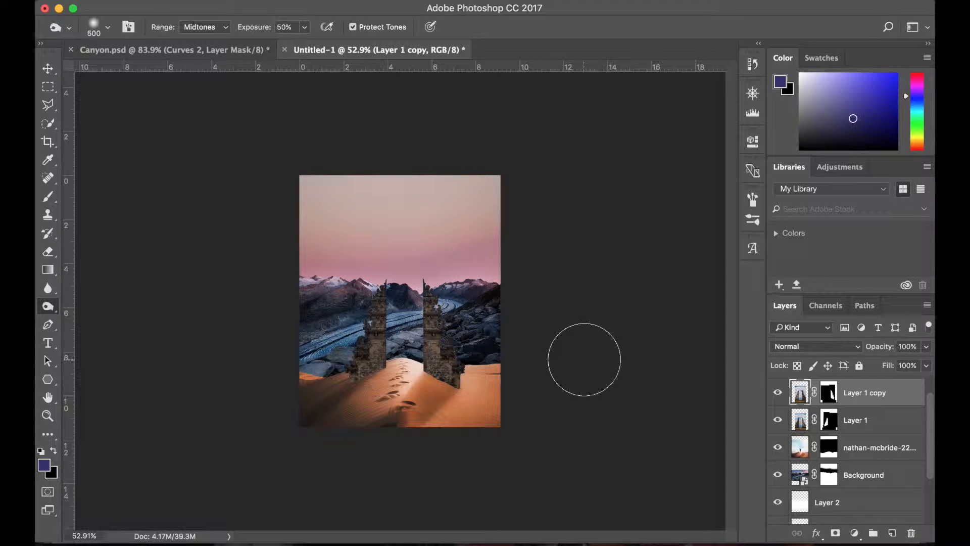
scroll(584, 359, up, 3)
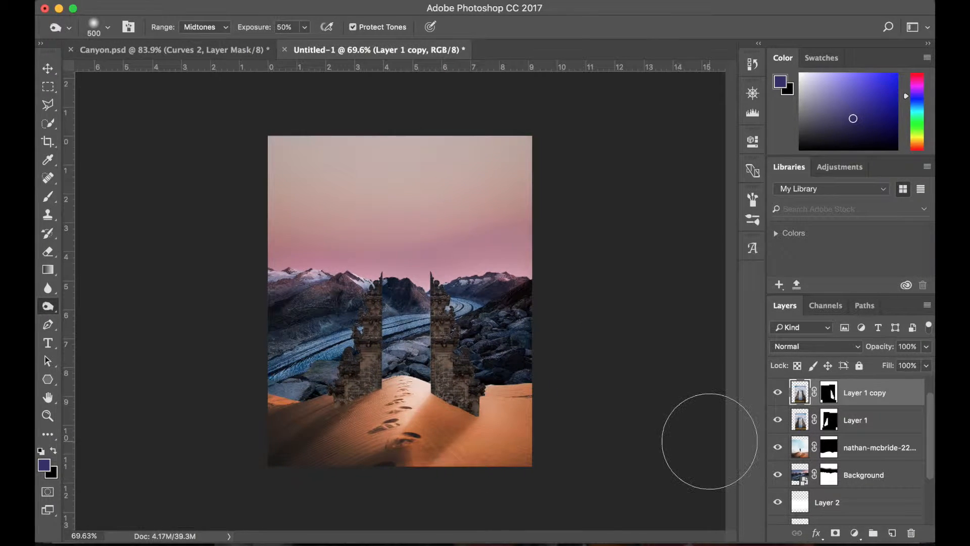
scroll(555, 354, down, 3)
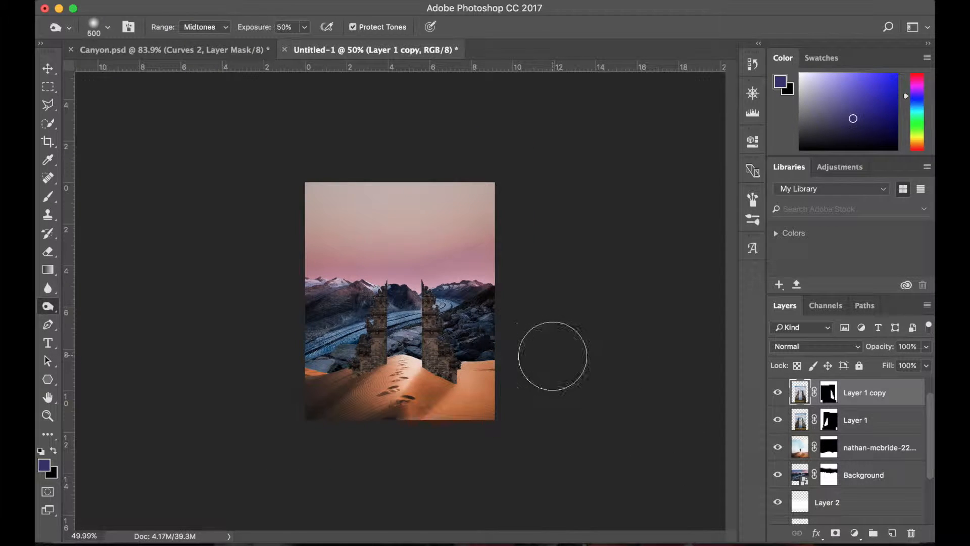
scroll(870, 486, up, 1)
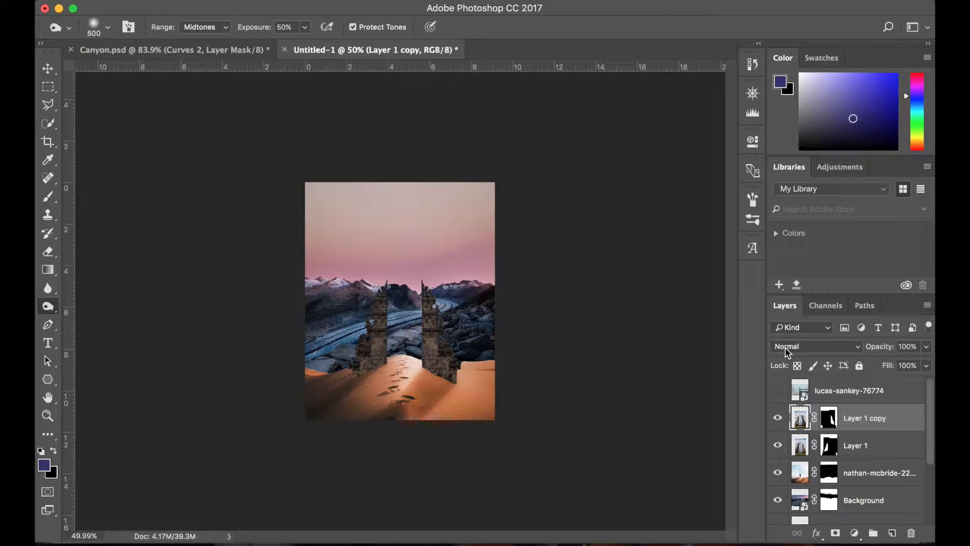
Create a new blank layer above the towers and prepare an 800-pixel brush with the near-white foreground colour f6f6f6
click(891, 534)
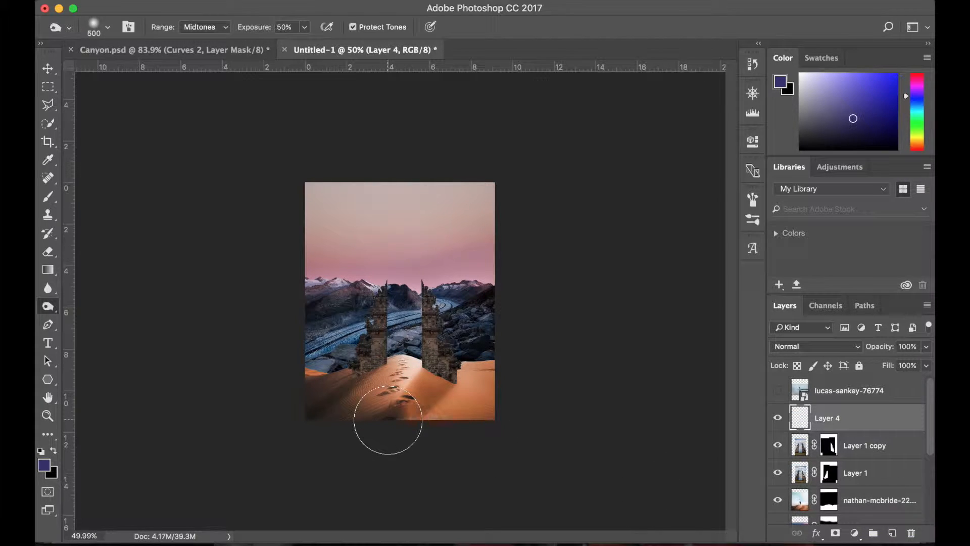
key(b)
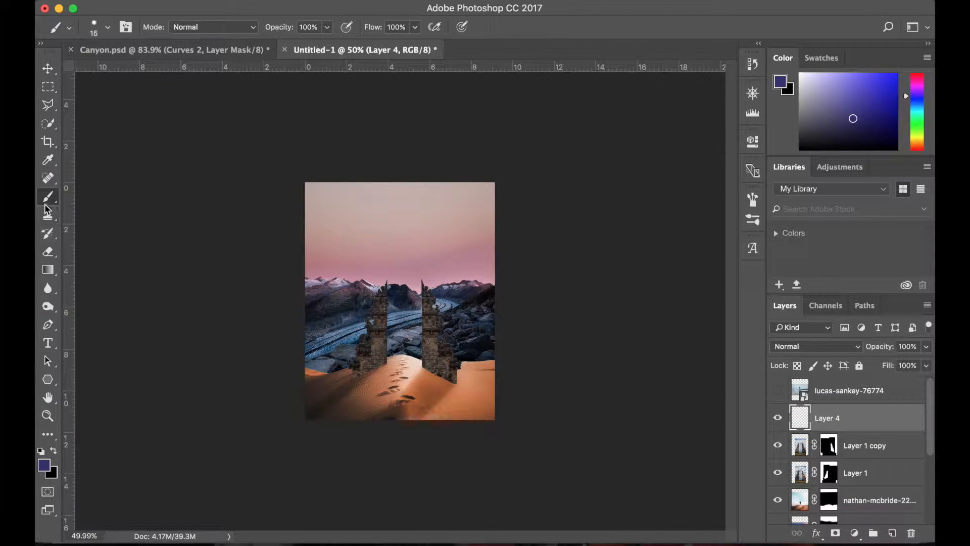
click(44, 464)
drag(429, 263, 268, 155)
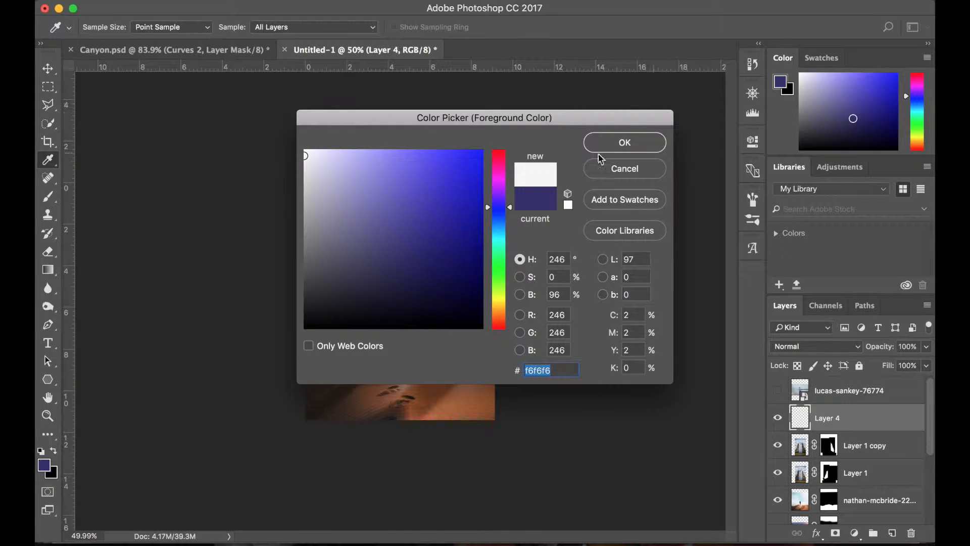
click(658, 147)
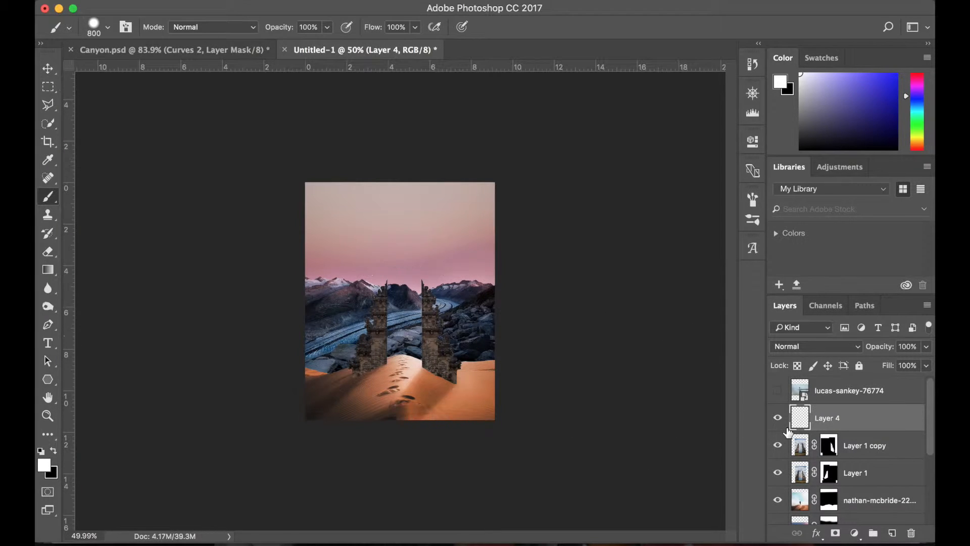
Move the new blank layer directly above the desert dunes photo and clip it to that photo
drag(826, 421, 818, 487)
drag(890, 506, 889, 504)
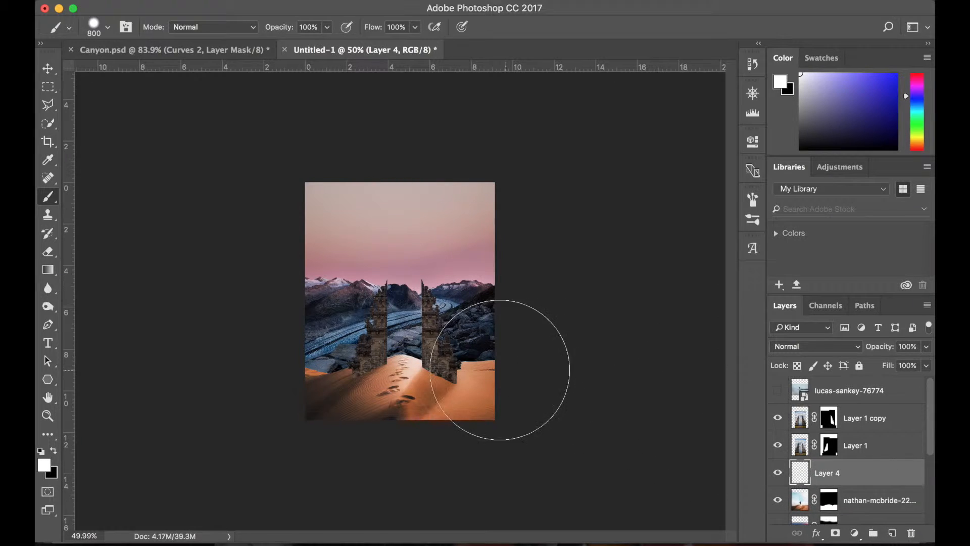
alt+click(815, 481)
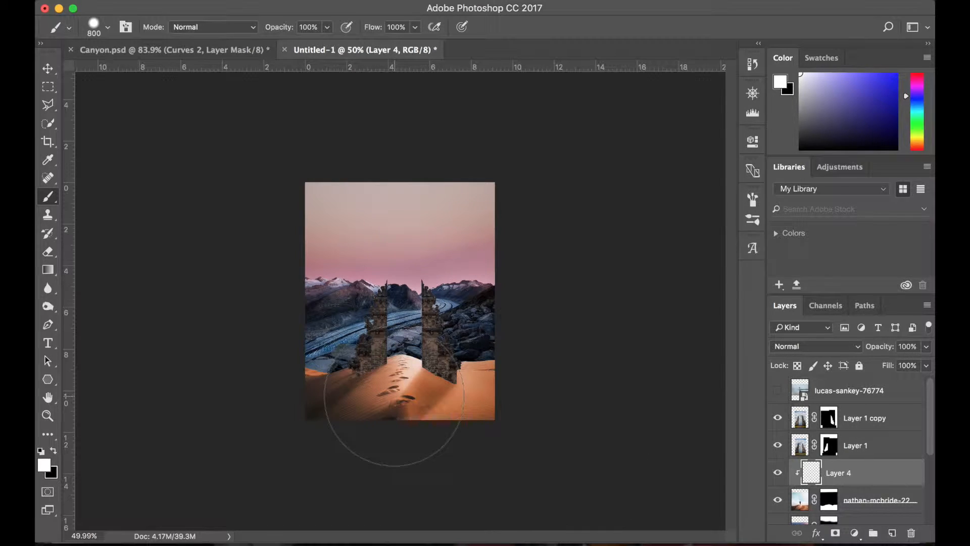
Try a white dab on the dune crest between the towers with the 800-pixel brush at 100% opacity
scroll(394, 395, up, 2)
click(396, 395)
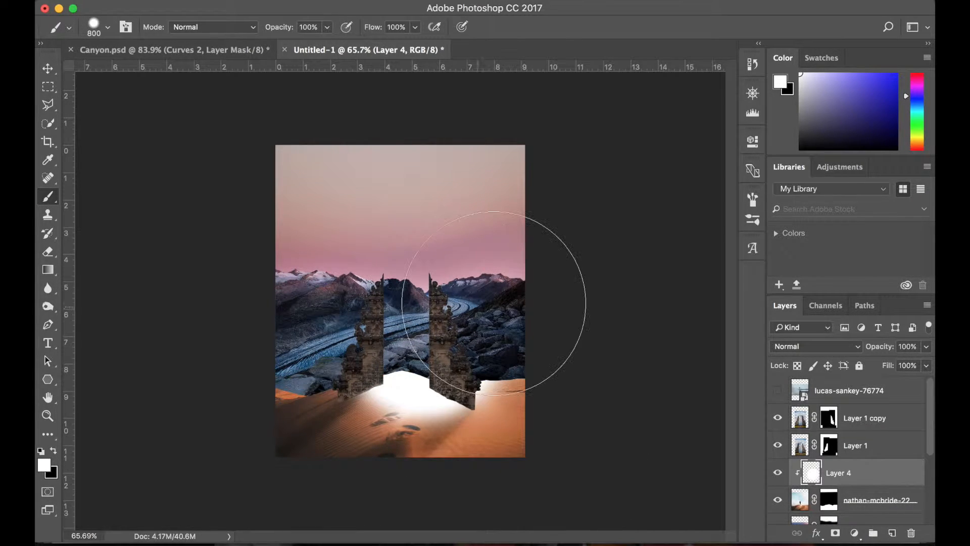
key(super+z)
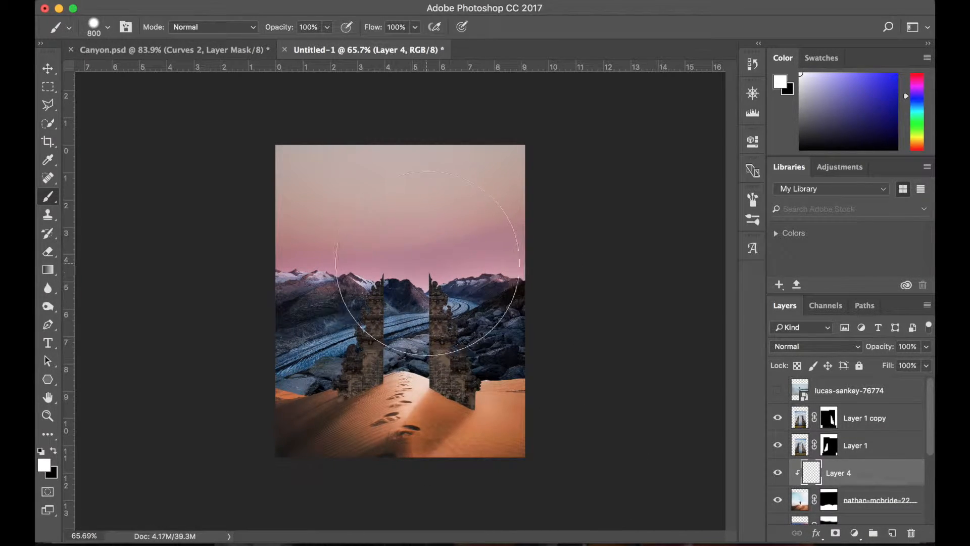
Paint a white highlight on the dune crest with an 800-pixel brush at 0% hardness, and compare it with Layer 4 hidden and shown
click(394, 268)
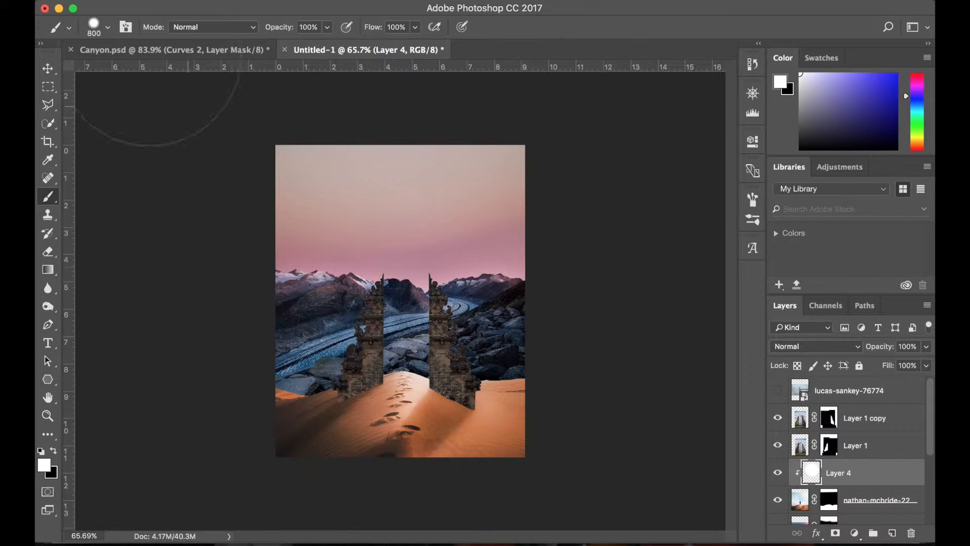
click(107, 28)
drag(150, 98, 63, 109)
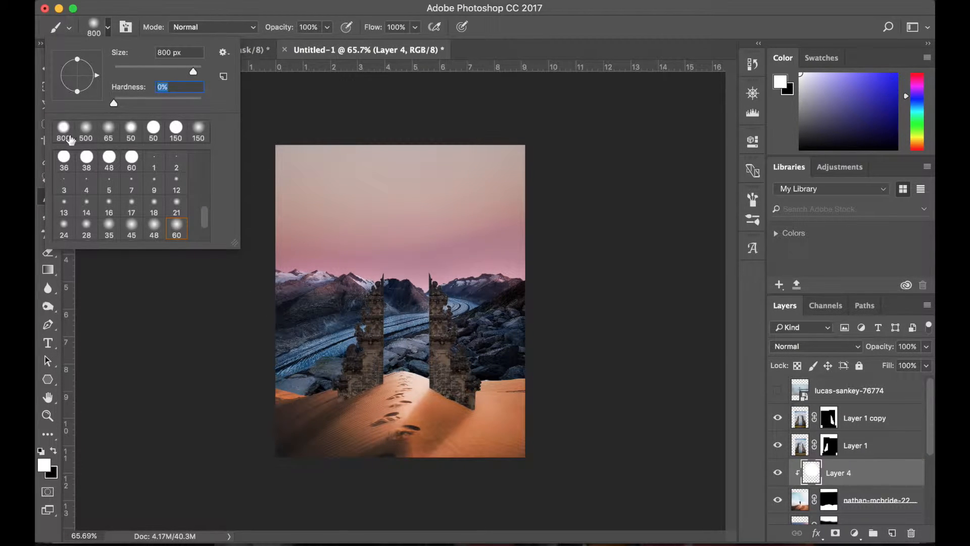
click(149, 368)
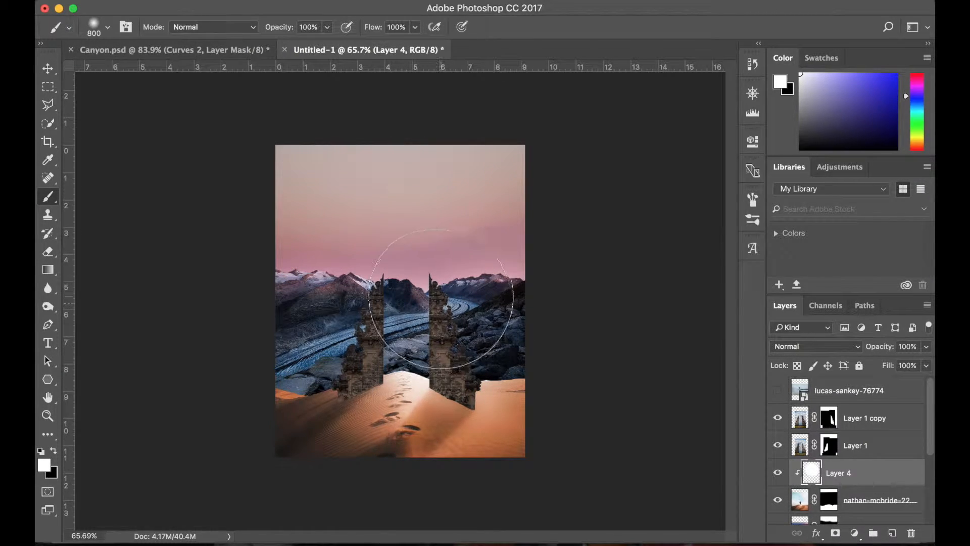
click(778, 475)
click(779, 474)
click(780, 475)
click(780, 475)
scroll(492, 371, down, 2)
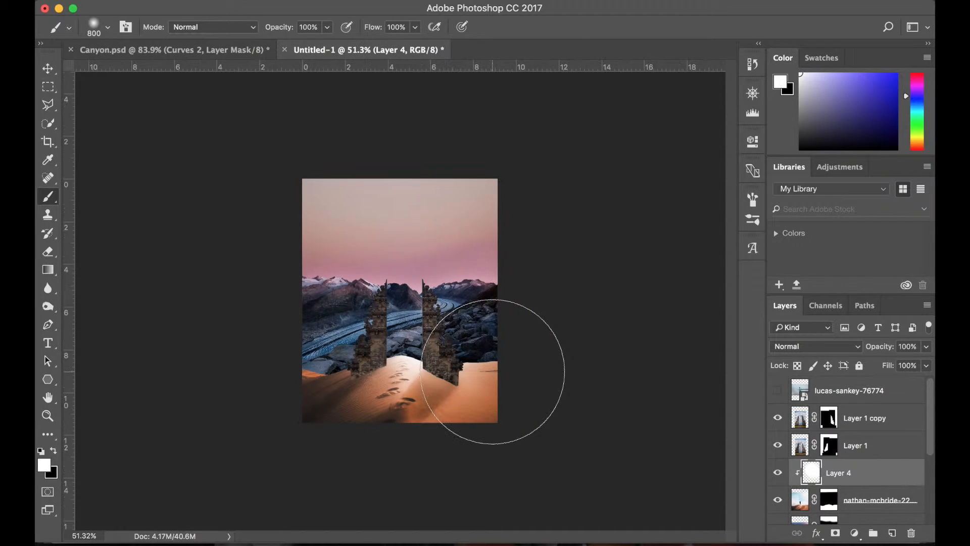
Darken the bottom edge and lower corners of the dunes on Layer 4 with a large soft black brush
click(53, 452)
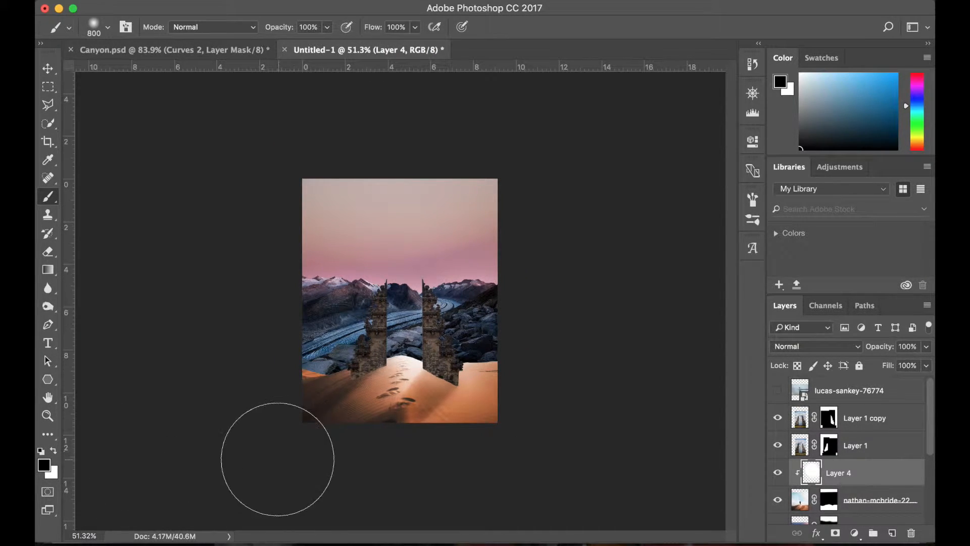
mouse_move(291, 471)
mouse_down()
mouse_move(256, 450)
mouse_move(319, 482)
mouse_move(449, 491)
mouse_move(457, 454)
mouse_up()
key(bracketright)
key(bracketright)
key(bracketright)
key(bracketright)
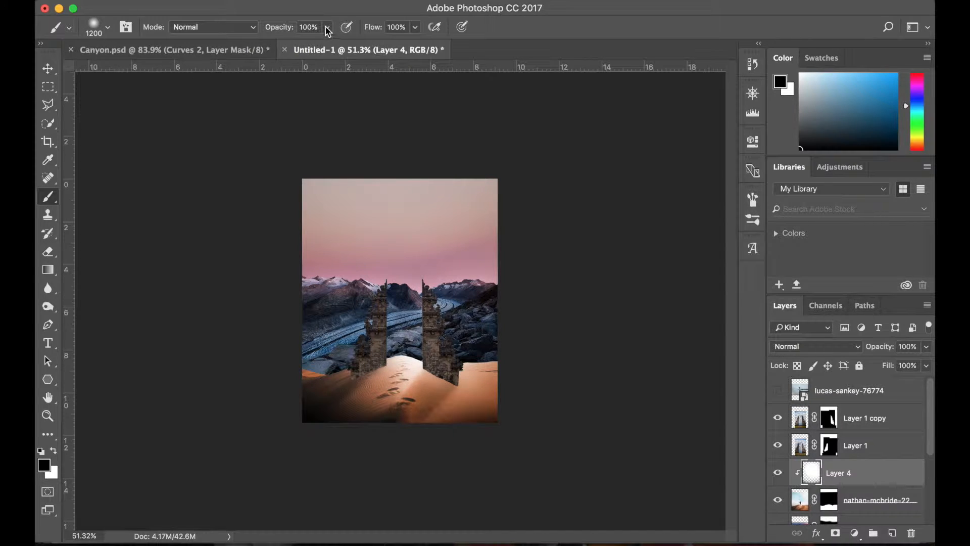
Shade the left side of the dunes further with an 800-pixel black brush at 21% opacity
click(327, 27)
click(276, 44)
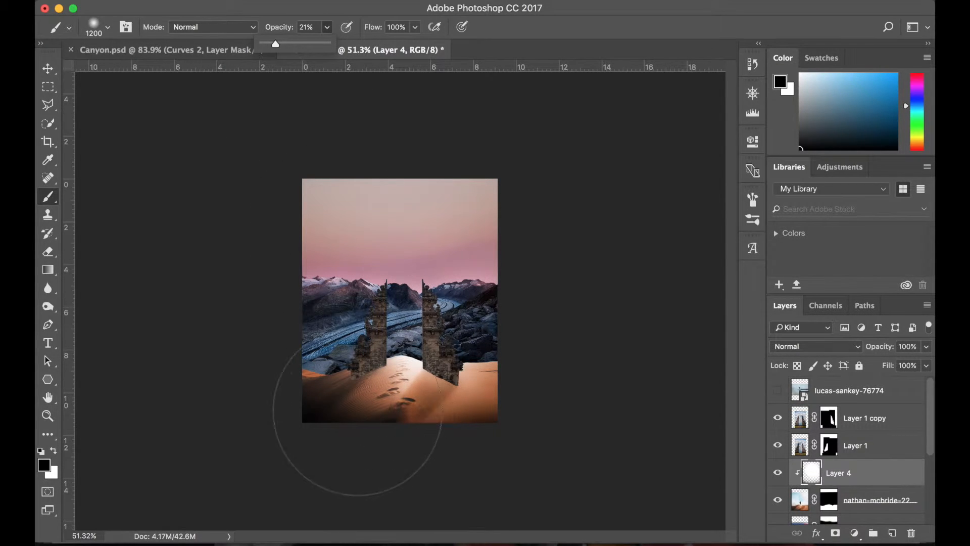
key(bracketleft)
key(bracketleft)
key(bracketleft)
key(bracketleft)
click(350, 395)
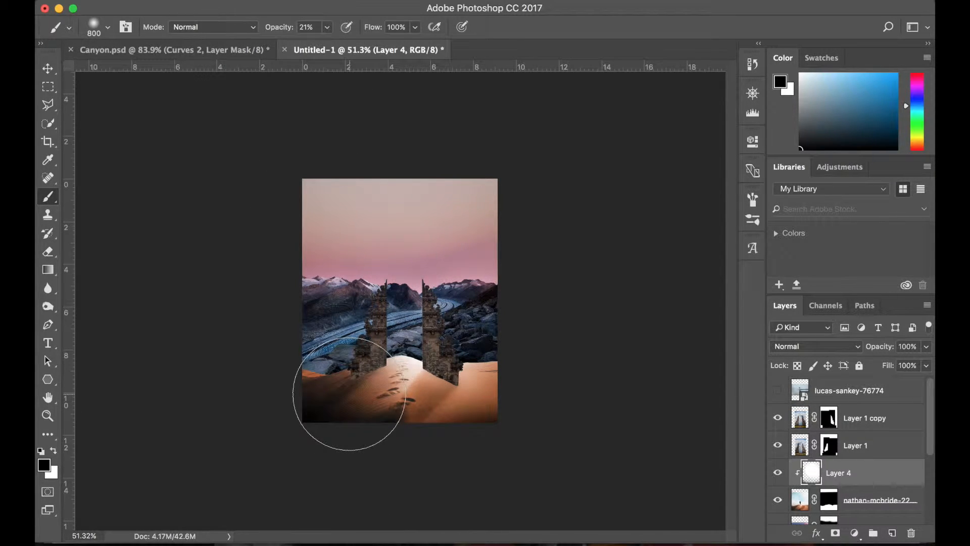
Paint a soft shadow on the sand beneath the left temple tower with a 150-pixel black brush at 21% opacity
key(bracketleft)
key(bracketleft)
key(bracketleft)
key(bracketleft)
key(bracketleft)
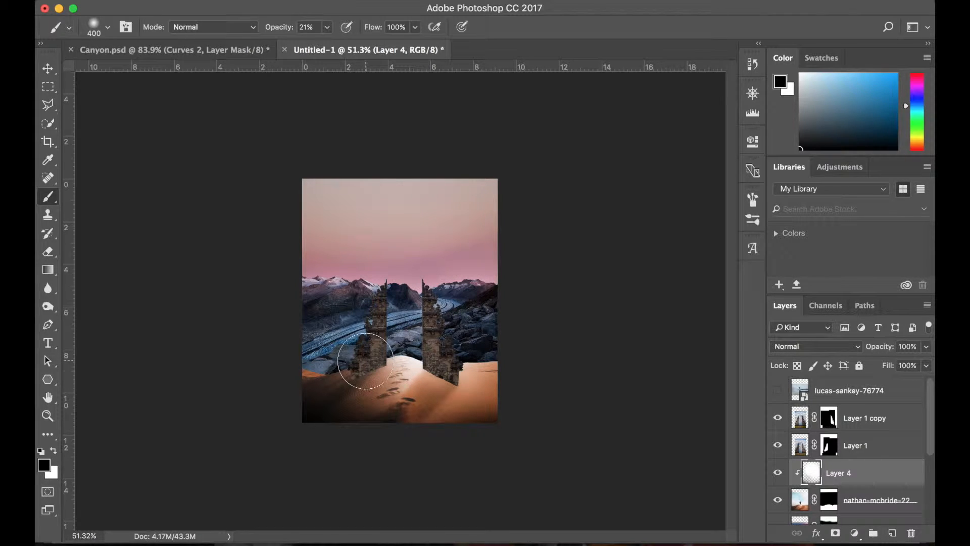
key(super+equal)
key(super+equal)
scroll(424, 366, down, 5)
scroll(424, 366, left, 5)
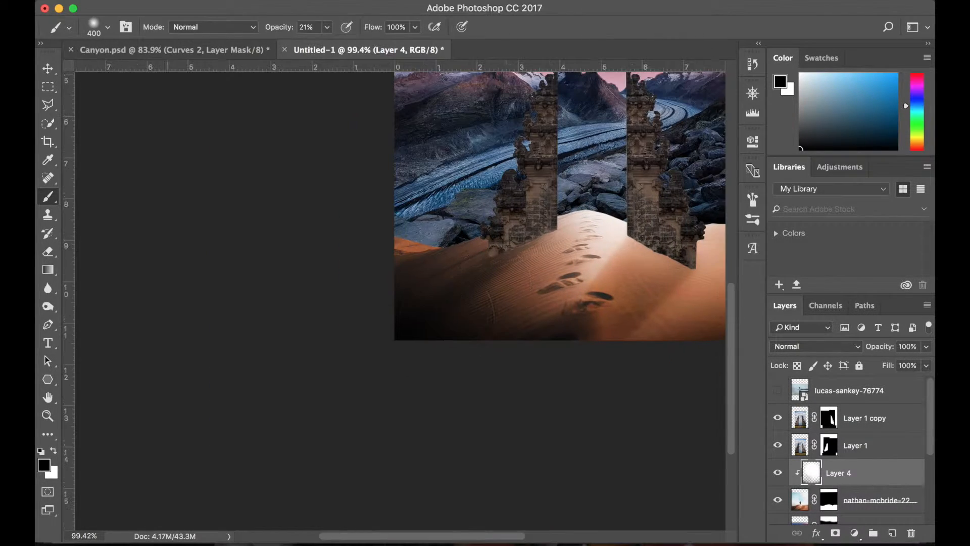
key(bracketleft)
key(bracketleft)
key(bracketleft)
key(bracketleft)
key(bracketleft)
drag(520, 238, 505, 268)
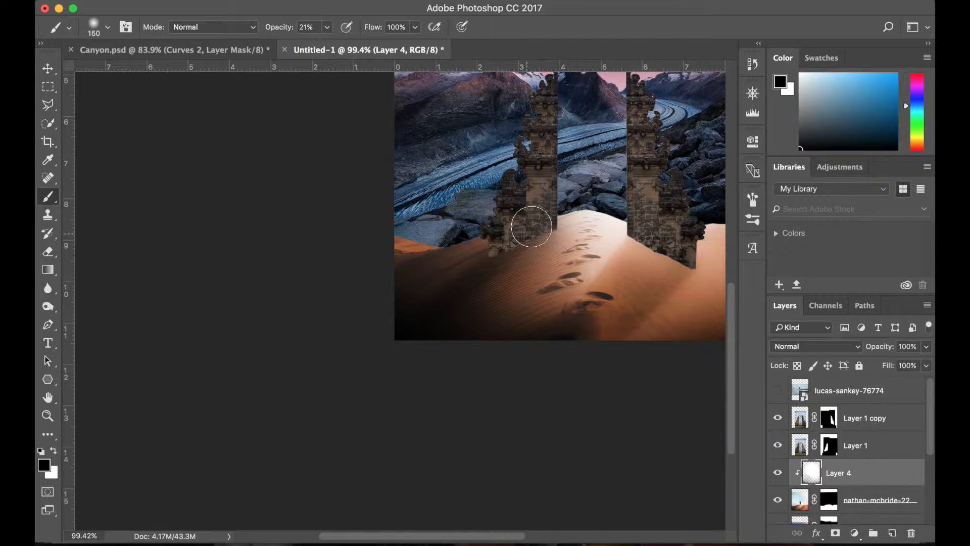
key(x)
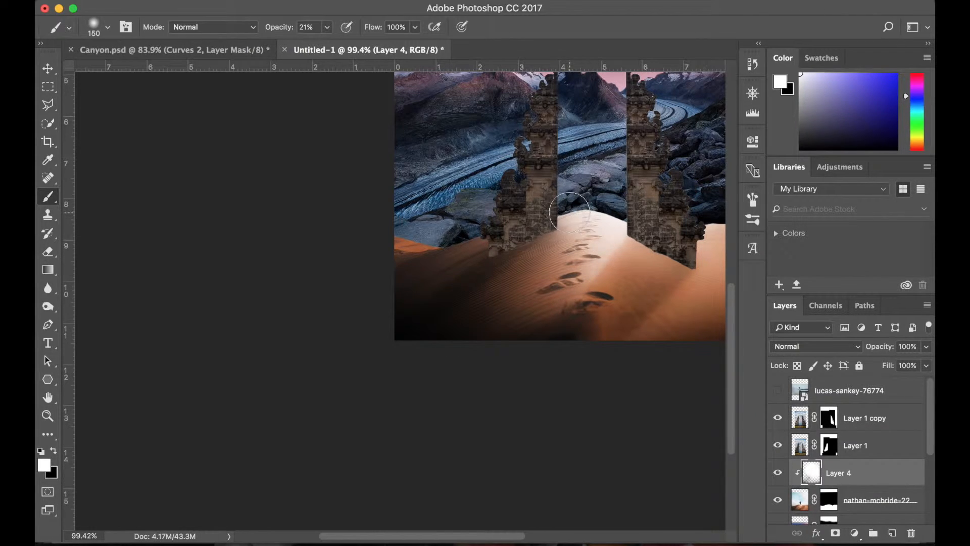
scroll(587, 200, right, 10)
scroll(556, 213, up, 2)
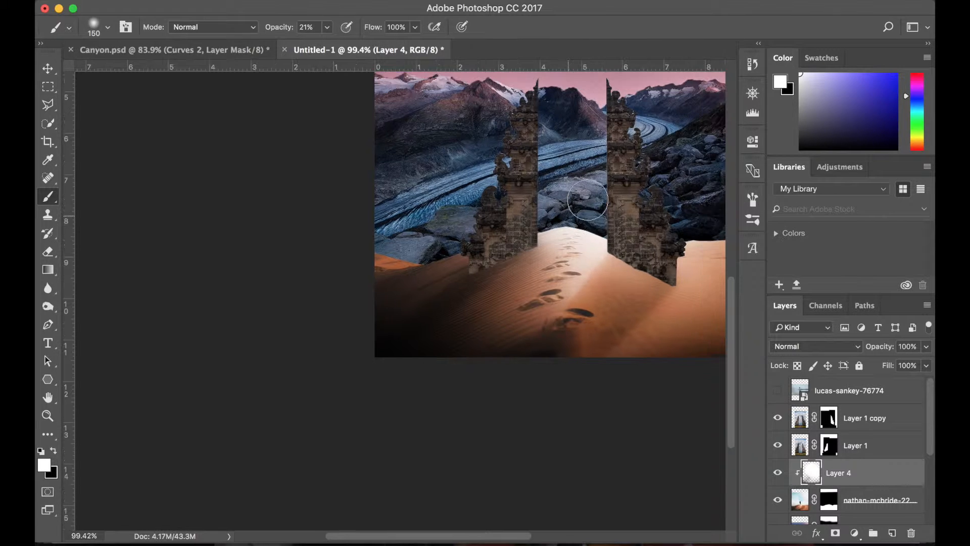
key(x)
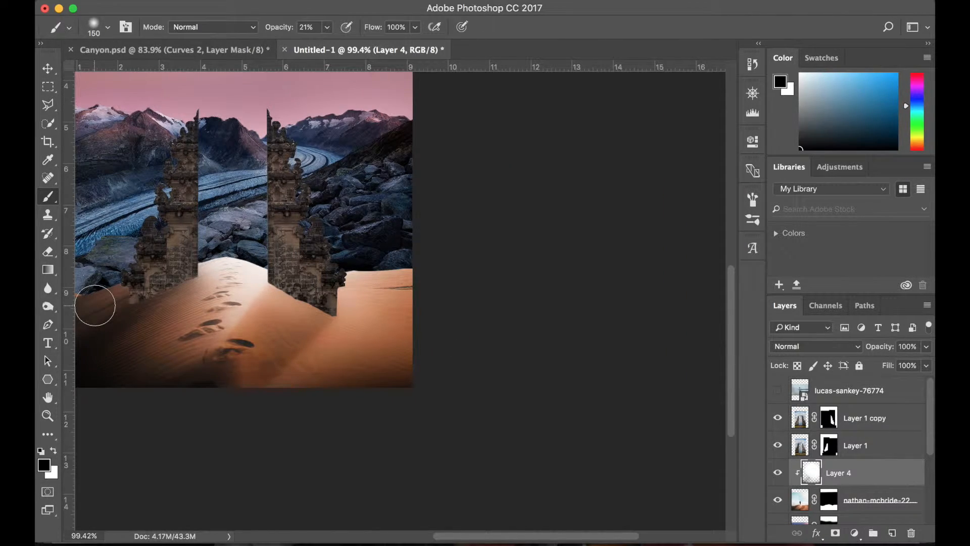
Try a harder-edged shadow stroke along the base of the left temple tower with a smaller black brush
scroll(95, 305, down, 3)
scroll(202, 319, up, 5)
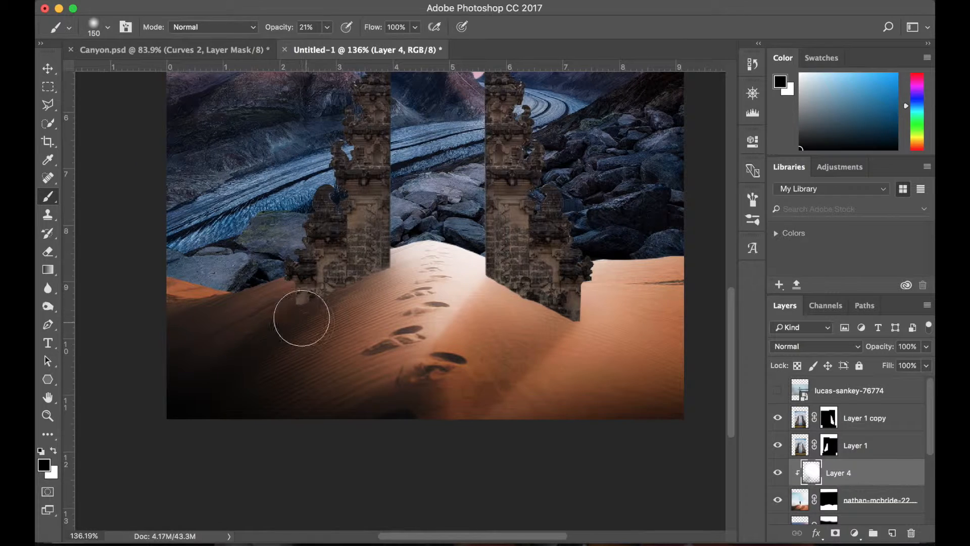
key(bracketleft)
key(bracketleft)
key(bracketleft)
key(bracketleft)
key(bracketleft)
click(98, 33)
drag(112, 102, 203, 101)
mouse_move(375, 275)
mouse_down()
mouse_move(357, 275)
mouse_move(319, 310)
mouse_up()
key(super+z)
Try the shadow stroke under the left tower again with reduced brush hardness and a smaller brush size
click(101, 31)
drag(201, 102, 184, 101)
key(bracketleft)
key(bracketleft)
key(bracketleft)
key(bracketleft)
key(bracketleft)
drag(381, 266, 316, 313)
key(super+z)
Paint a diagonal shadow across the dune from the right tower's base with a soft 90-pixel black brush at 21% opacity
click(327, 28)
key(super+0)
key(bracketright)
key(bracketright)
key(bracketright)
key(bracketright)
key(bracketright)
key(bracketright)
key(bracketright)
click(107, 27)
drag(172, 103, 110, 100)
mouse_move(454, 437)
mouse_down()
mouse_move(477, 475)
mouse_move(389, 515)
mouse_up()
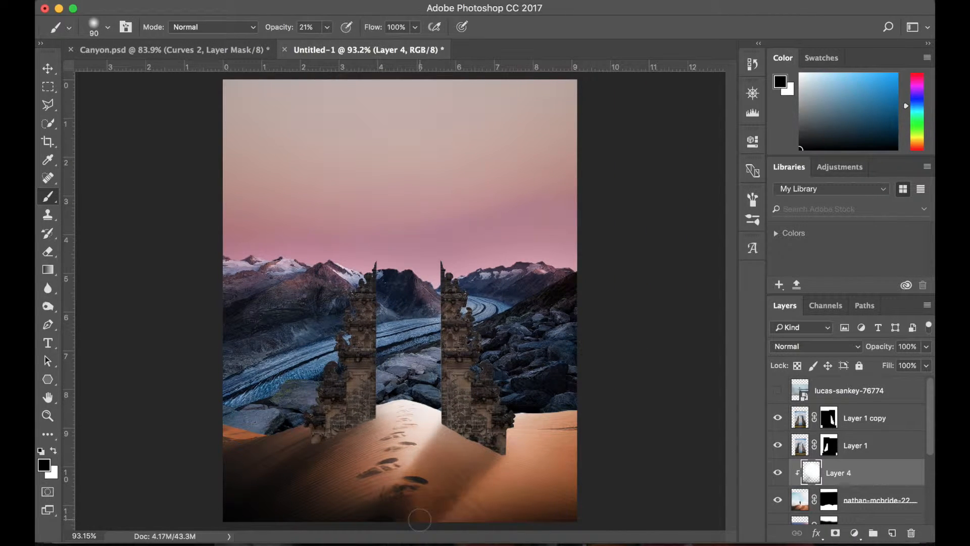
mouse_move(453, 431)
mouse_down()
mouse_move(486, 447)
mouse_move(451, 428)
mouse_move(450, 449)
mouse_move(436, 465)
mouse_move(454, 439)
mouse_move(426, 470)
mouse_move(467, 430)
mouse_up()
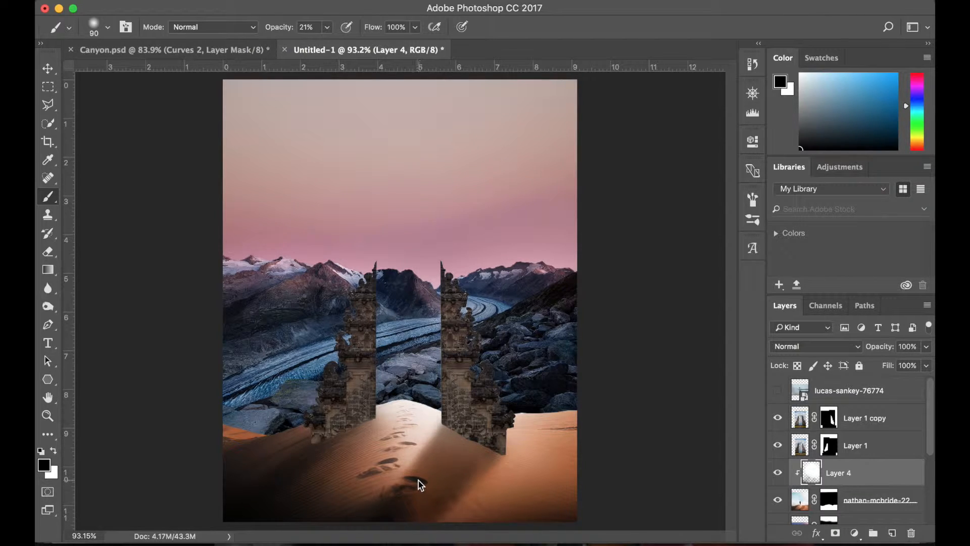
Blend the shadow on the sand below the right tower with a 175-pixel black brush at 3% opacity
scroll(420, 485, down, 3)
click(328, 28)
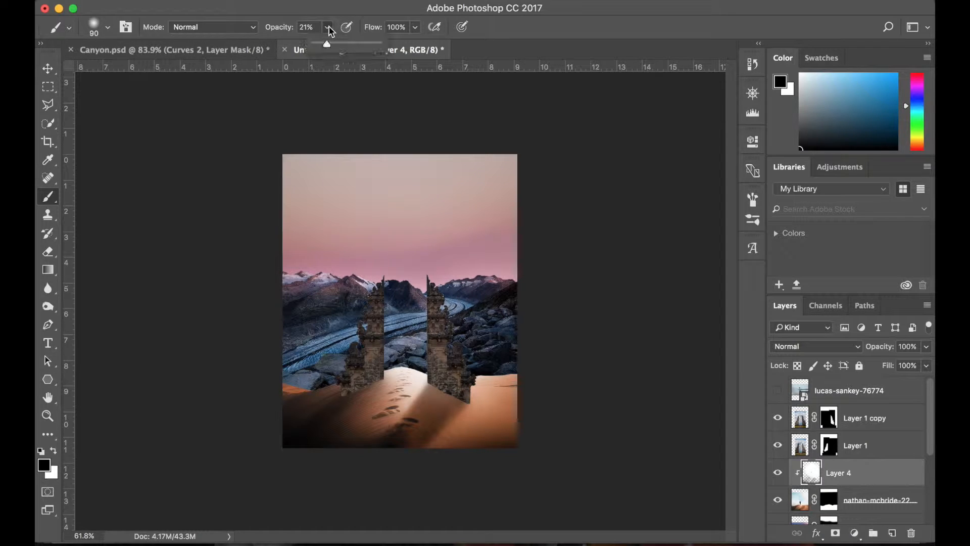
drag(326, 44, 311, 44)
key(bracketright)
key(bracketright)
key(bracketright)
key(bracketright)
drag(432, 394, 440, 394)
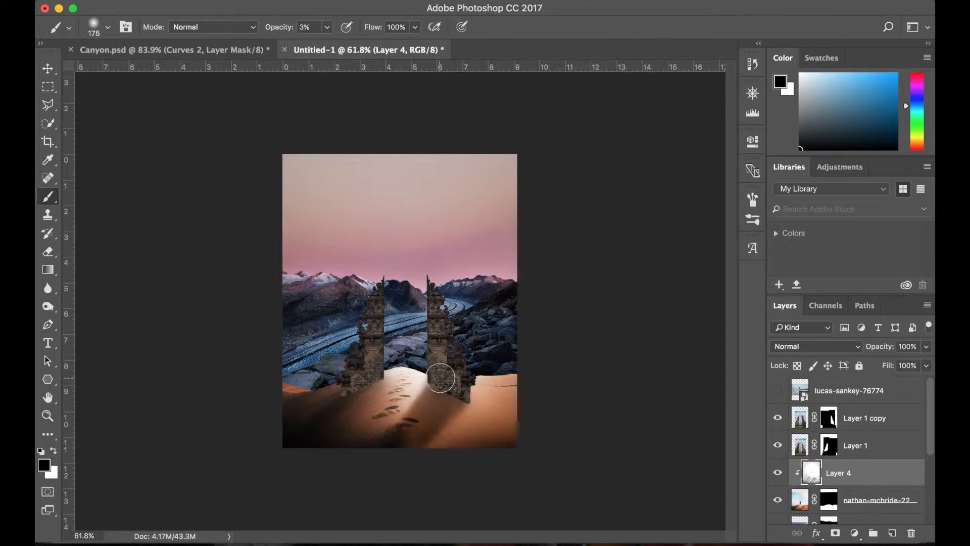
Try the Overlay and Soft Light blend modes on Layer 4, and return it to Normal
scroll(444, 387, down, 1)
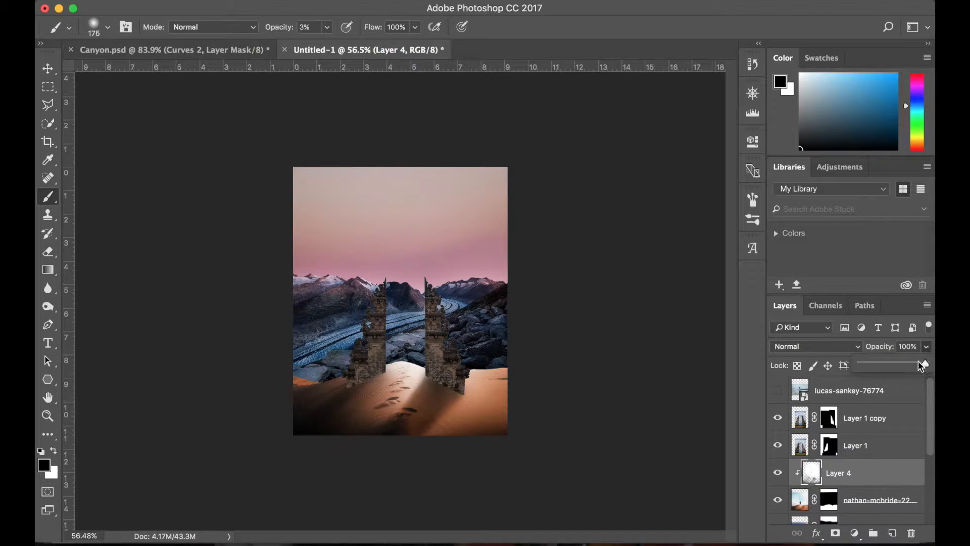
click(839, 346)
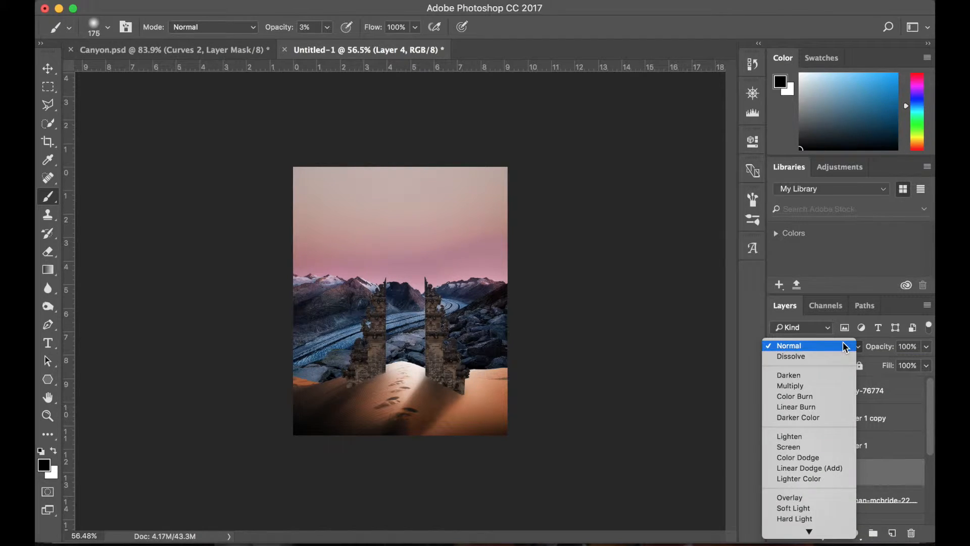
click(802, 497)
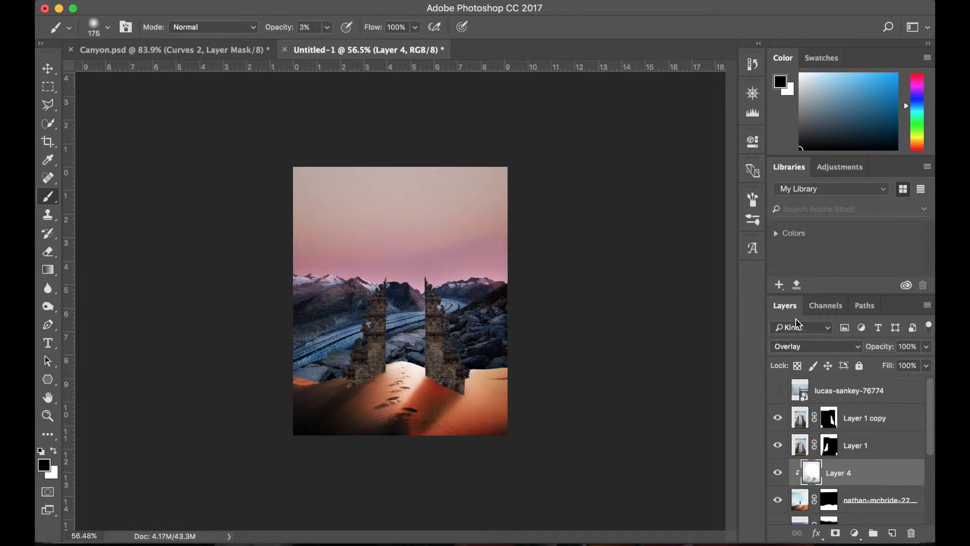
click(796, 347)
click(795, 358)
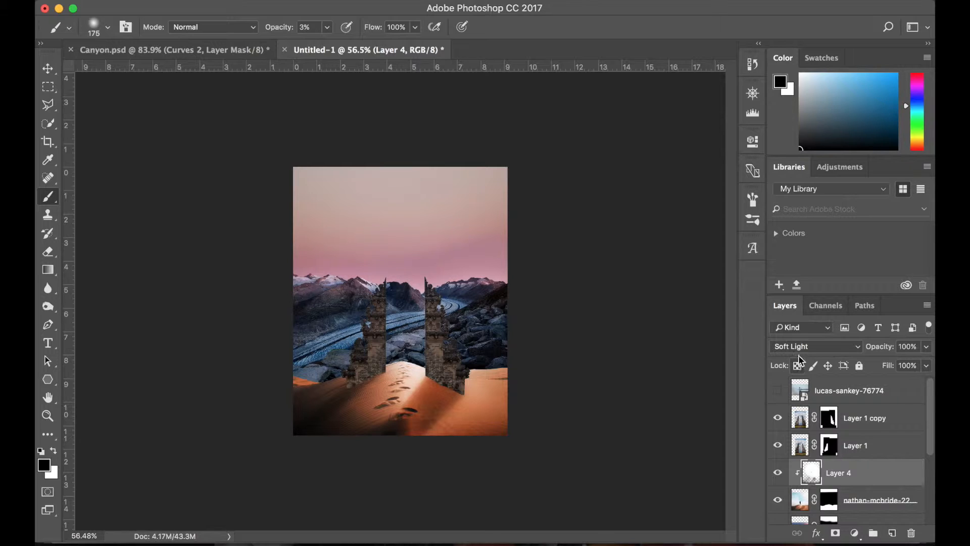
click(801, 346)
click(809, 186)
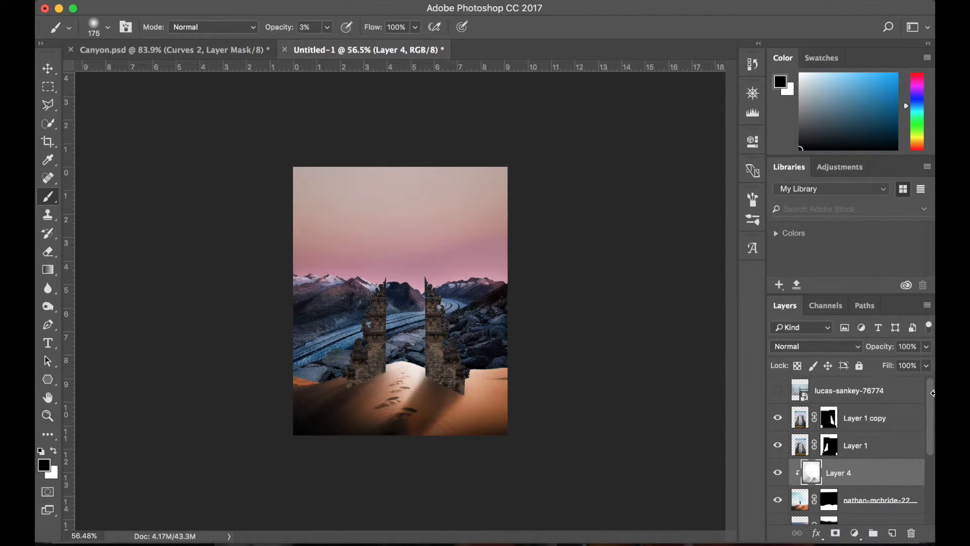
Set Layer 4's opacity to 66% and compare the dunes with the layer hidden and shown
drag(927, 346, 902, 359)
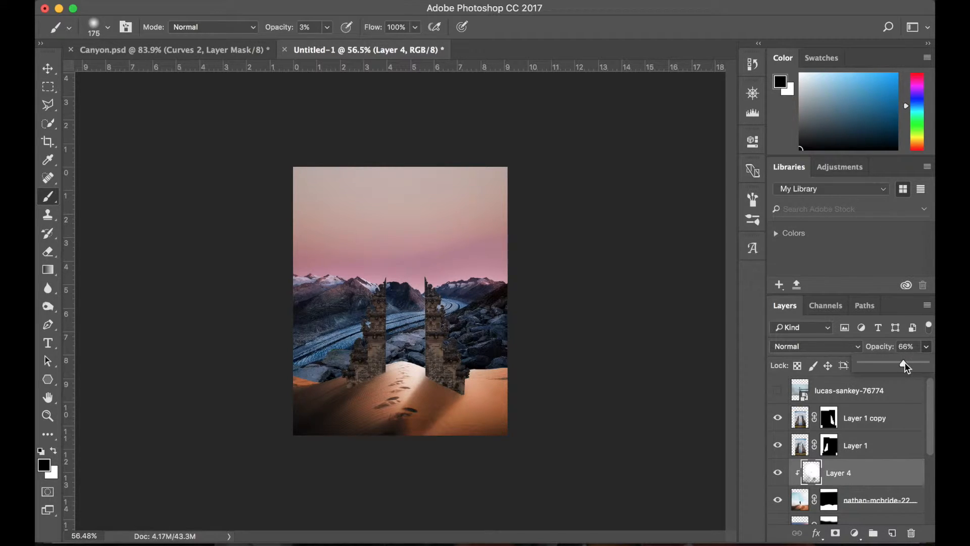
click(777, 473)
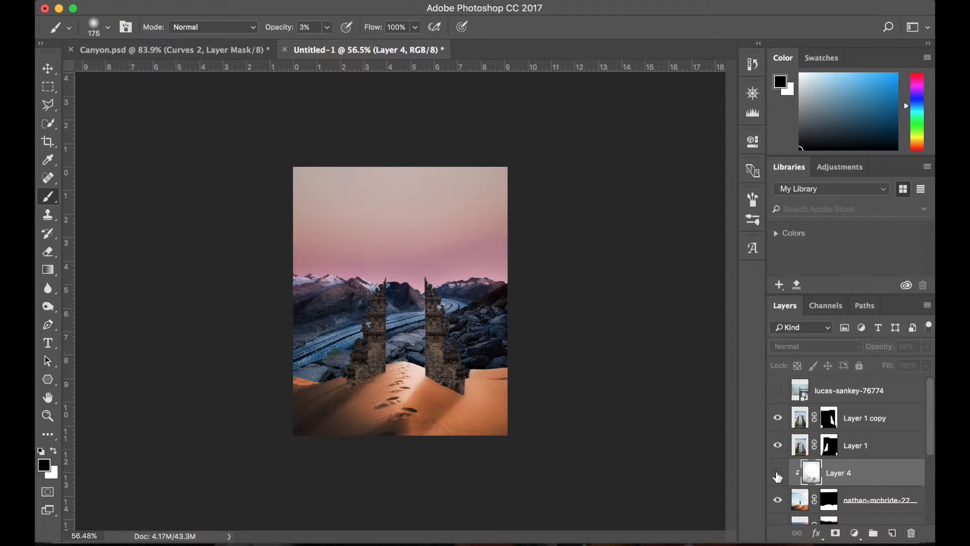
click(778, 474)
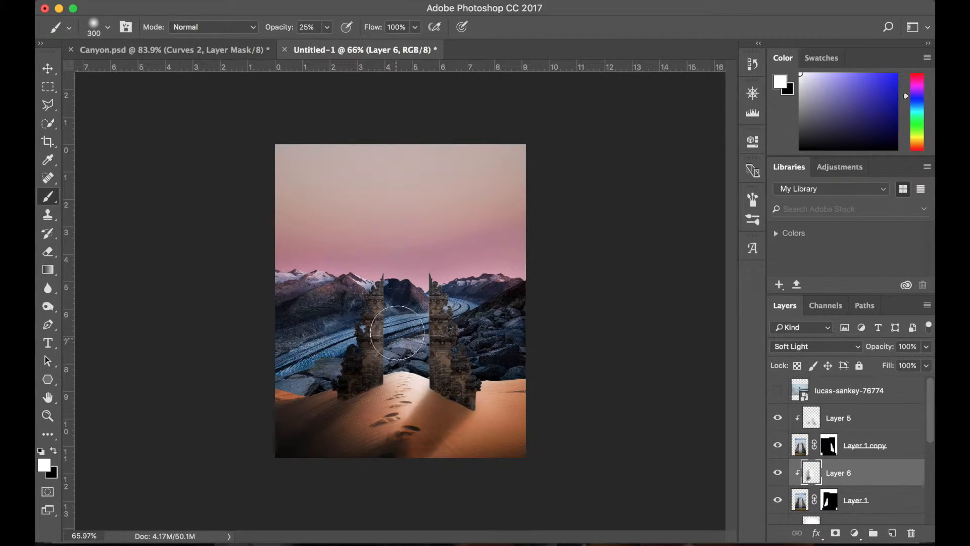
Darken the outer side and base of the right temple tower on Layer 5 with a 300-pixel black brush at 25% opacity
click(811, 418)
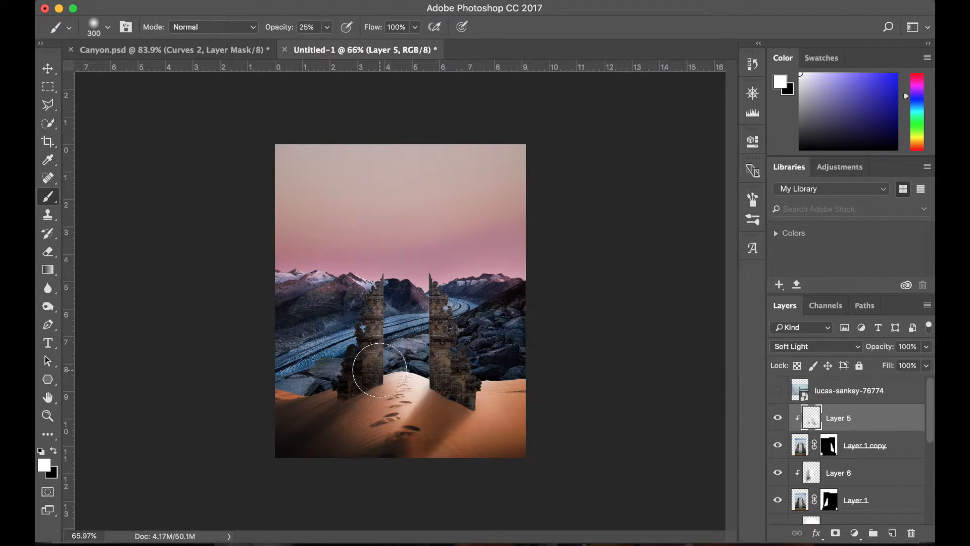
key(x)
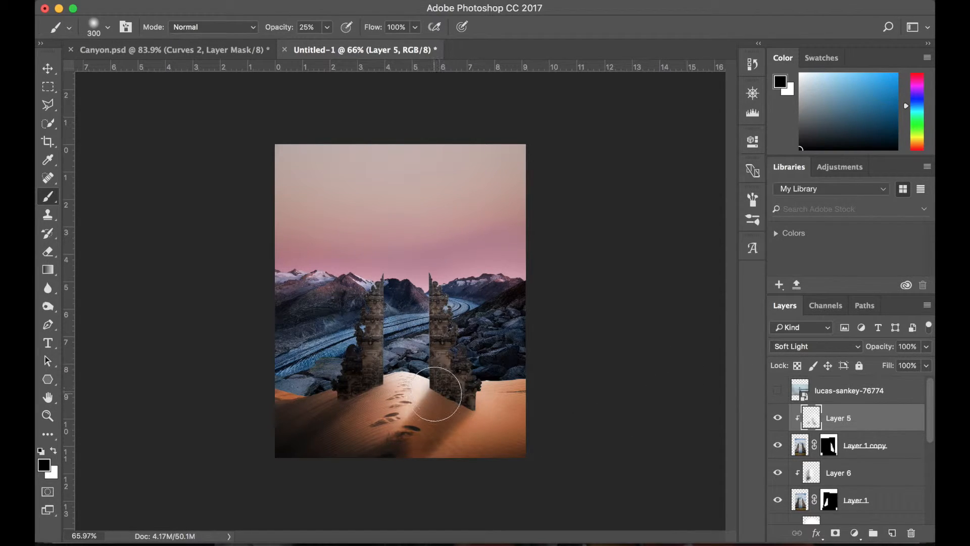
click(456, 403)
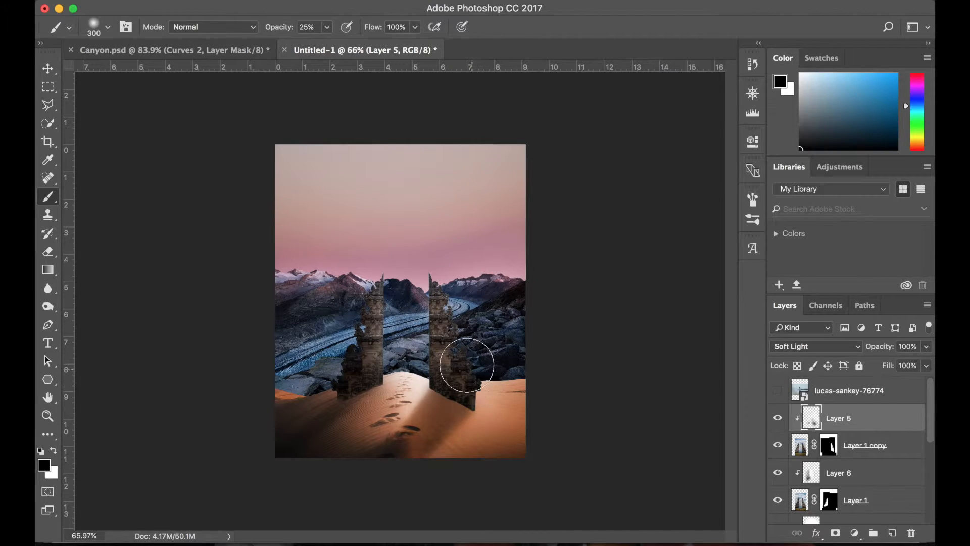
key(x)
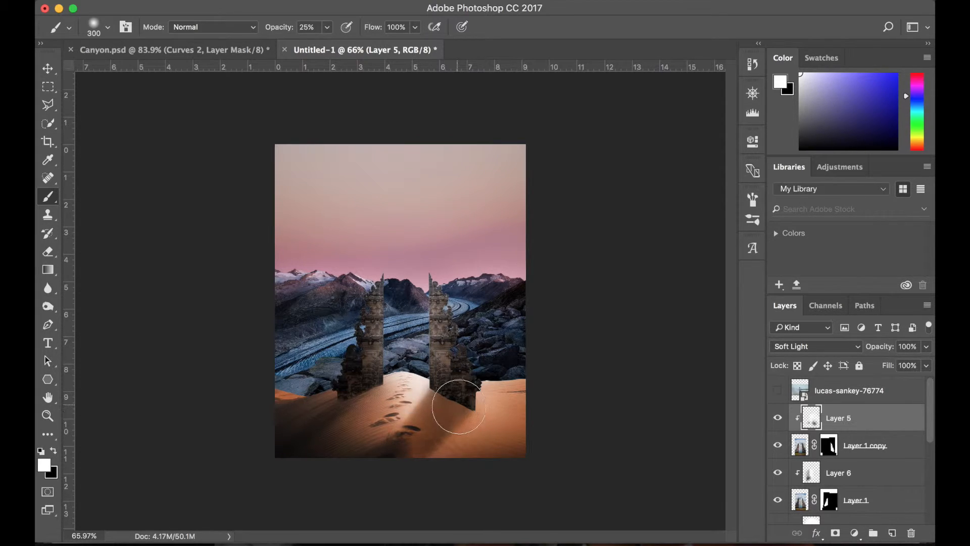
key(x)
click(463, 337)
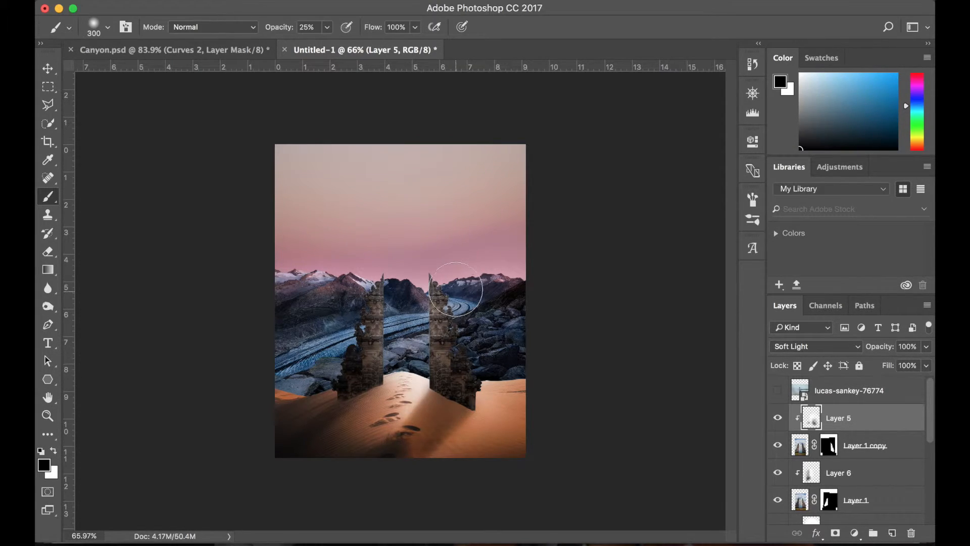
scroll(476, 320, down, 2)
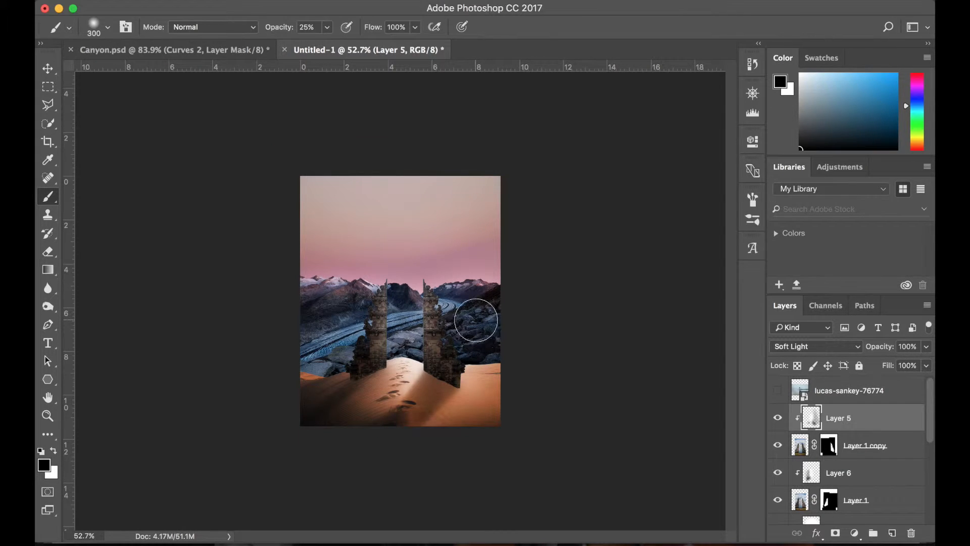